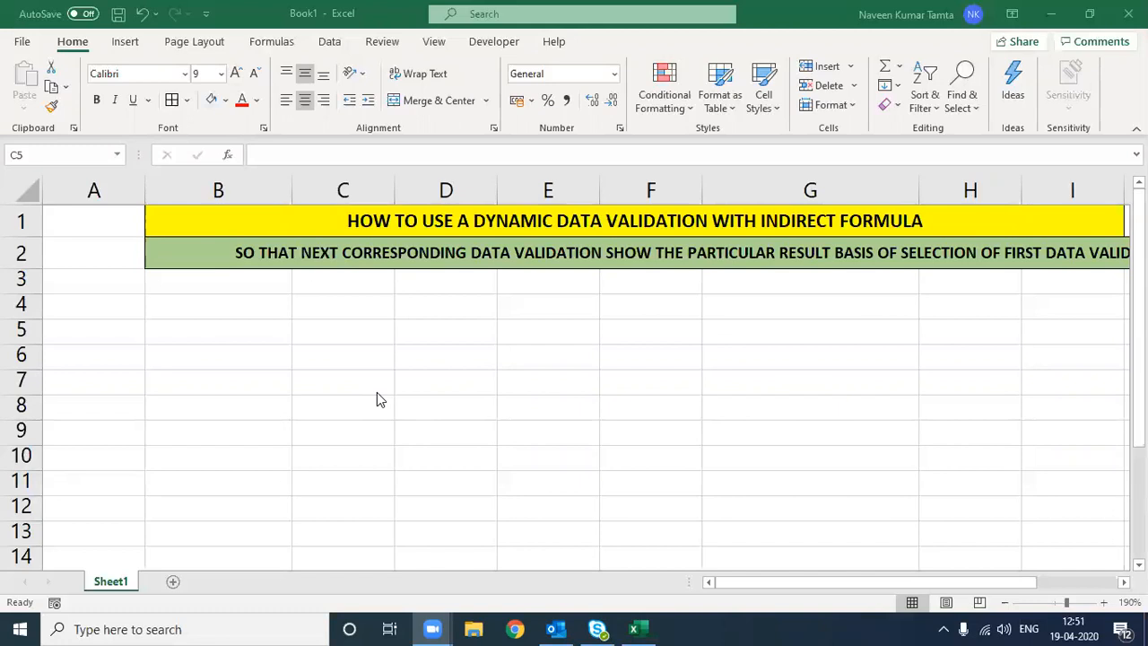
Step: Narrow column A on the sheet
left_click_drag(835, 585, 867, 582)
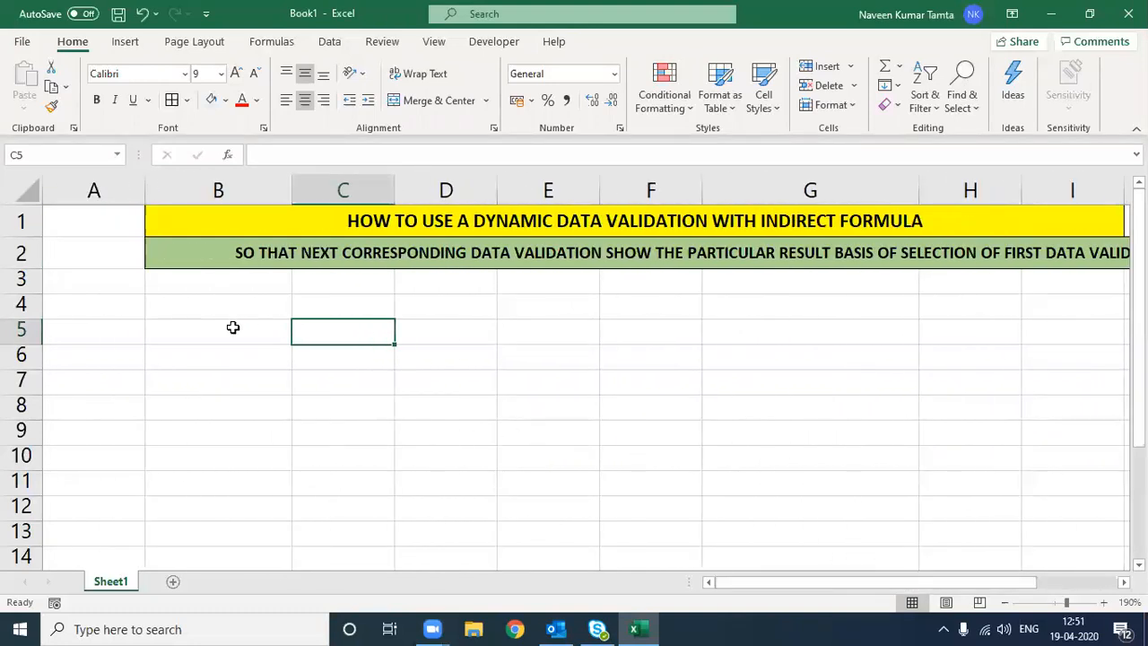
left_click_drag(143, 187, 76, 188)
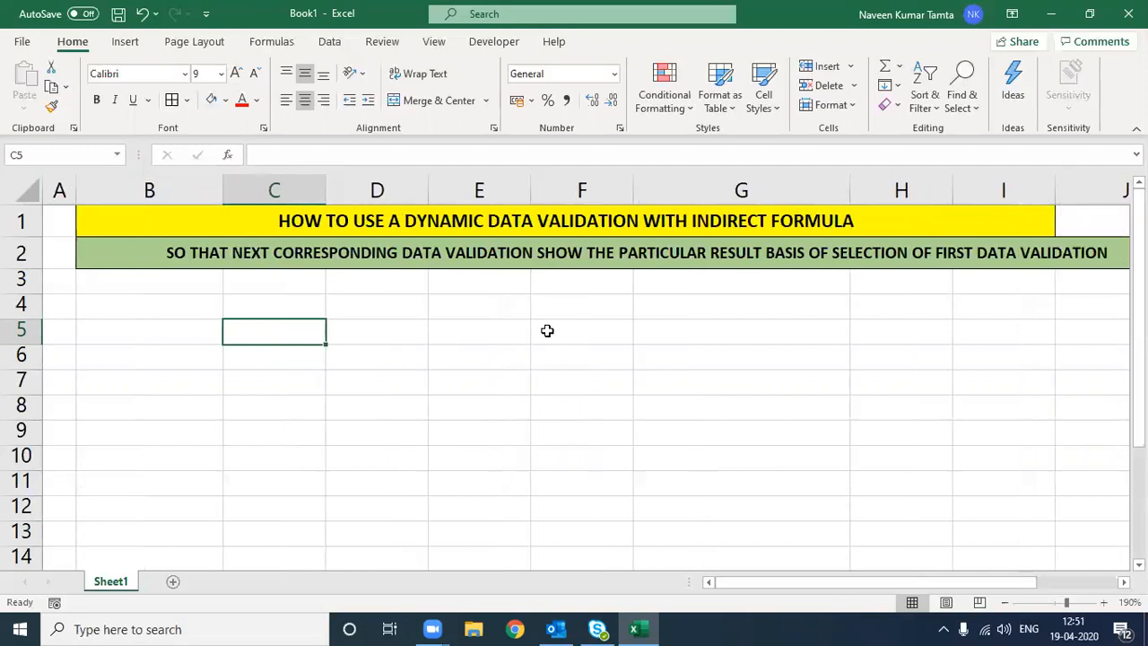
left_click(150, 337)
left_click(251, 330)
left_click(248, 363)
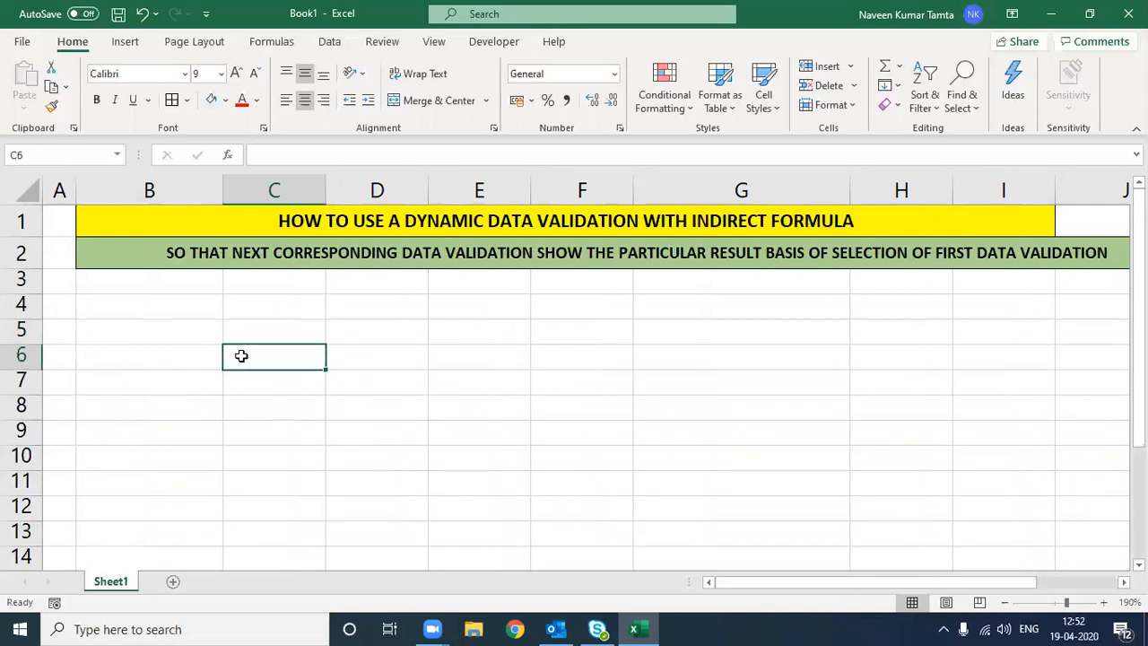
Step: Enter the heading "Team Leaders" in cell C5 and auto-fit the width of column C
left_click(250, 335)
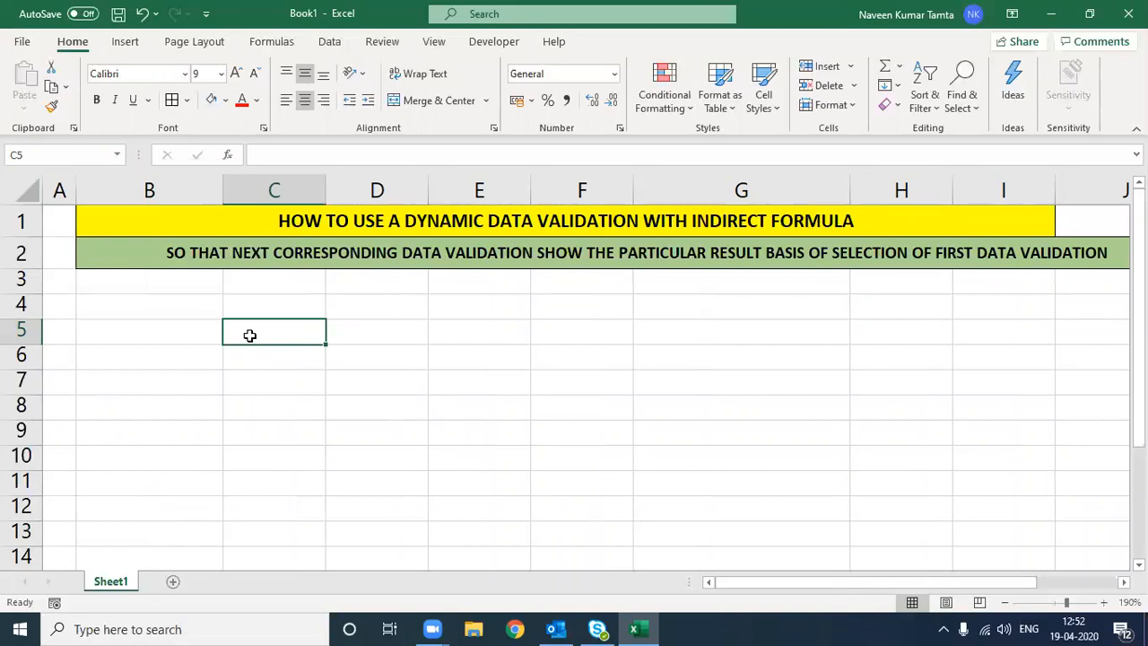
type("Team ")
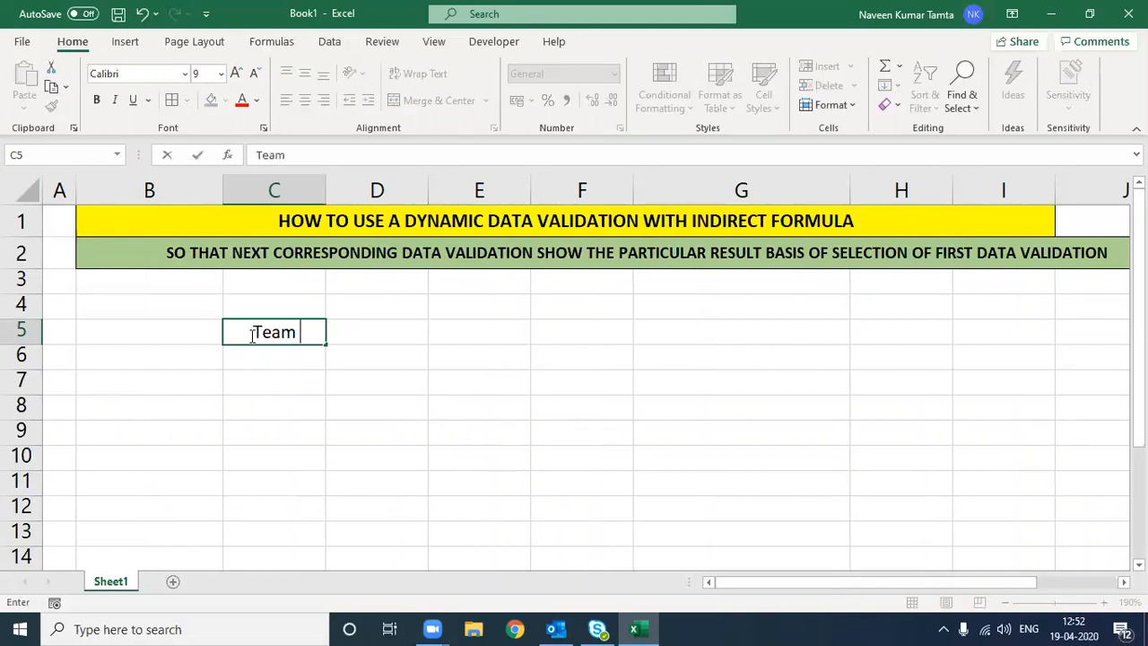
type("Leaders")
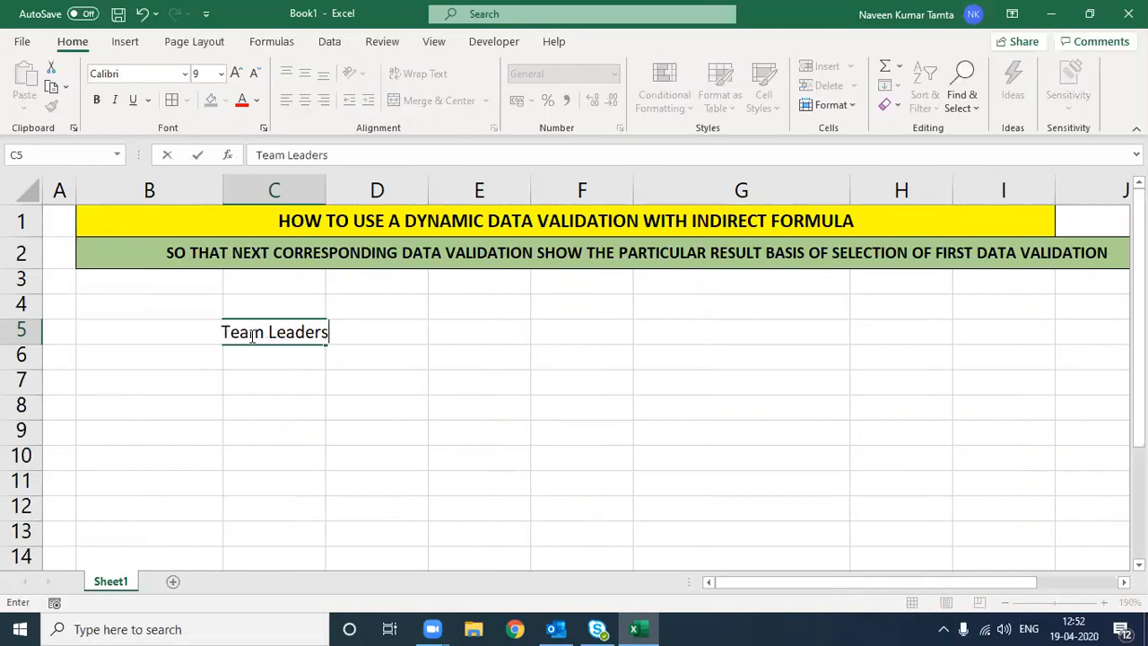
key("Return")
left_click(249, 334)
key("alt+o")
key("c")
key("a")
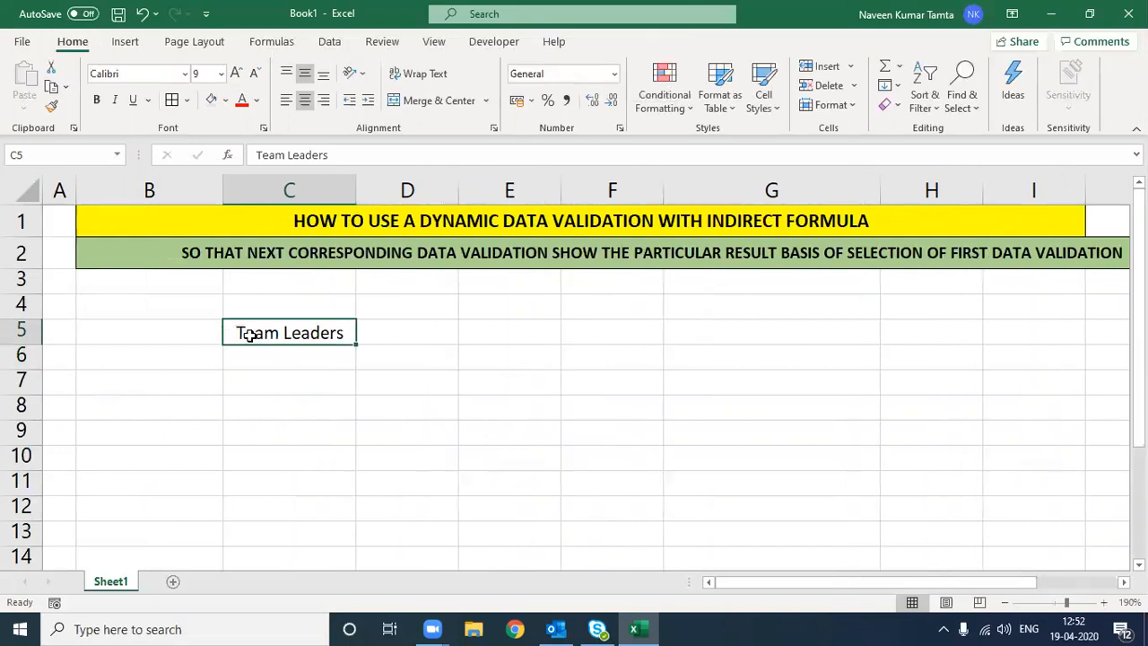
Step: Enter the two team leaders' first names in cells C6 and C7 under the heading
key("Return")
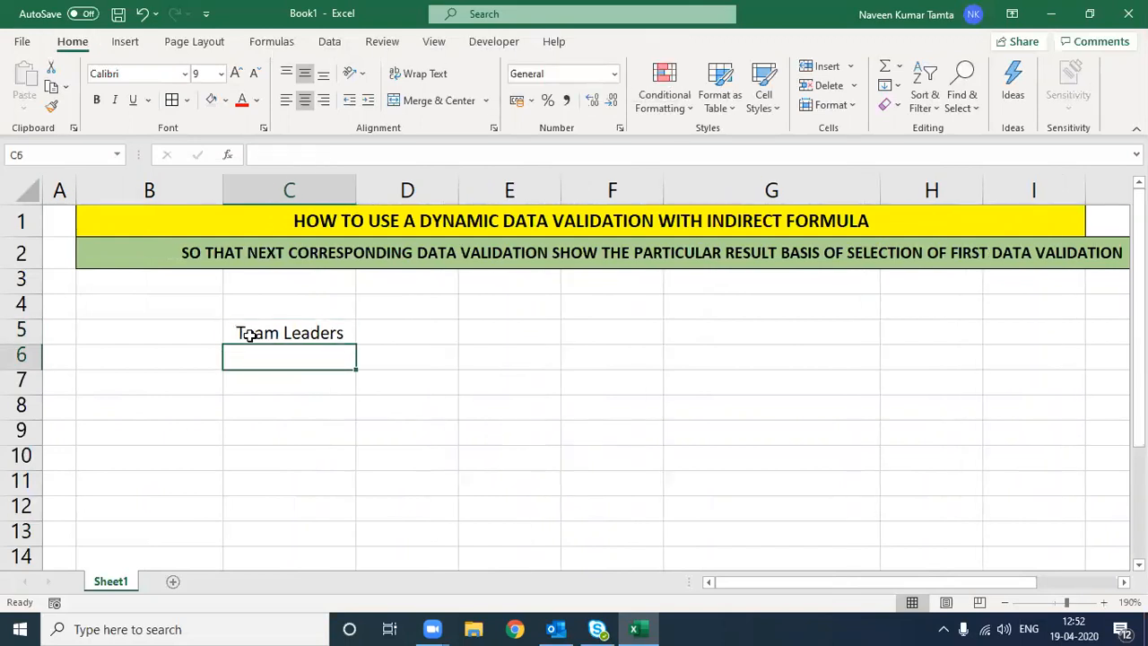
type("Sudhir")
key("Return")
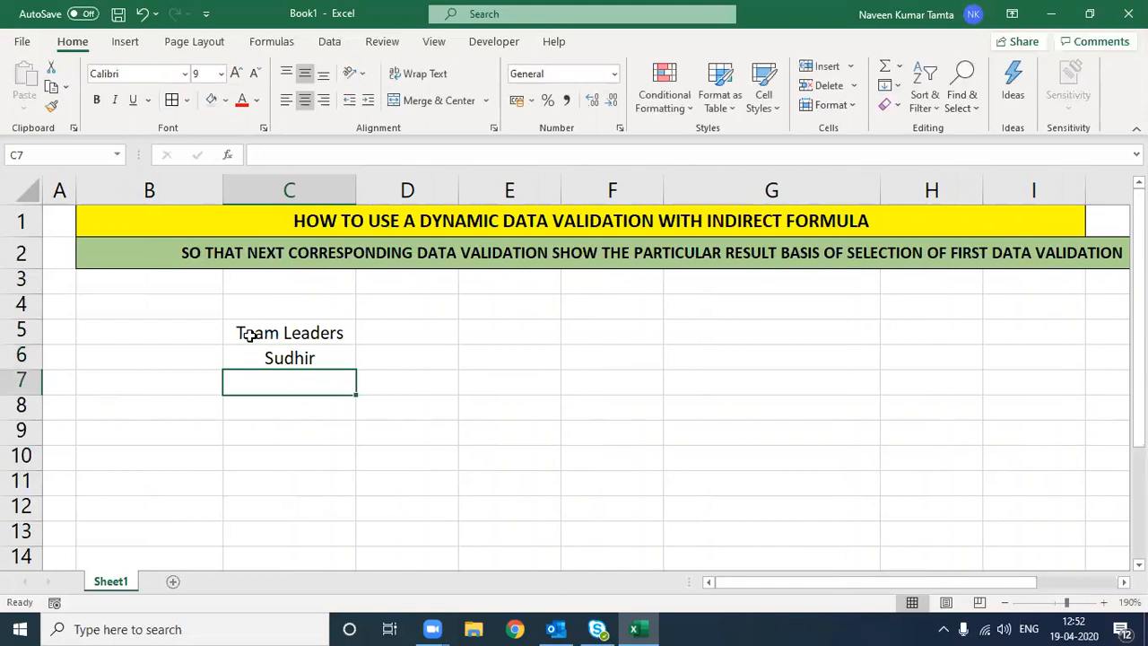
type("Gaurab")
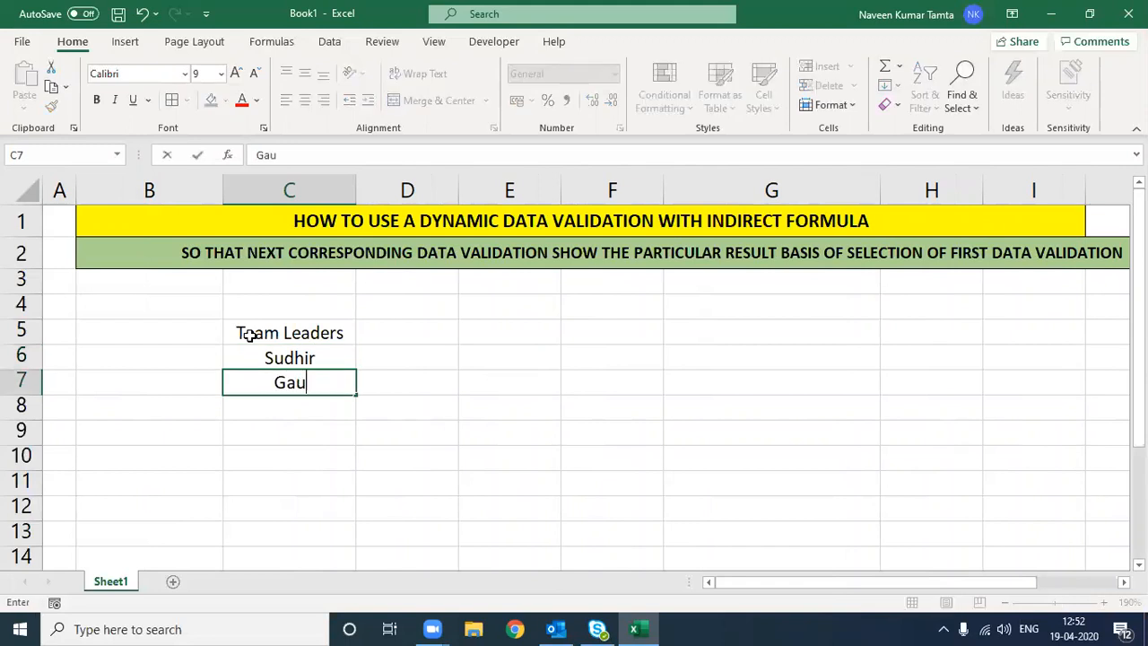
key("BackSpace")
type("v")
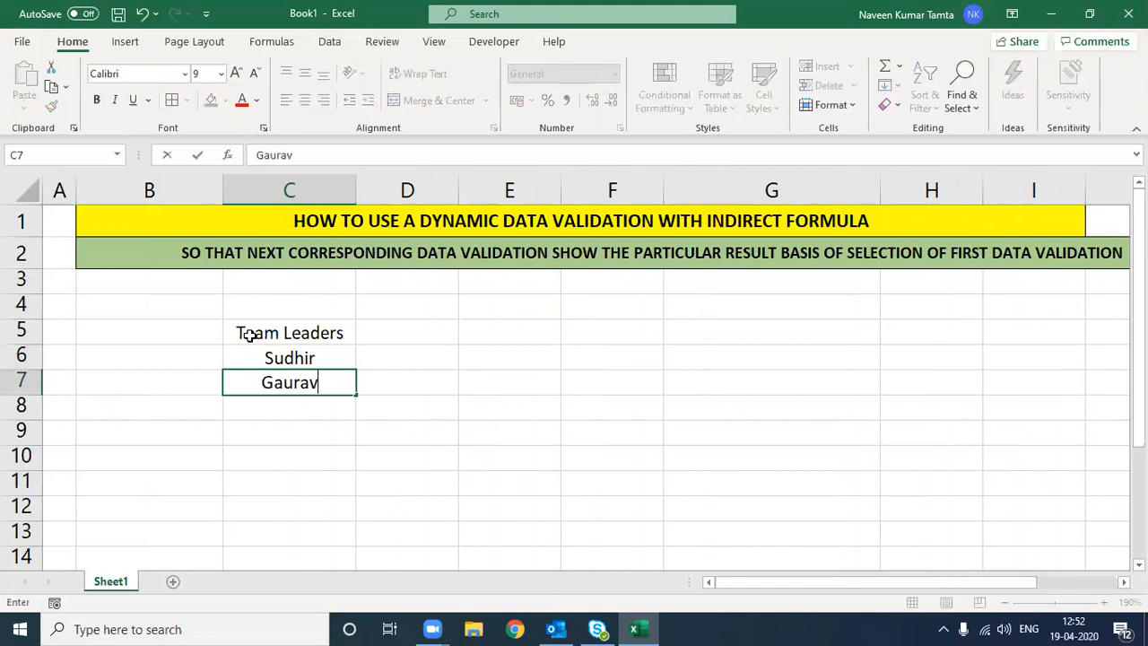
key("Return")
left_click(249, 334)
key("ctrl+shift+Down")
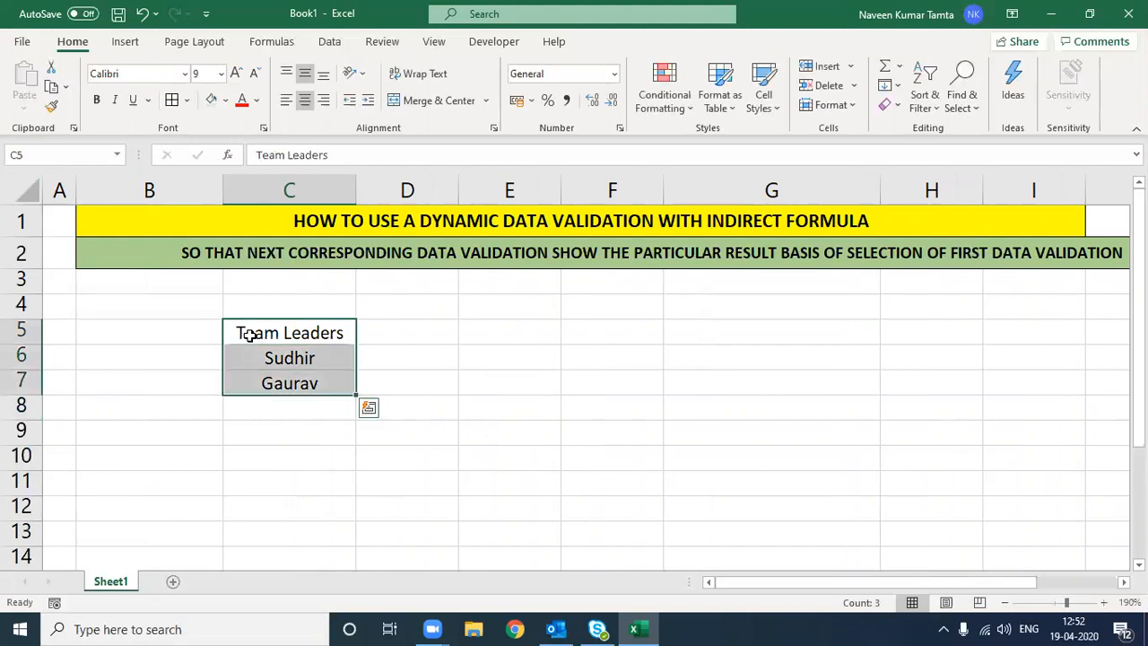
left_click(249, 334)
key("ctrl+shift+Down")
left_click(249, 334)
key("Right")
key("Right")
key("Left")
key("Left")
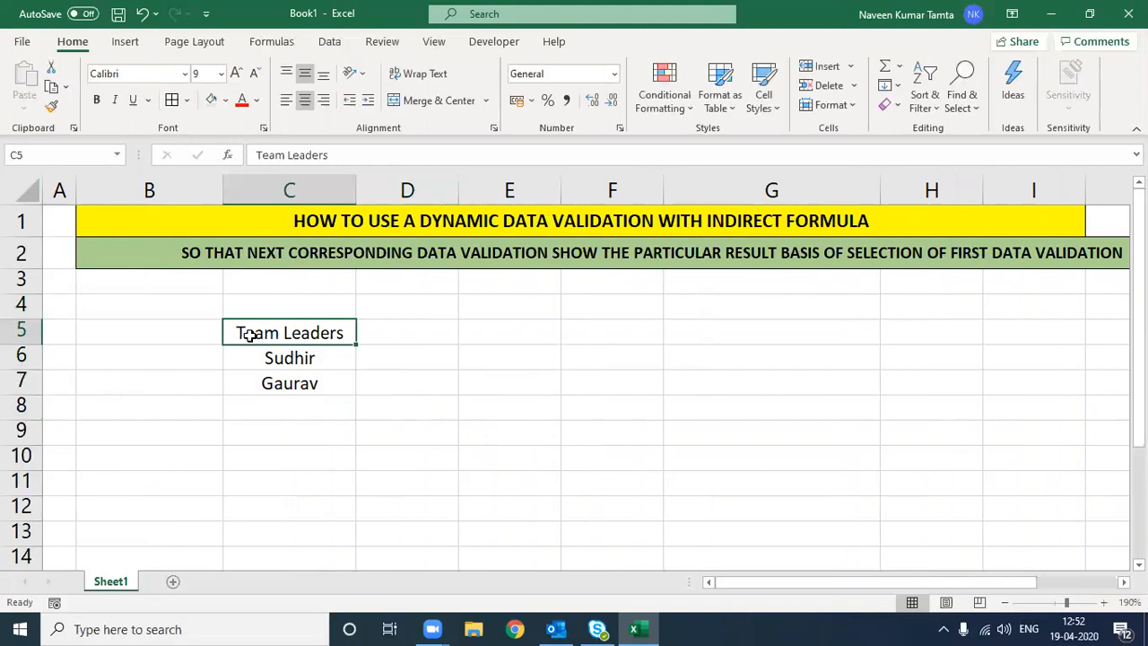
key("Down")
key("ctrl+c")
key("Right")
key("Right")
key("Up")
key("ctrl+alt+v")
key("c")
key("Return")
key("Left")
key("Left")
key("Down")
key("Right")
key("Right")
key("Up")
key("Left")
key("Left")
Step: Copy the two team leader names from C6:C7 and paste them as transposed values starting in cell E5
key("Down")
key("shift+Down")
key("ctrl+c")
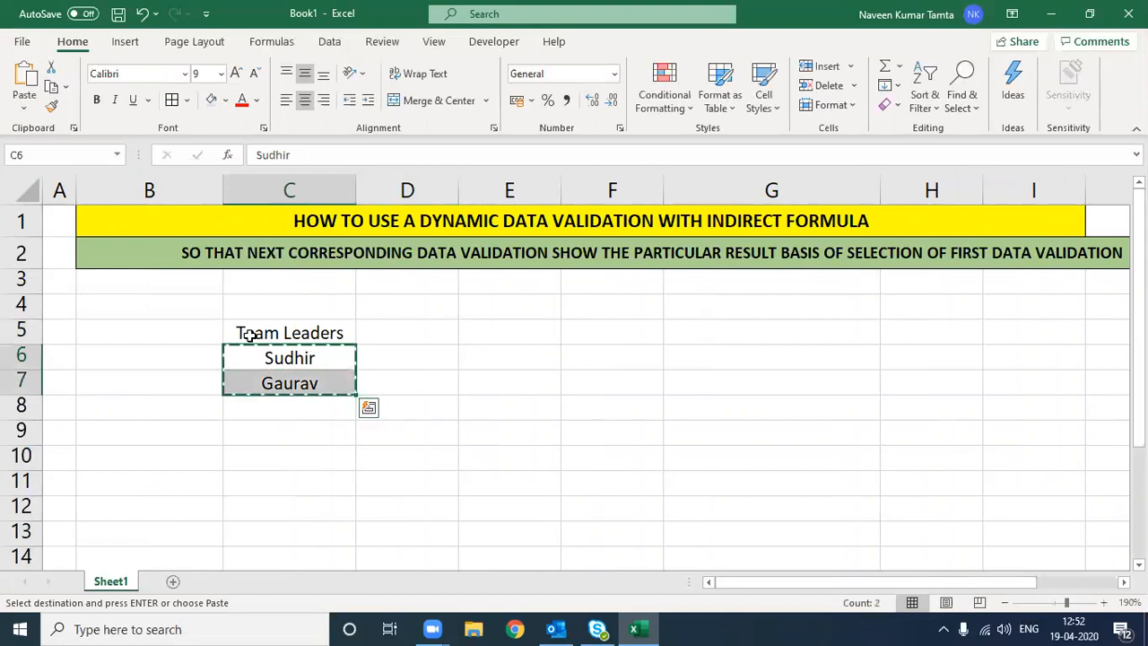
key("Right")
key("Up")
key("Up")
key("Right")
key("Down")
key("alt+e")
key("s")
key("e")
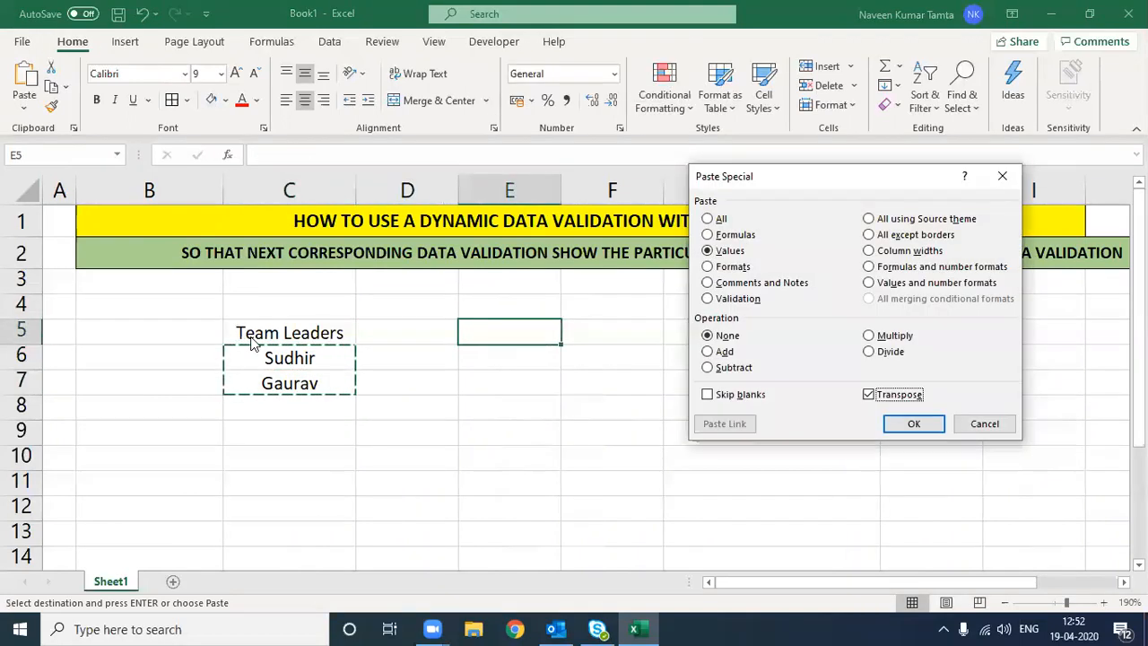
key("Return")
key("Down")
key("Down")
key("Up")
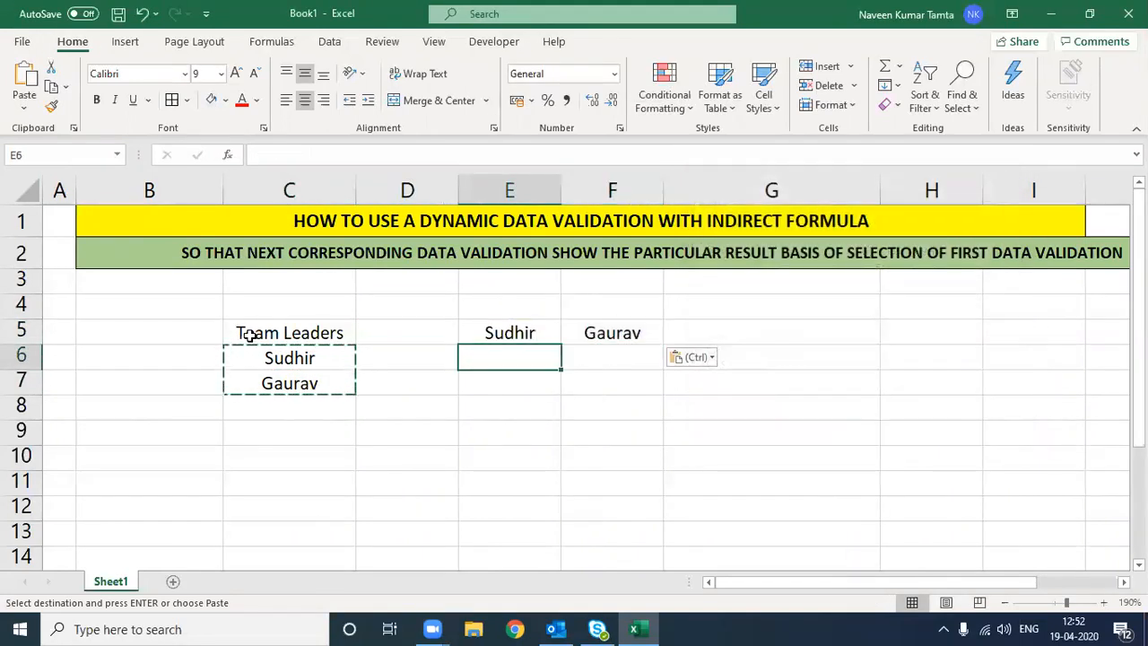
key("Escape")
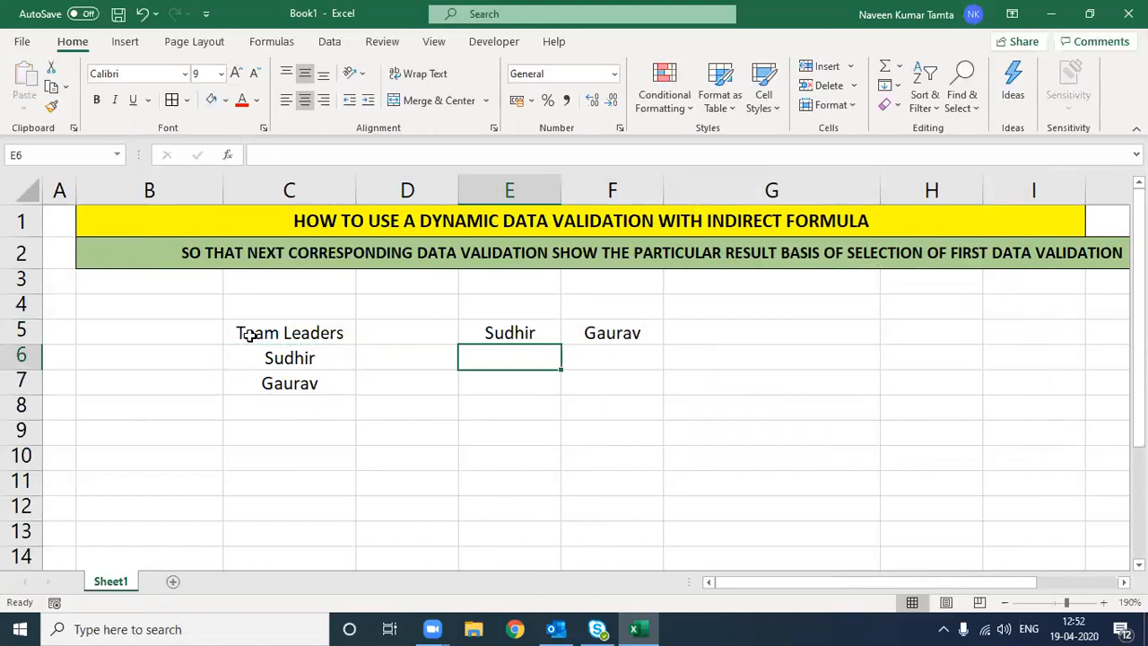
Step: Enter five team members' first names in E6:E10 below the first team leader
type("Poonam")
key("Return")
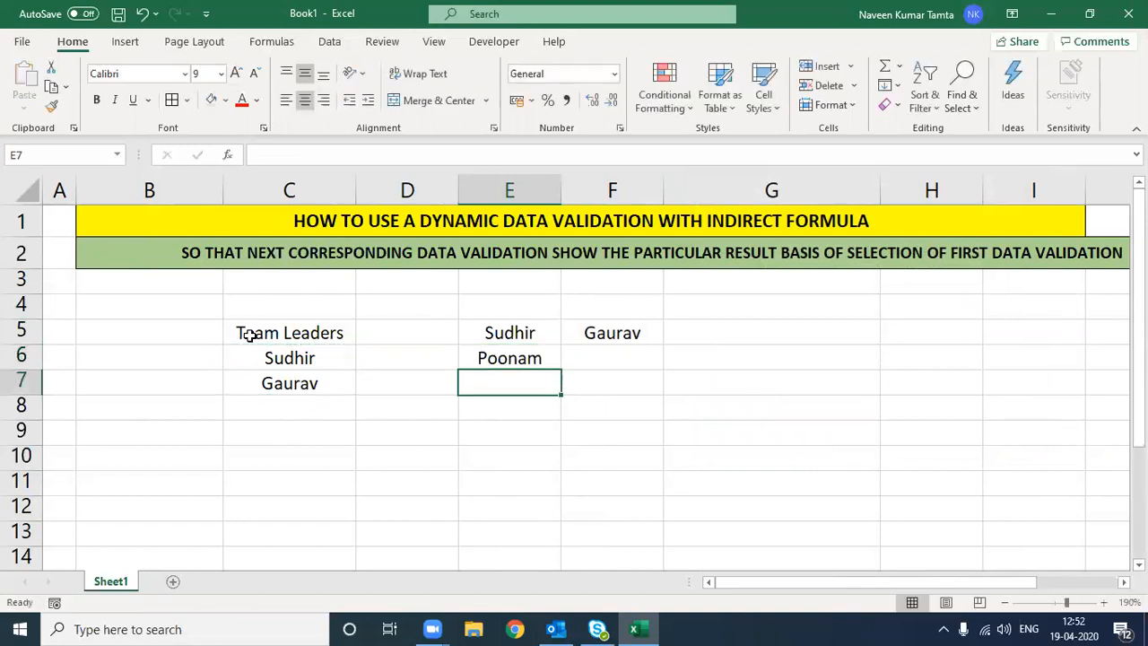
type("Pooja")
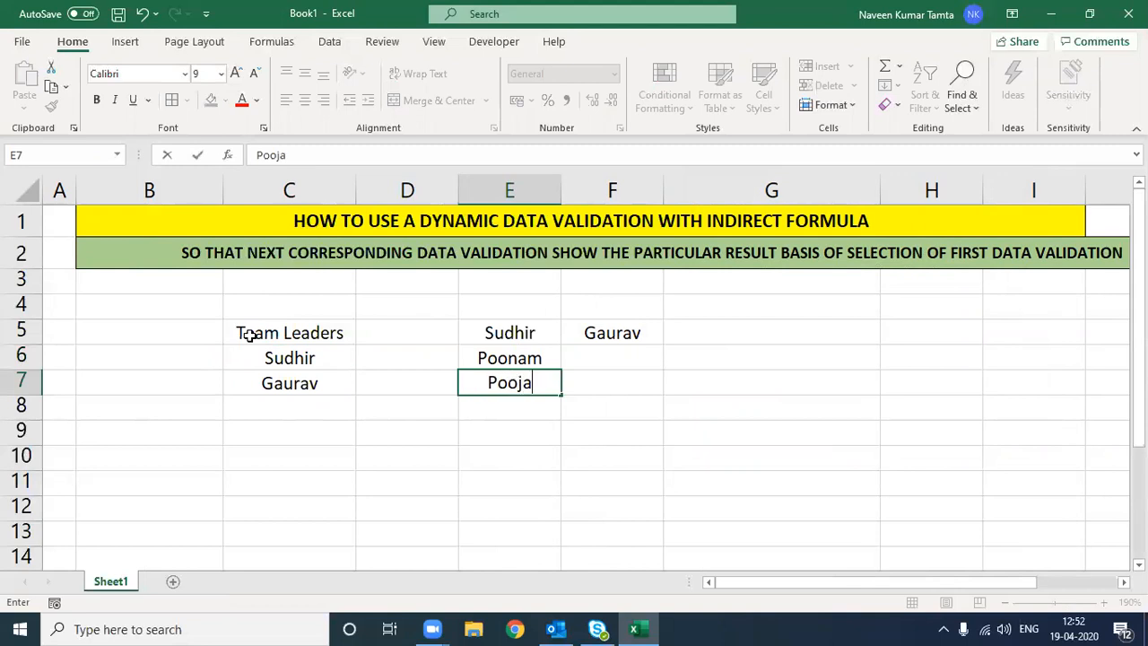
key("Return")
type("Anam")
key("Return")
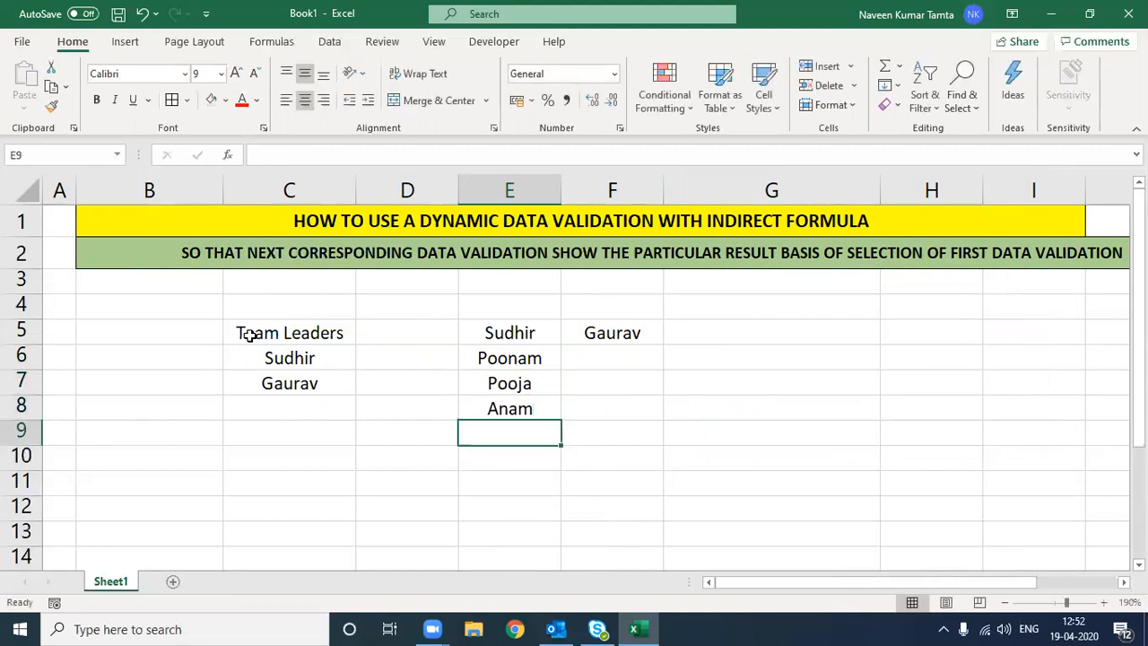
type("Naresh")
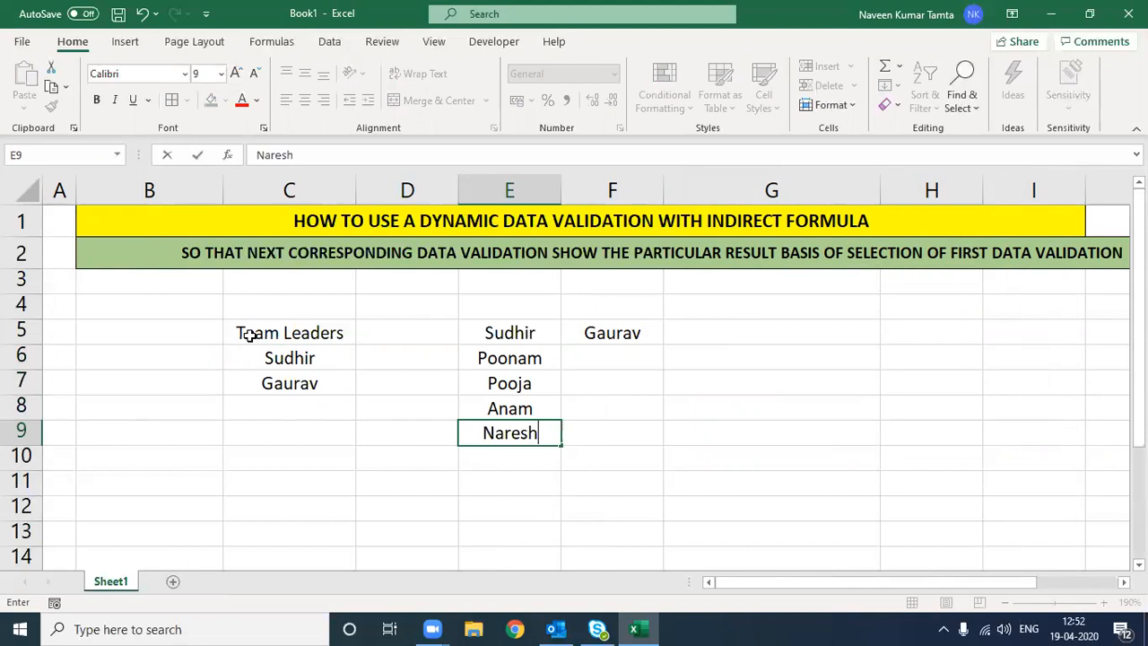
key("Return")
type("Mukesh")
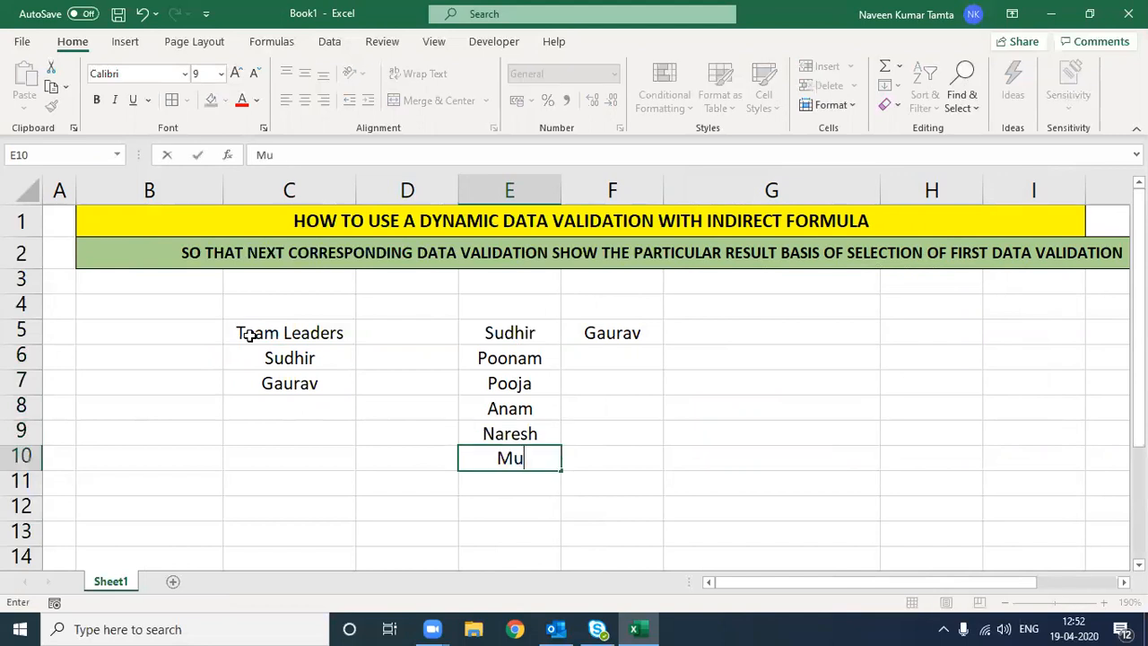
key("Return")
Step: Fill header cell E5 with light blue and header cell F5 with the gold theme color
key("Up")
key("Up")
key("Up")
key("Up")
key("Up")
key("Up")
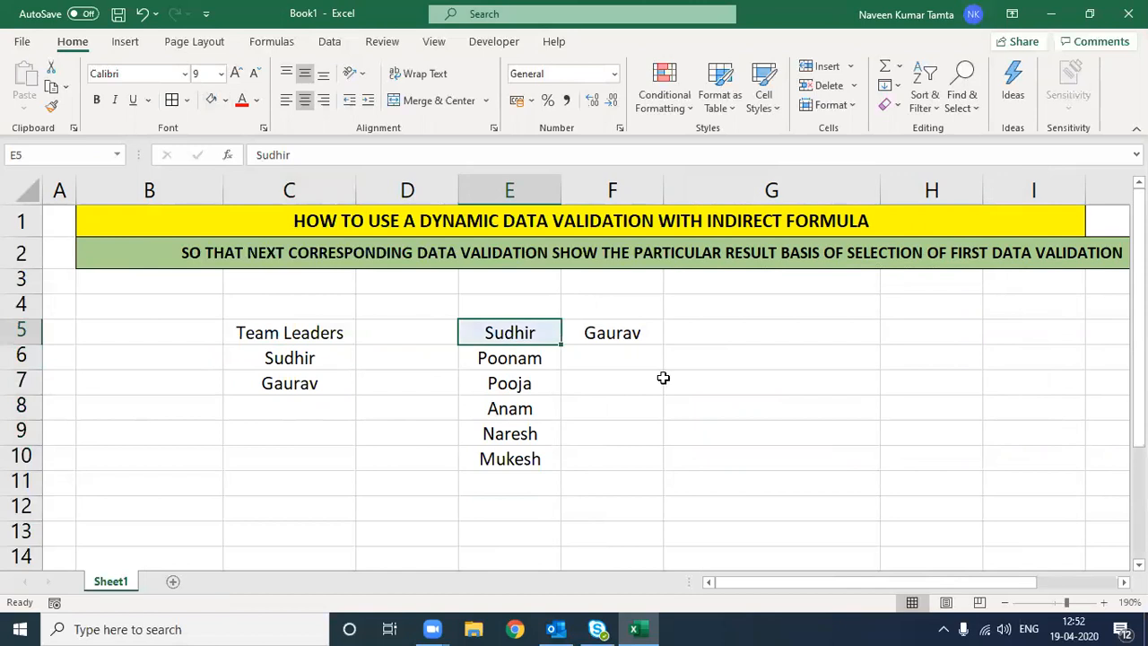
left_click(618, 331, "ctrl")
left_click(225, 100)
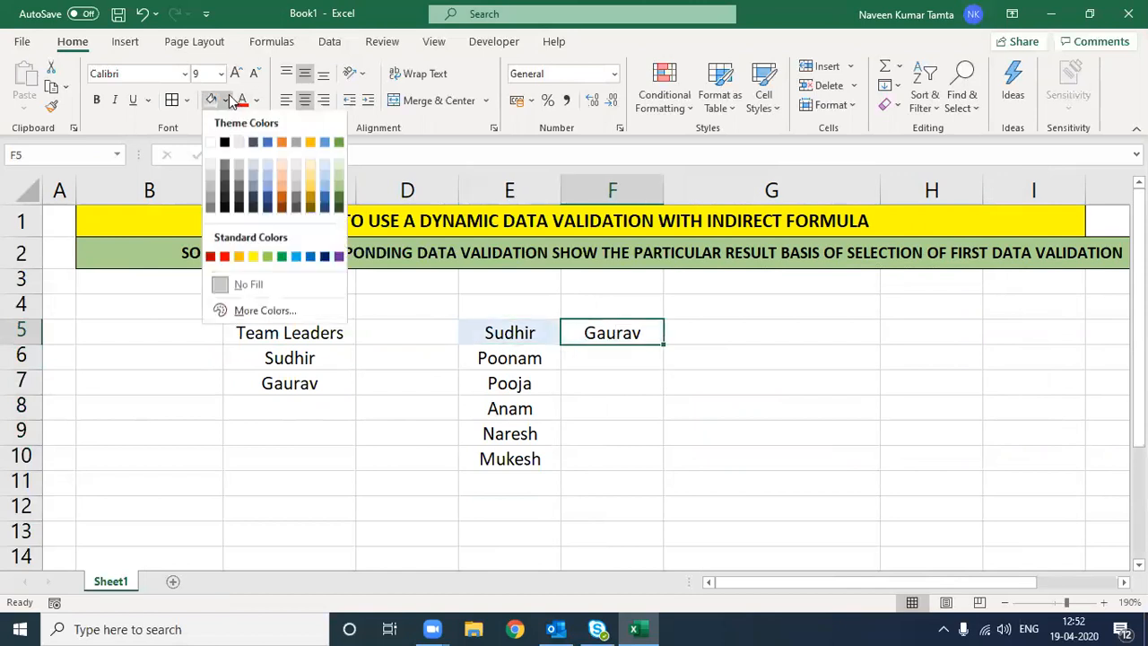
left_click(314, 144)
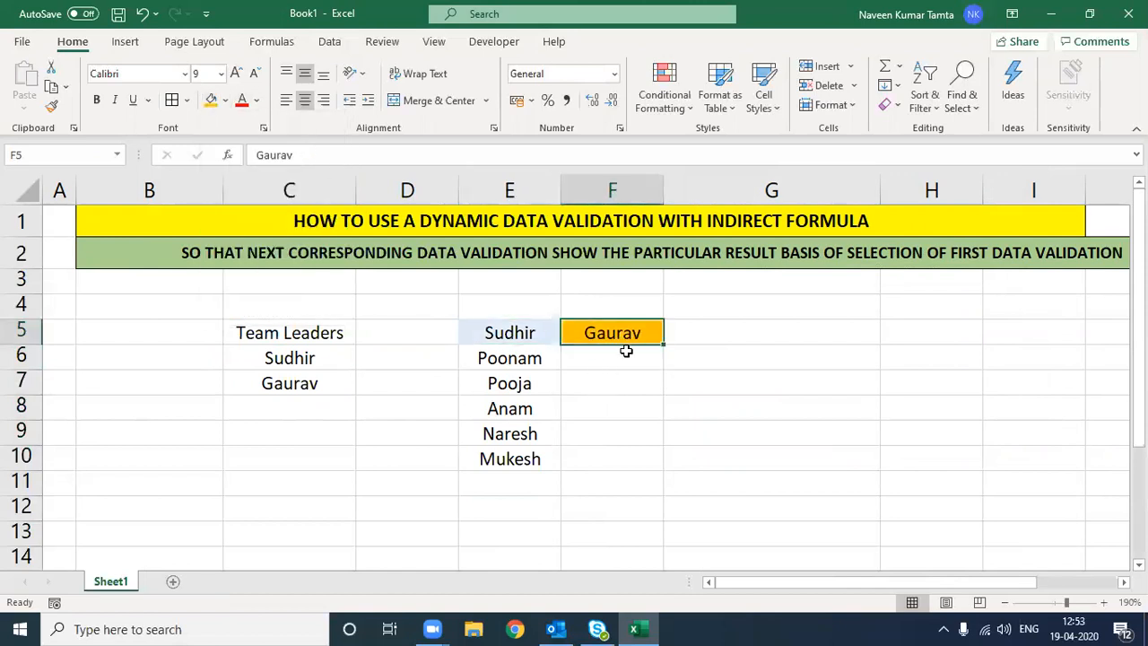
Step: Enter three team members' first names in F6:F8 below the second team leader
left_click(626, 354)
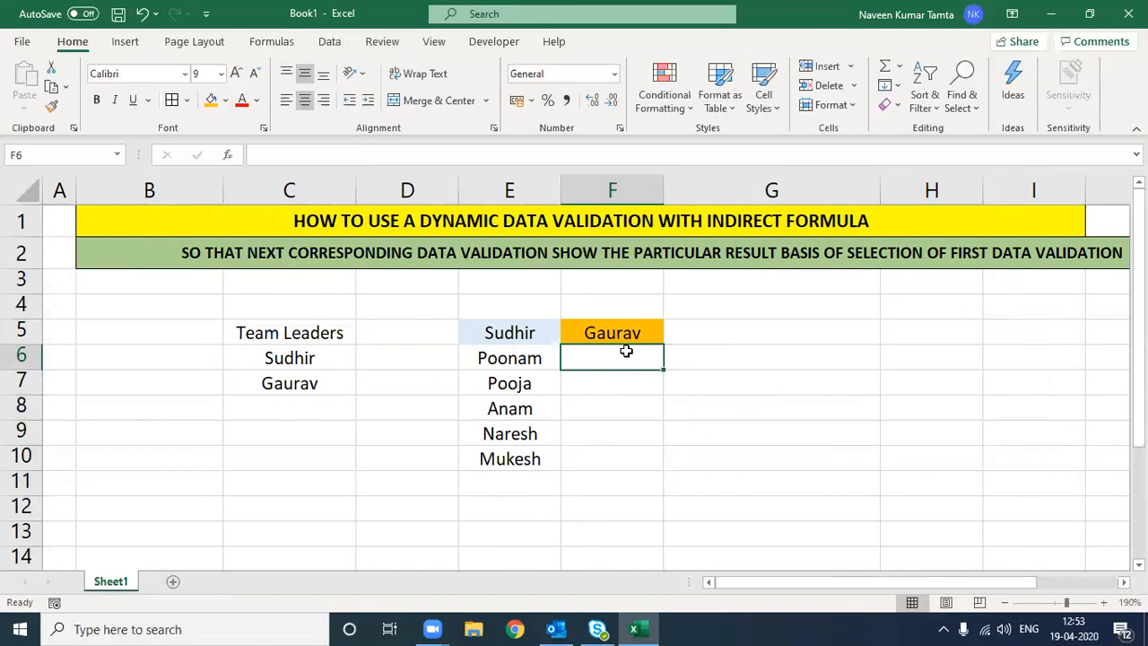
type("Prabesh")
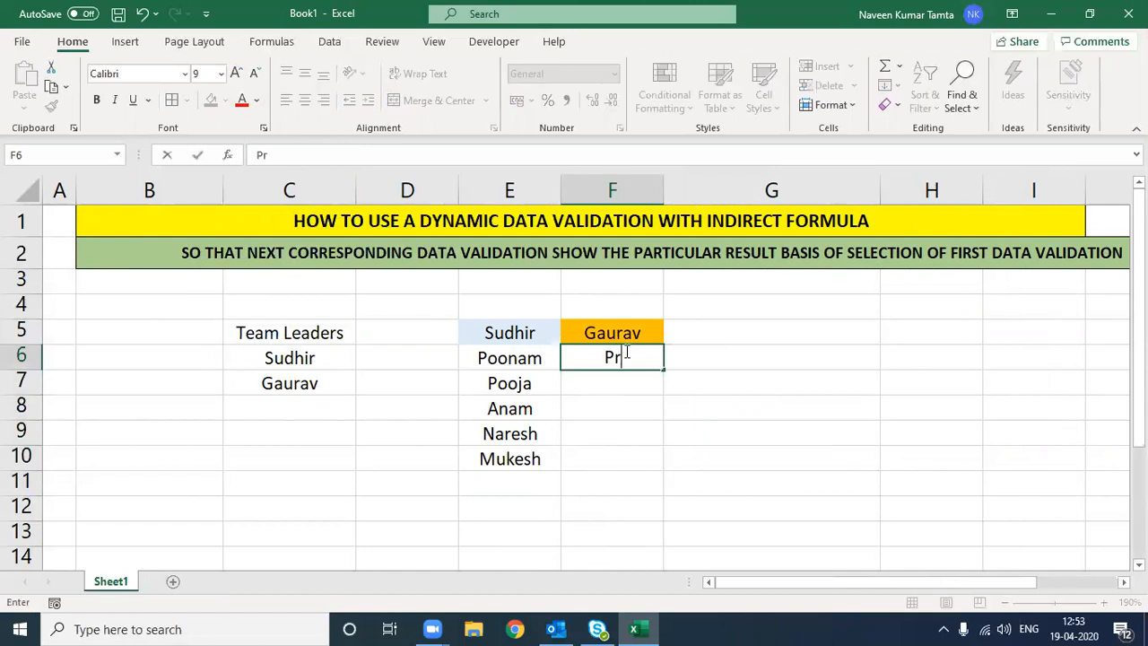
key("BackSpace")
key("BackSpace")
key("BackSpace")
key("BackSpace")
type("vesh")
key("Return")
type("Rajkumar")
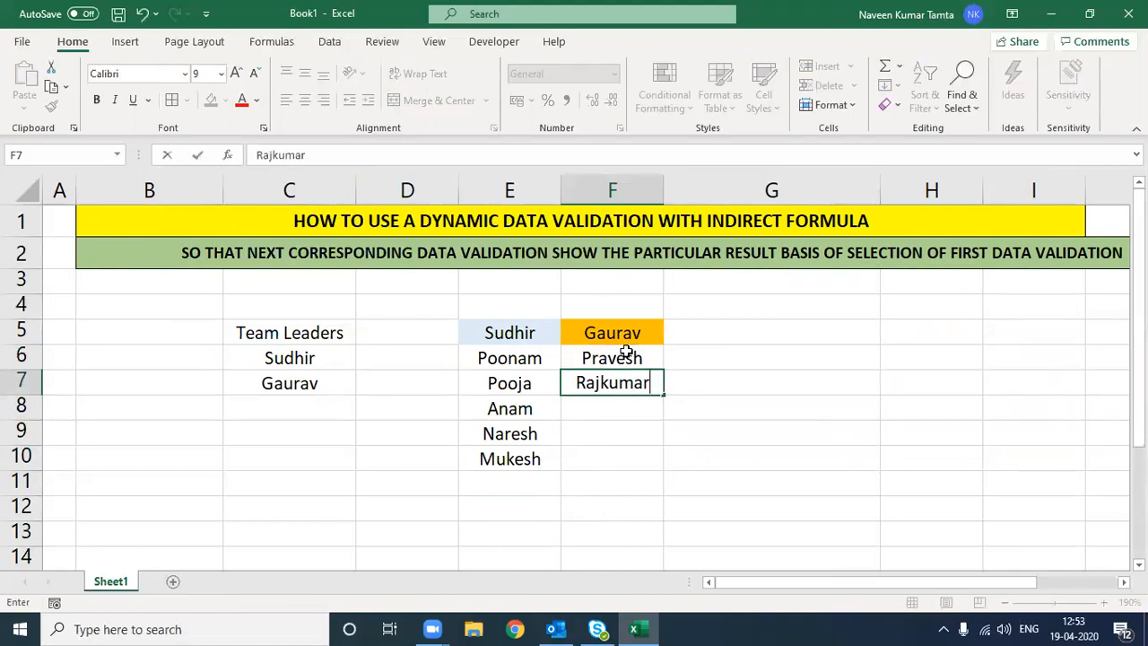
key("Return")
type("Ravinder")
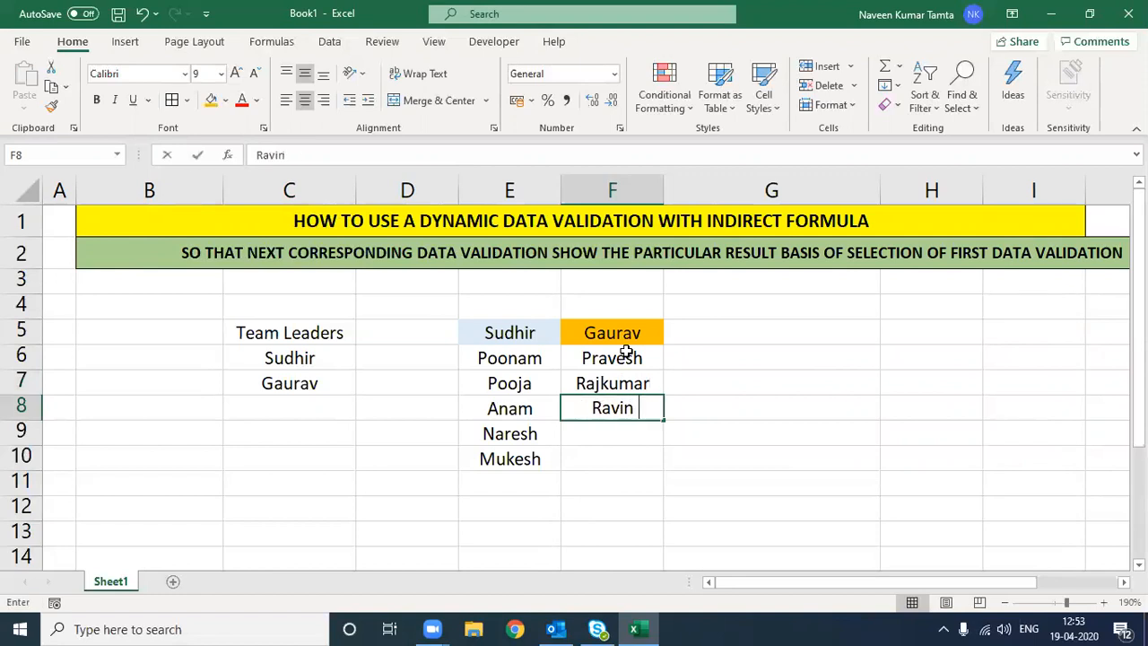
key("Return")
Step: Enter two more team members' first names in F9 and F10 to complete the second leader's list
type("Assh")
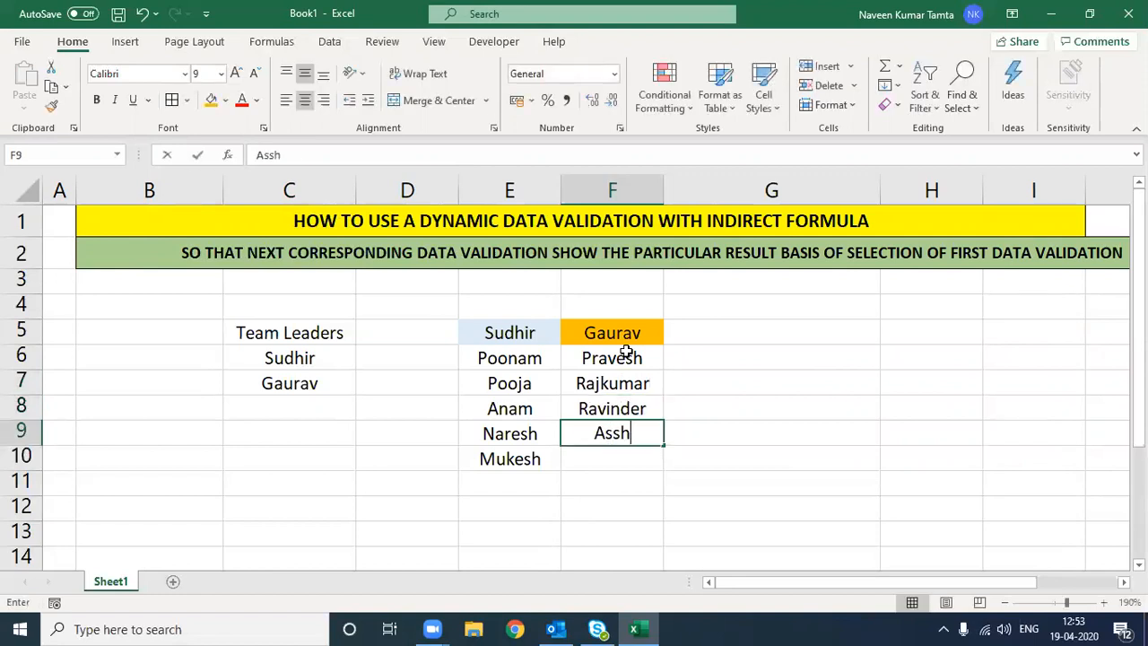
key("BackSpace")
key("BackSpace")
type("ha")
key("Return")
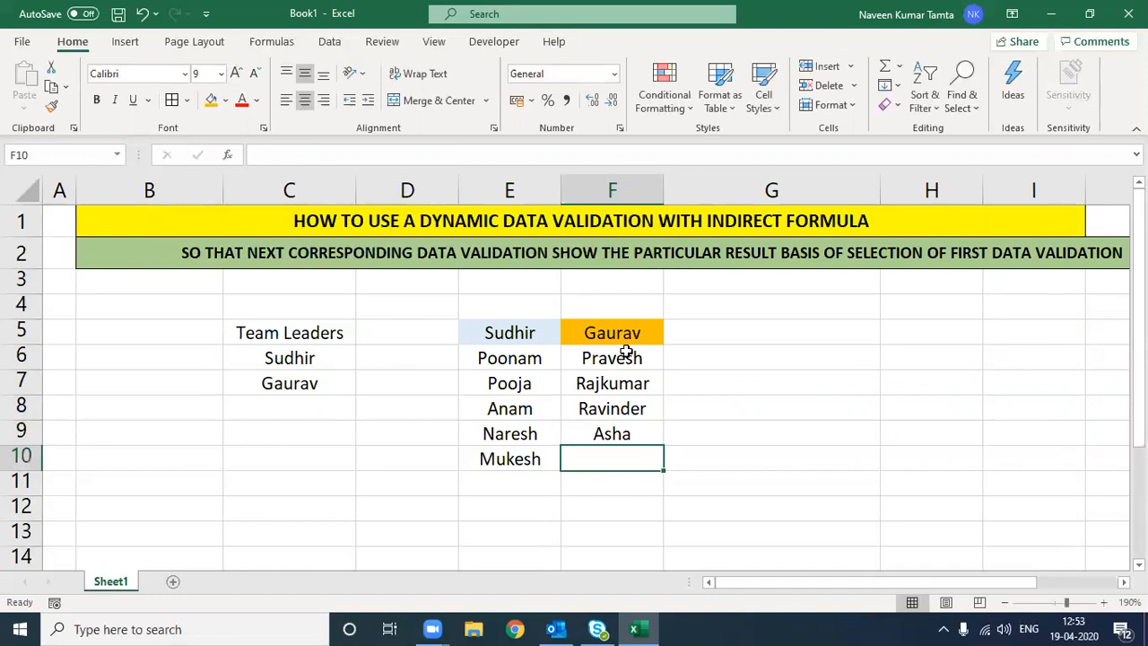
type("Shweta")
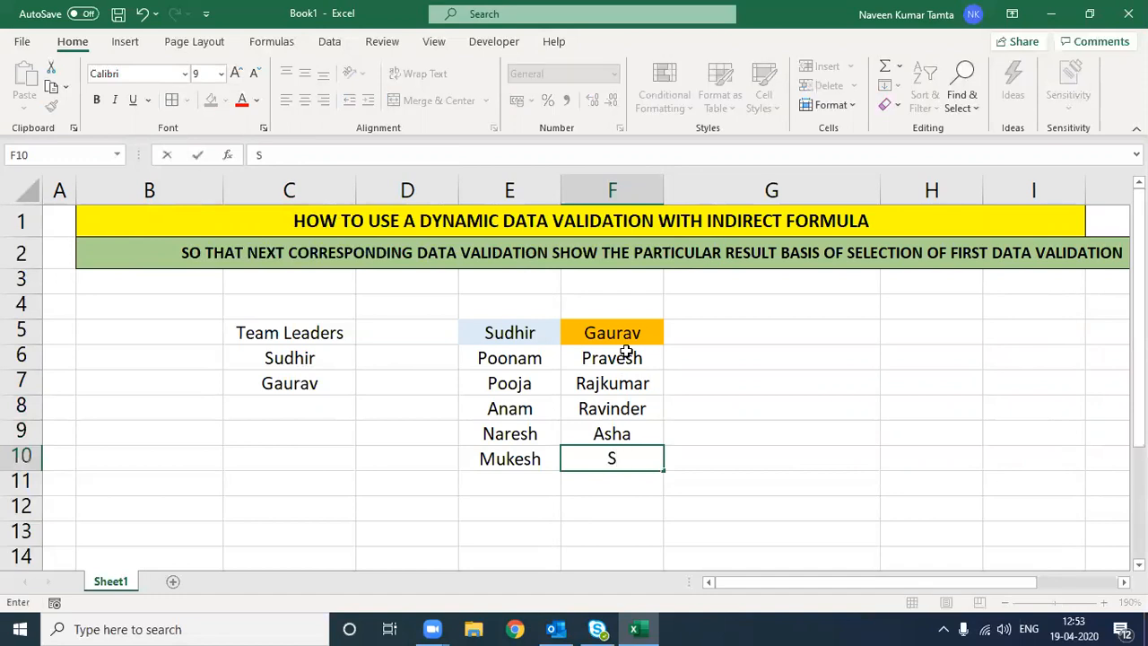
key("Return")
Step: Apply borders to all cells of the team table in E5:F10
key("Up")
key("Up")
key("Up")
key("Up")
key("Up")
key("Up")
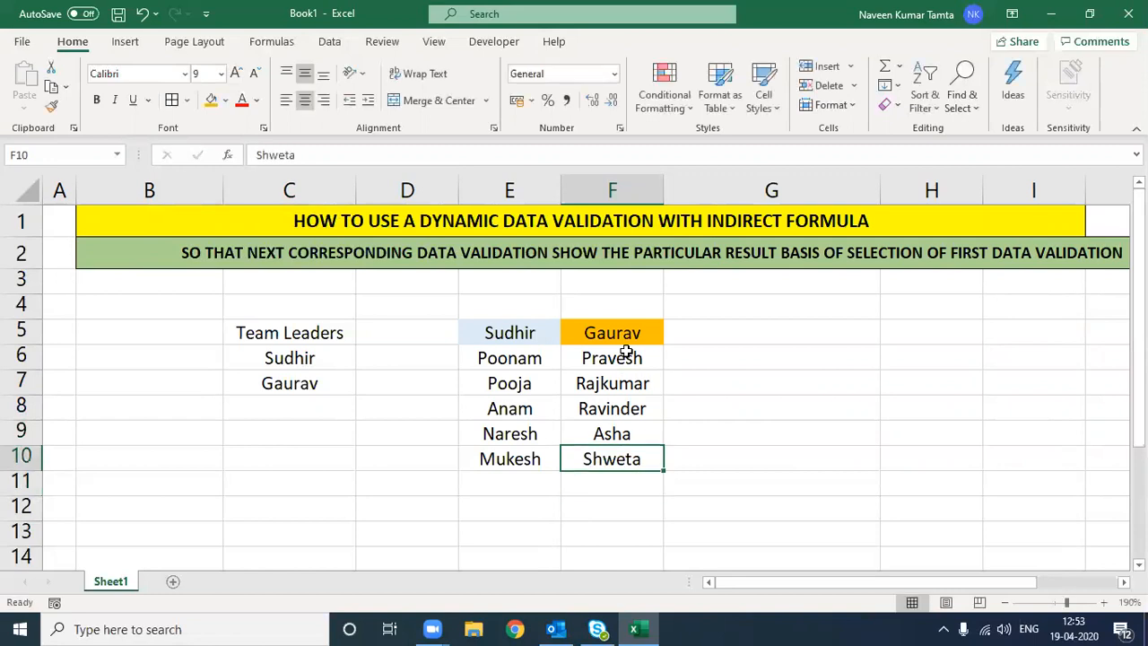
key("Up")
key("Left")
key("Down")
key("shift+Right")
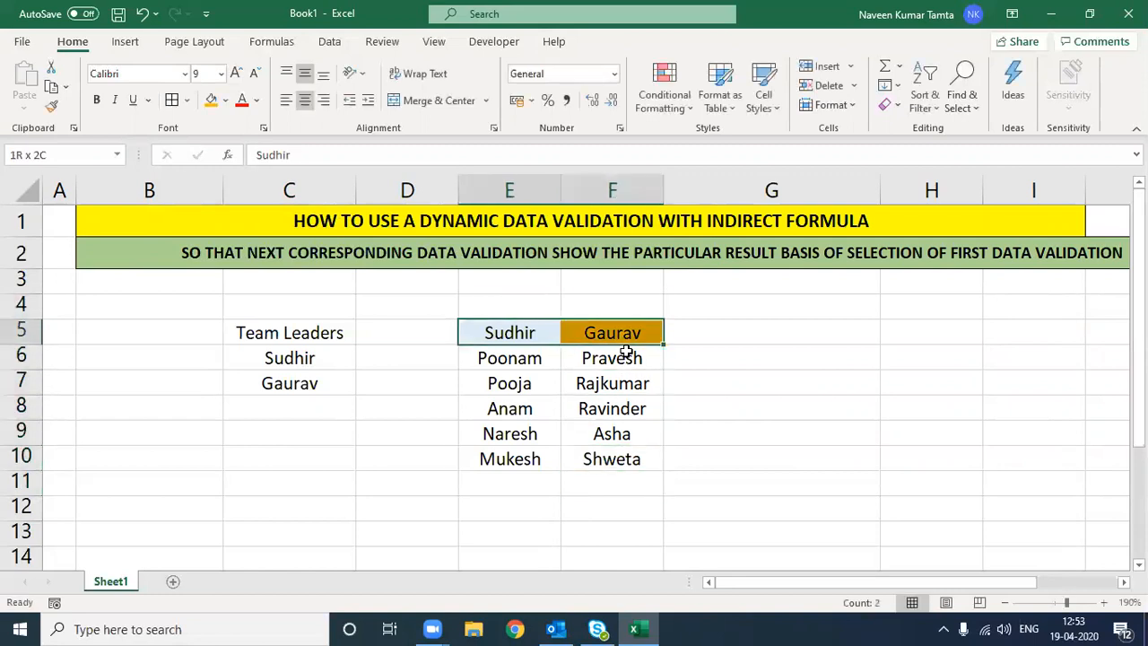
key("ctrl+shift+Down")
key("Left")
key("Left")
key("Right")
key("Down")
key("Up")
key("Right")
key("shift+Right")
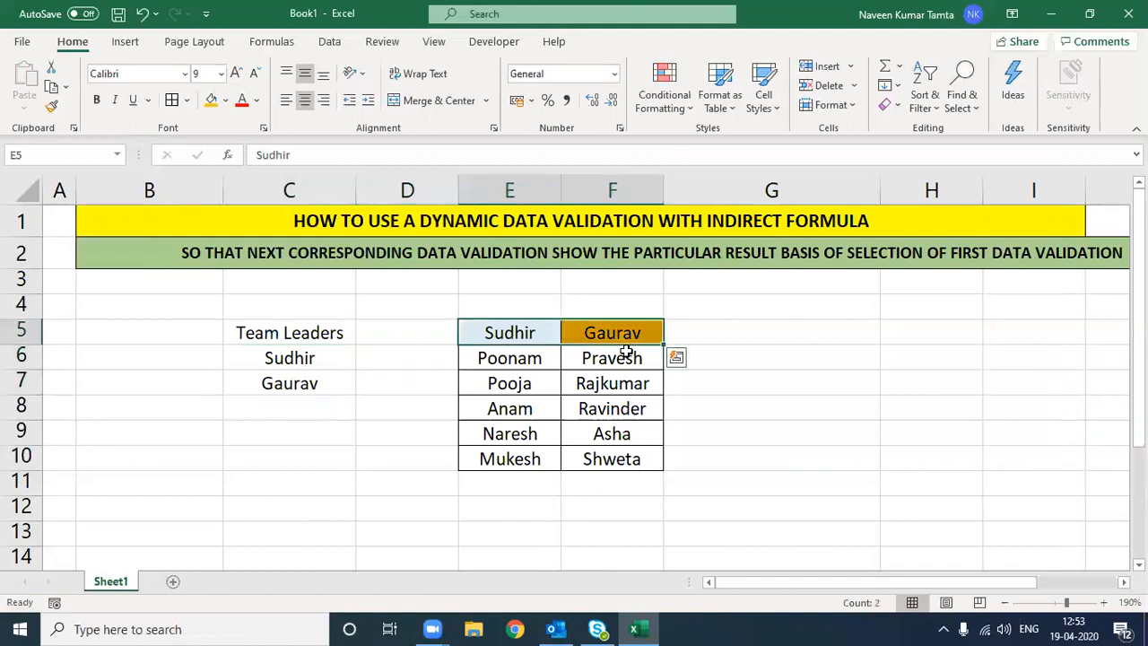
key("Left")
key("Right")
key("Right")
key("Right")
key("Right")
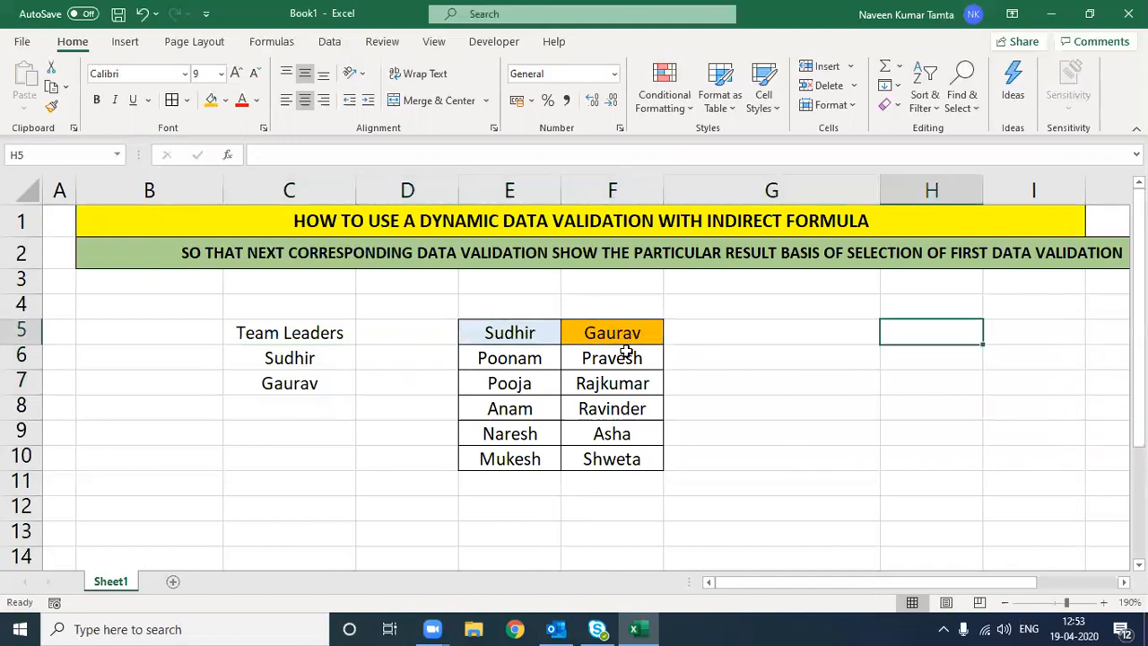
Step: Narrow column G and make the team leader headers in E5:F5 bold
left_click_drag(880, 194, 793, 196)
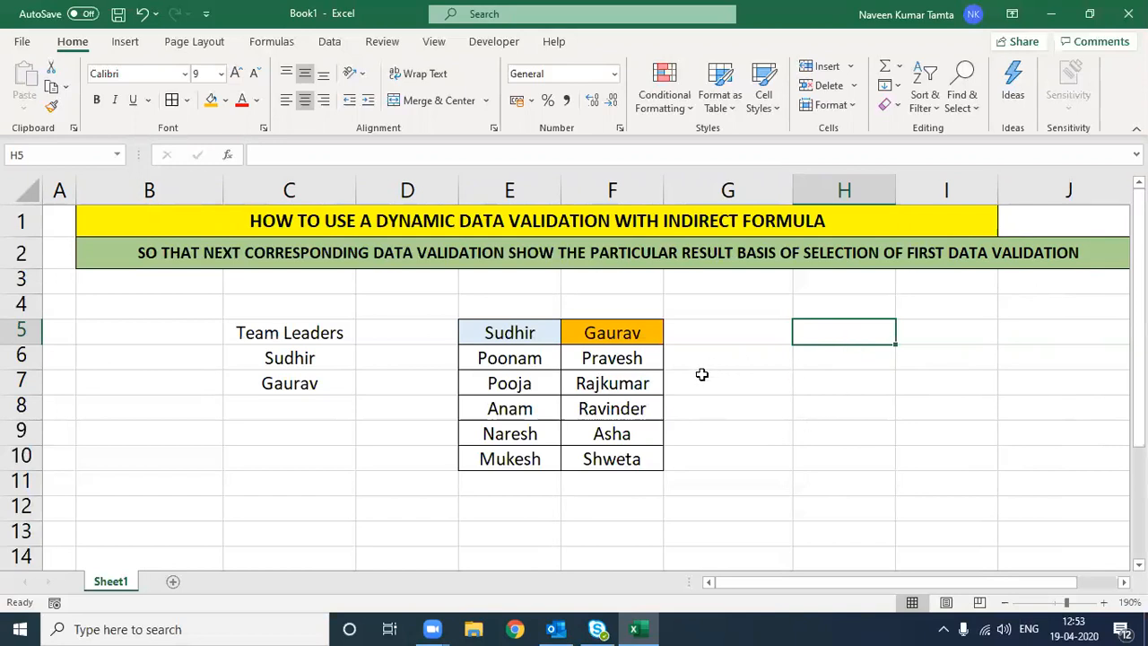
left_click(494, 331)
key("shift+Right")
key("ctrl+b")
key("Left")
Step: Open the data validation settings for cell H5 and allow List values
key("Right")
key("Right")
key("Right")
key("Right")
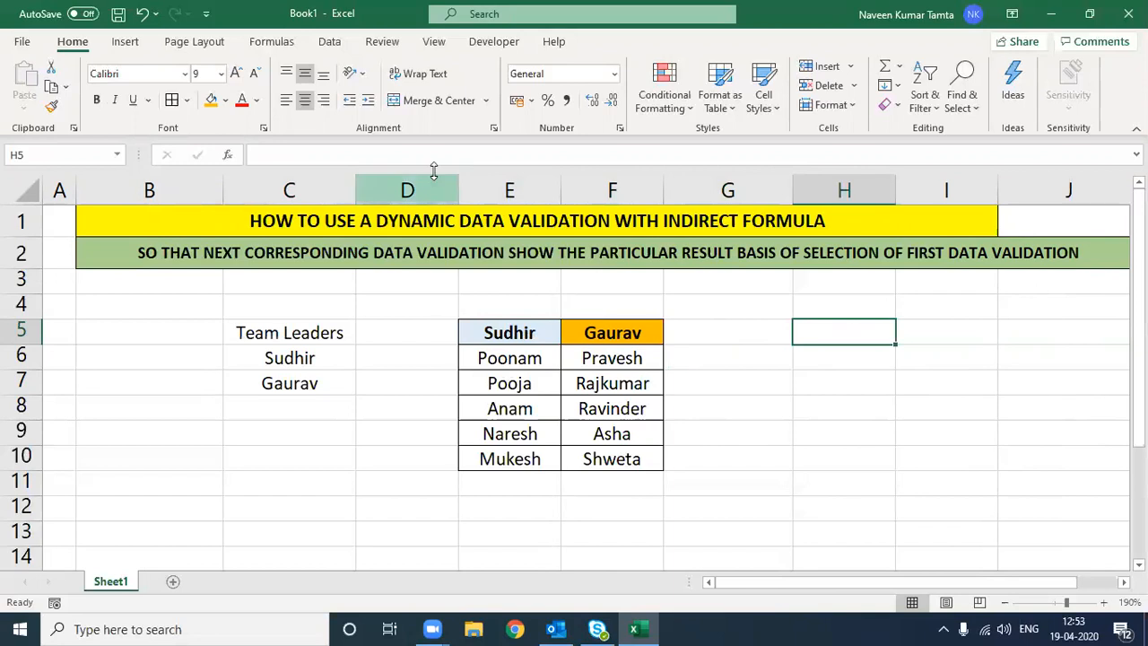
left_click(330, 42)
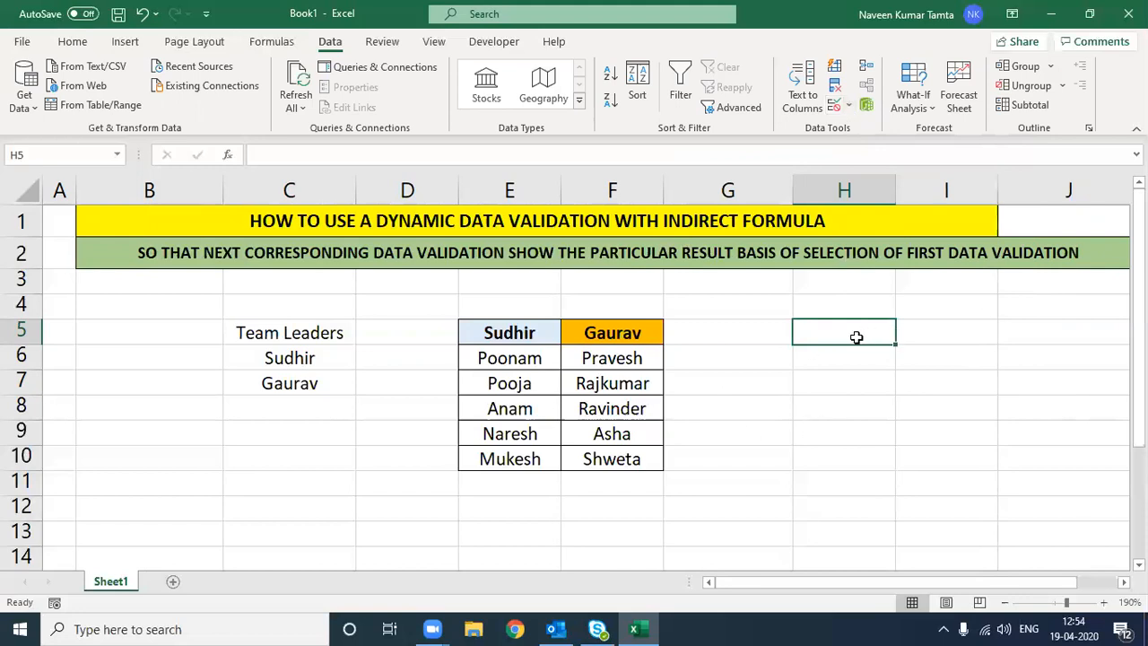
left_click(850, 107)
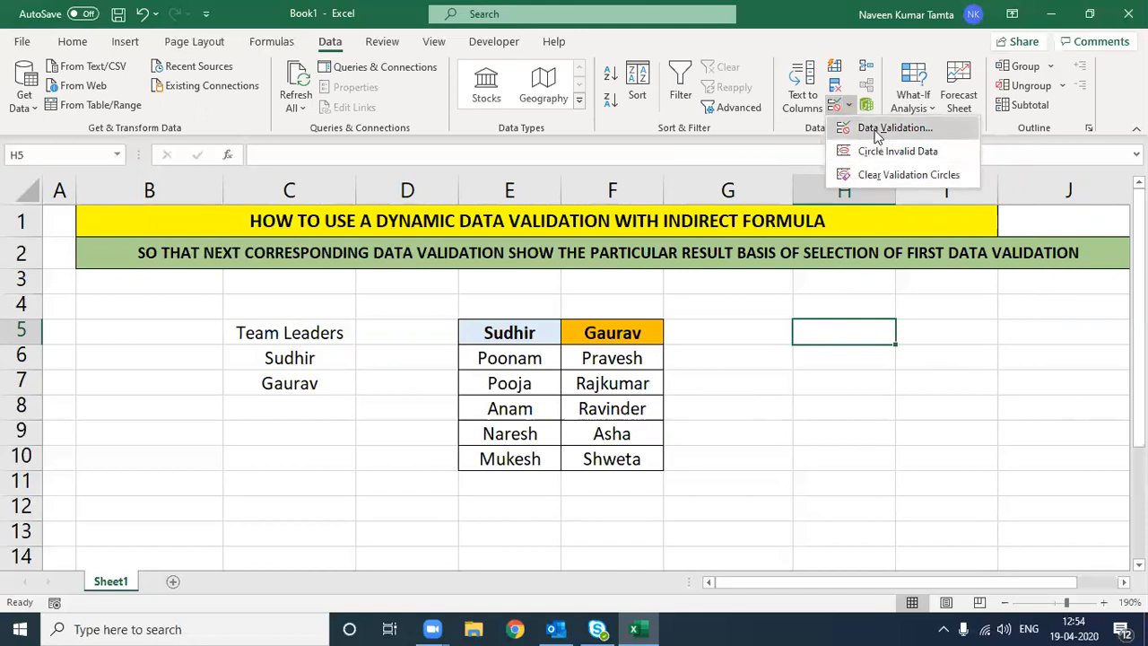
left_click(877, 131)
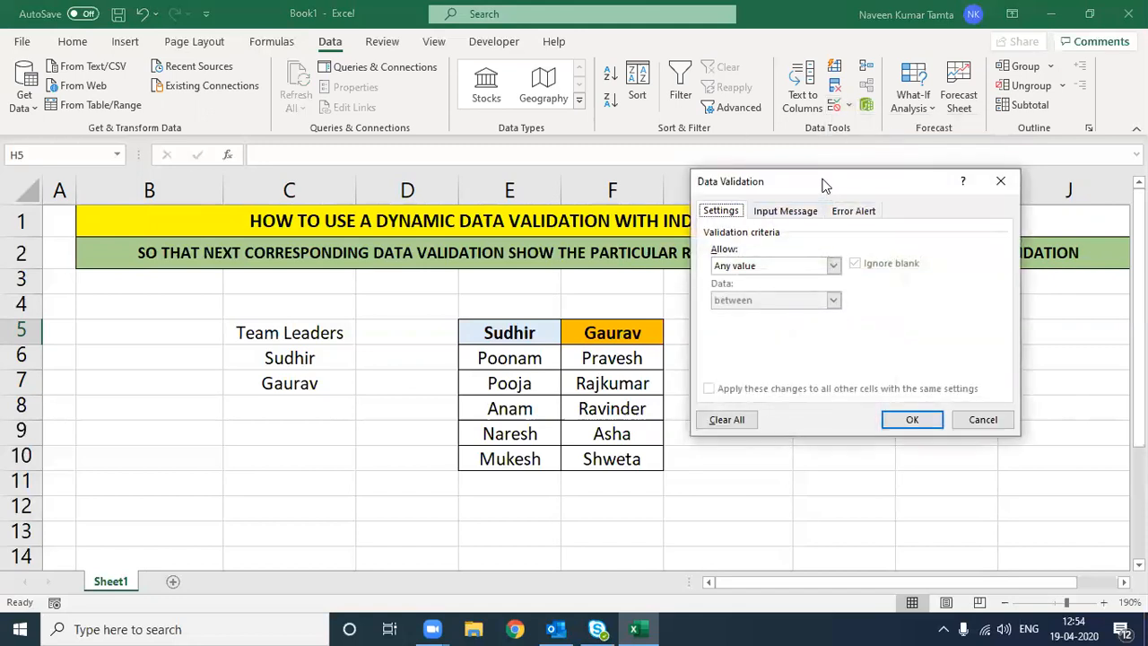
left_click_drag(825, 183, 683, 126)
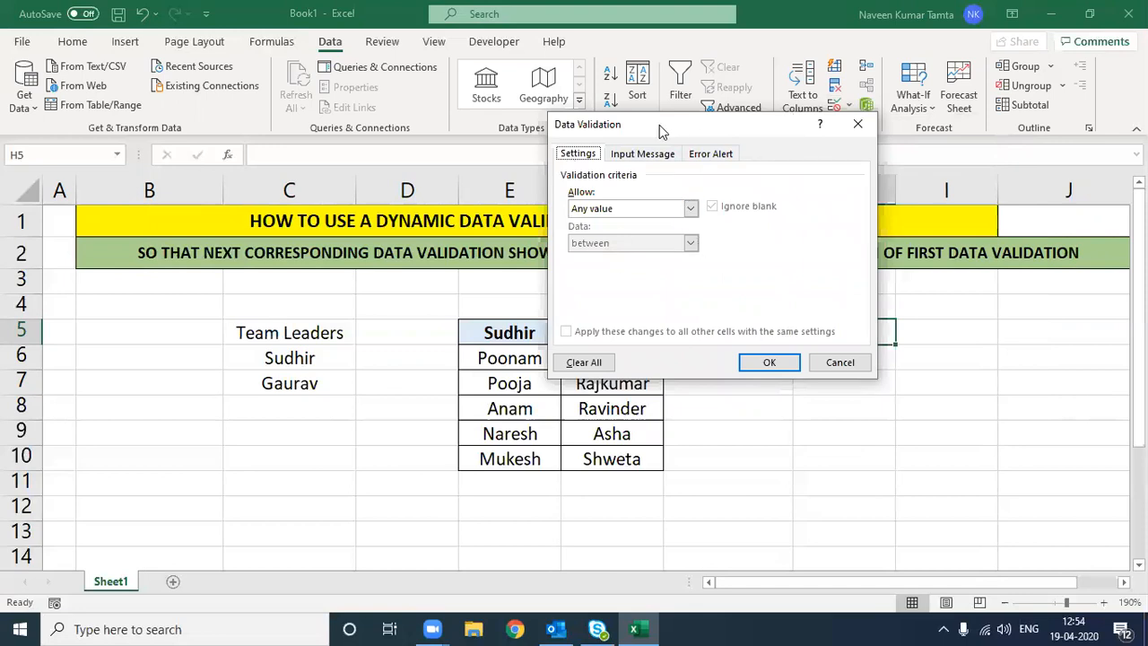
left_click_drag(662, 132, 480, 123)
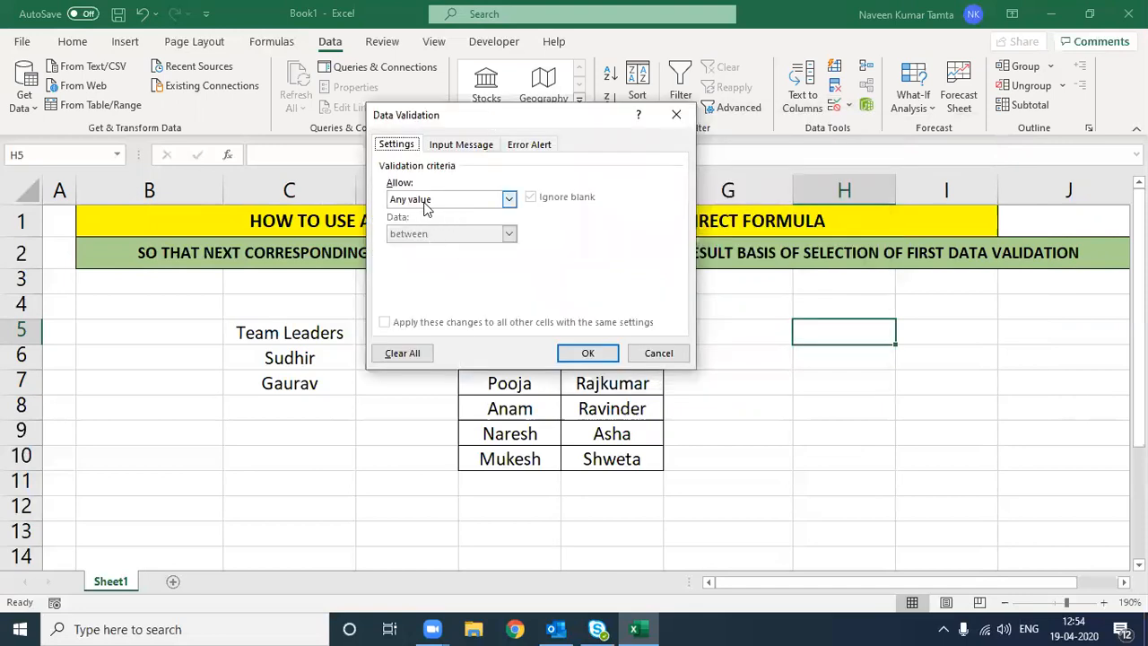
left_click(515, 201)
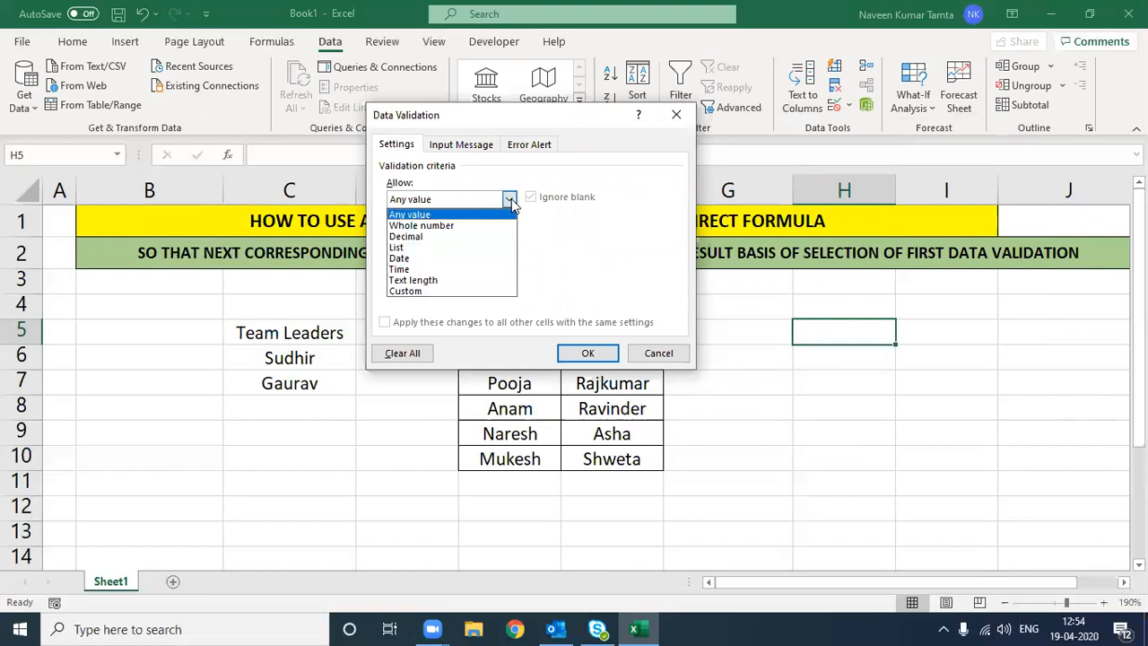
left_click(404, 252)
Step: Set the list source to =$E$5:$F$5, apply the validation, and check the choices in the H5 drop-down
left_click(467, 270)
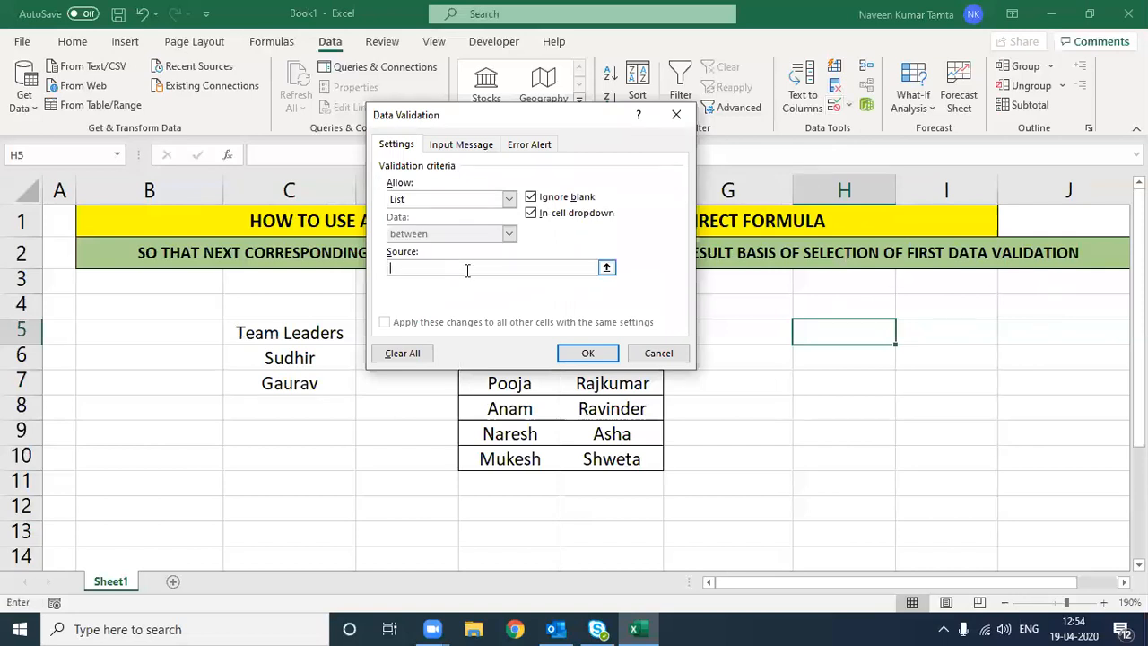
left_click_drag(504, 118, 244, 100)
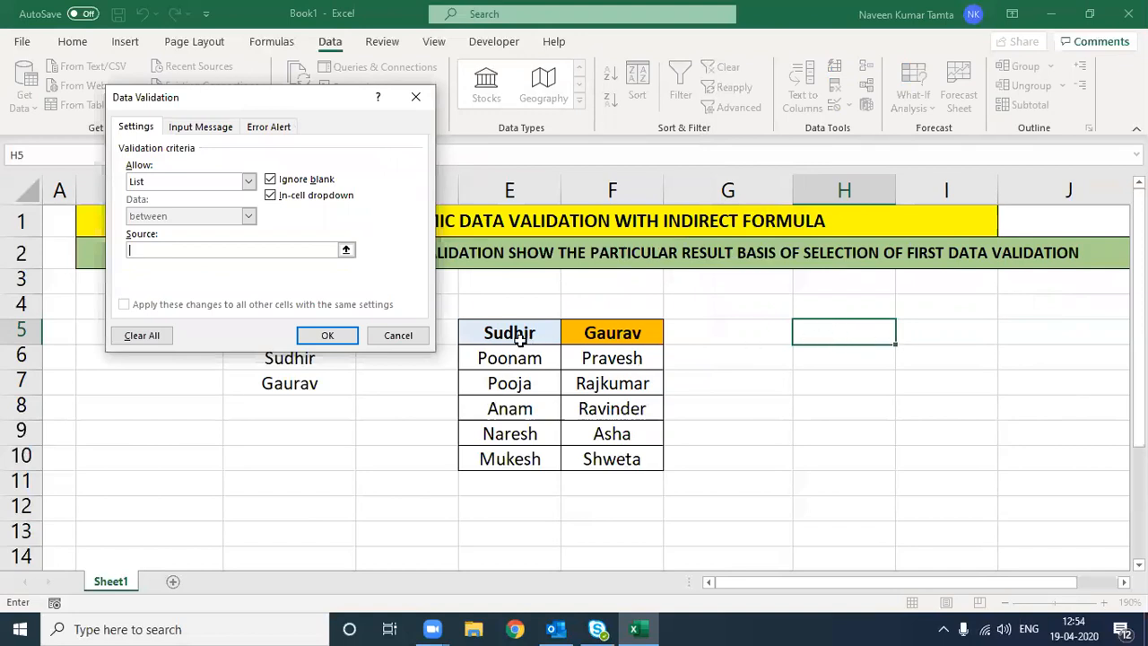
left_click_drag(509, 331, 599, 325)
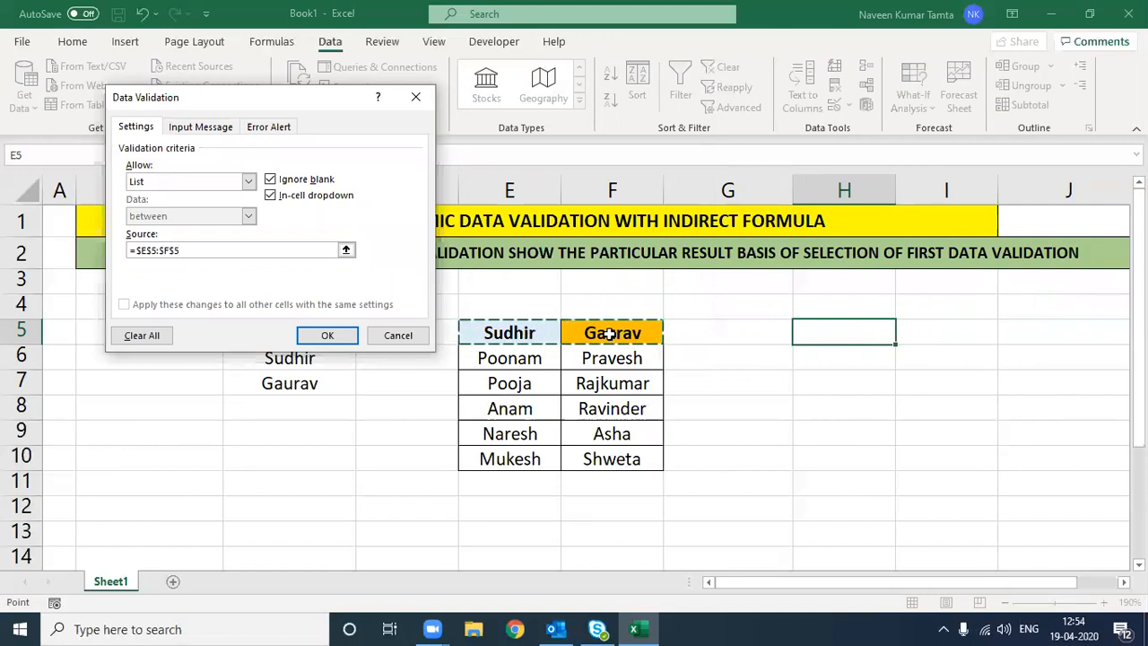
left_click(328, 335)
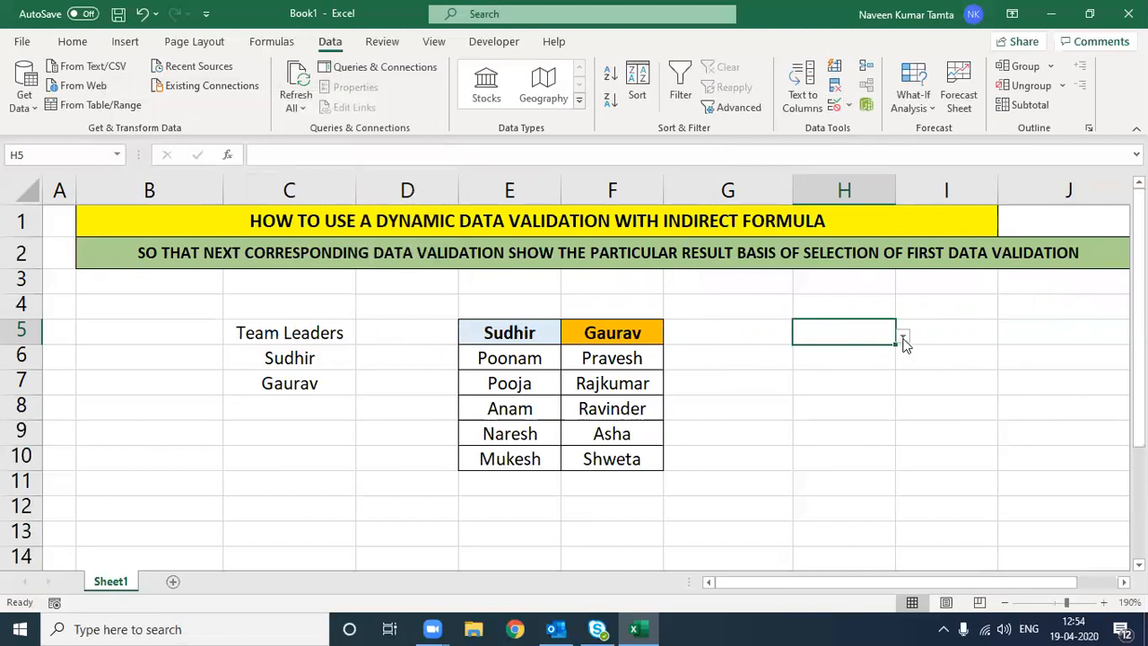
left_click(904, 337)
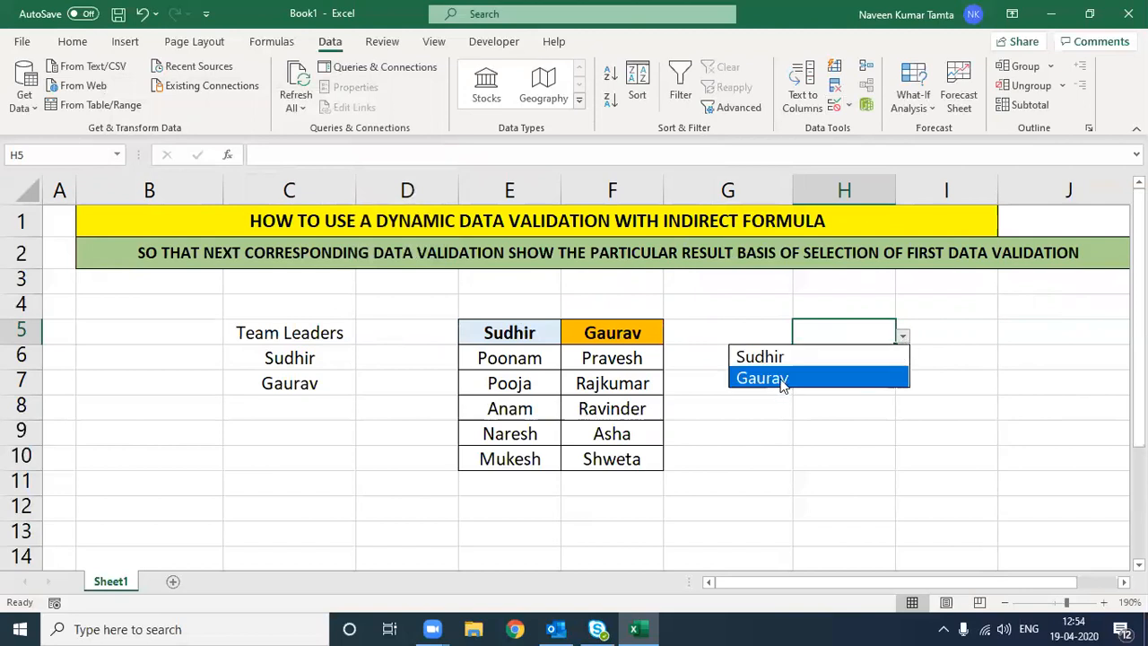
key("Escape")
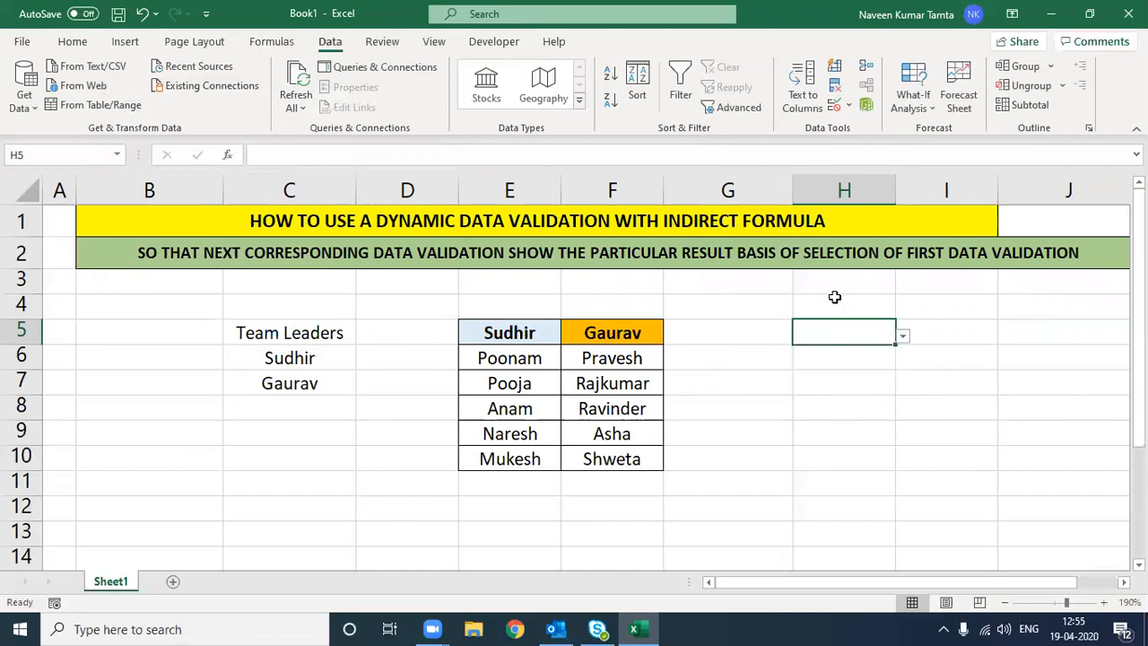
Step: Enter the heading "Name of TLs" in H4 and fill the cell with the gold color
left_click(831, 304)
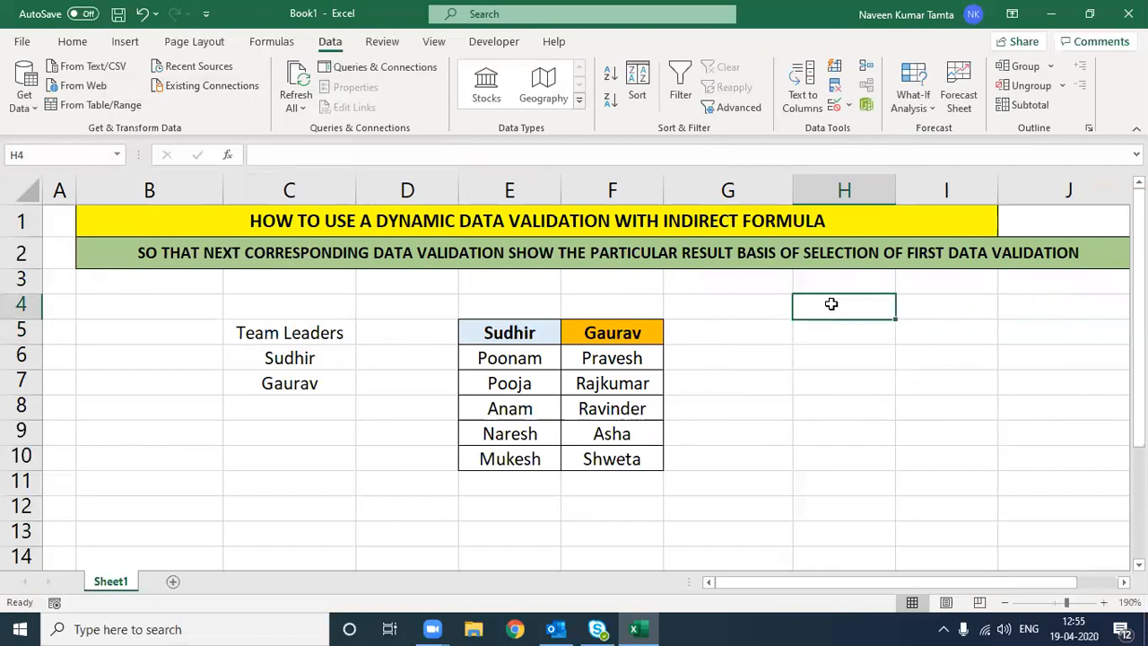
type("Name of TLs")
key("Return")
left_click(803, 303)
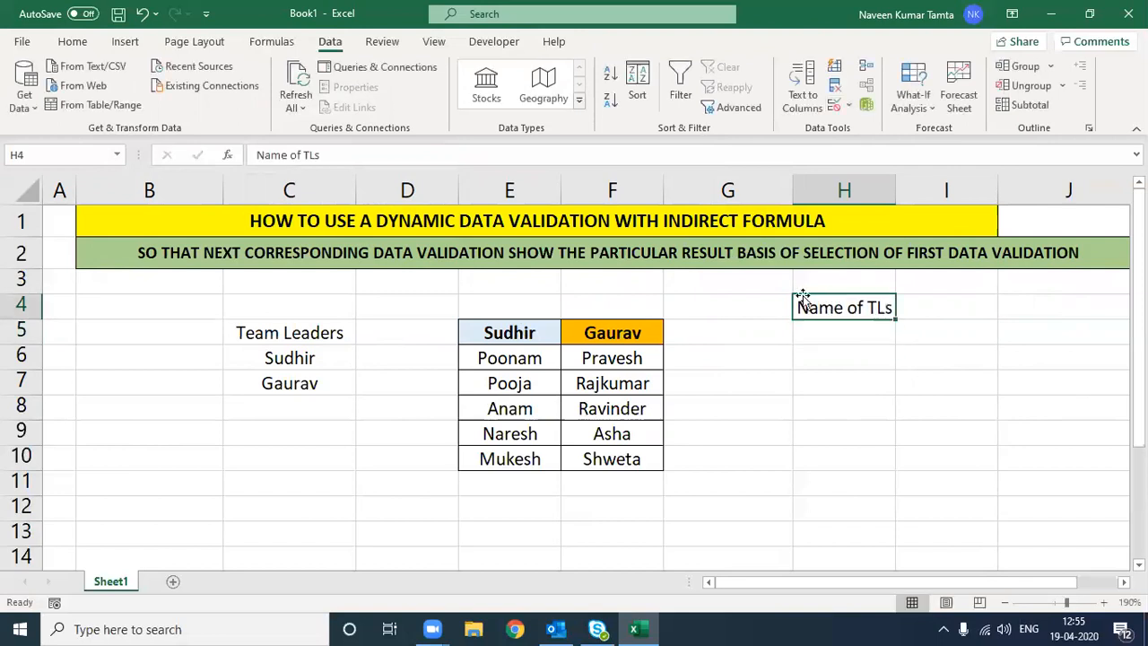
left_click(72, 41)
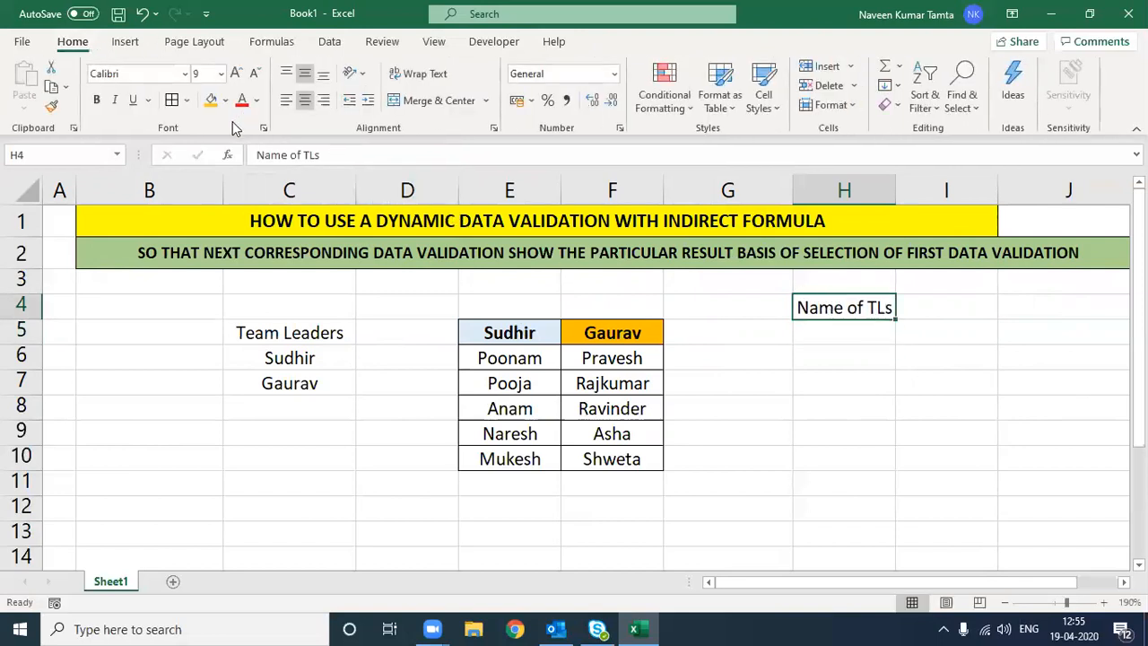
left_click(211, 100)
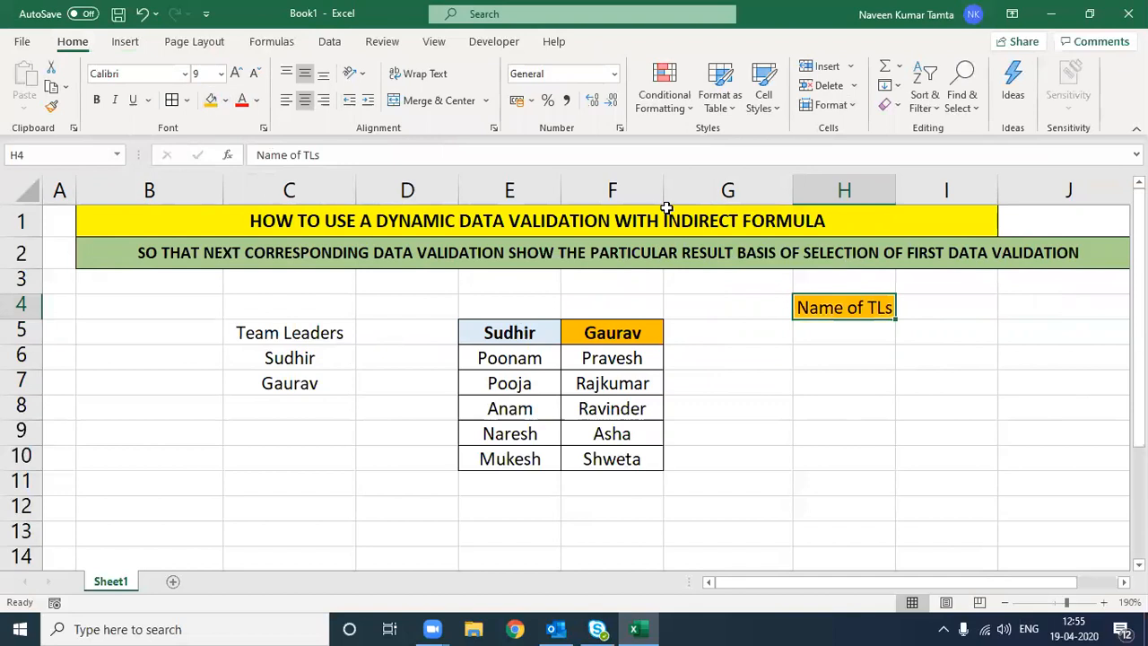
Step: Fill cell I4 with a light green theme color
left_click(942, 317)
left_click(227, 101)
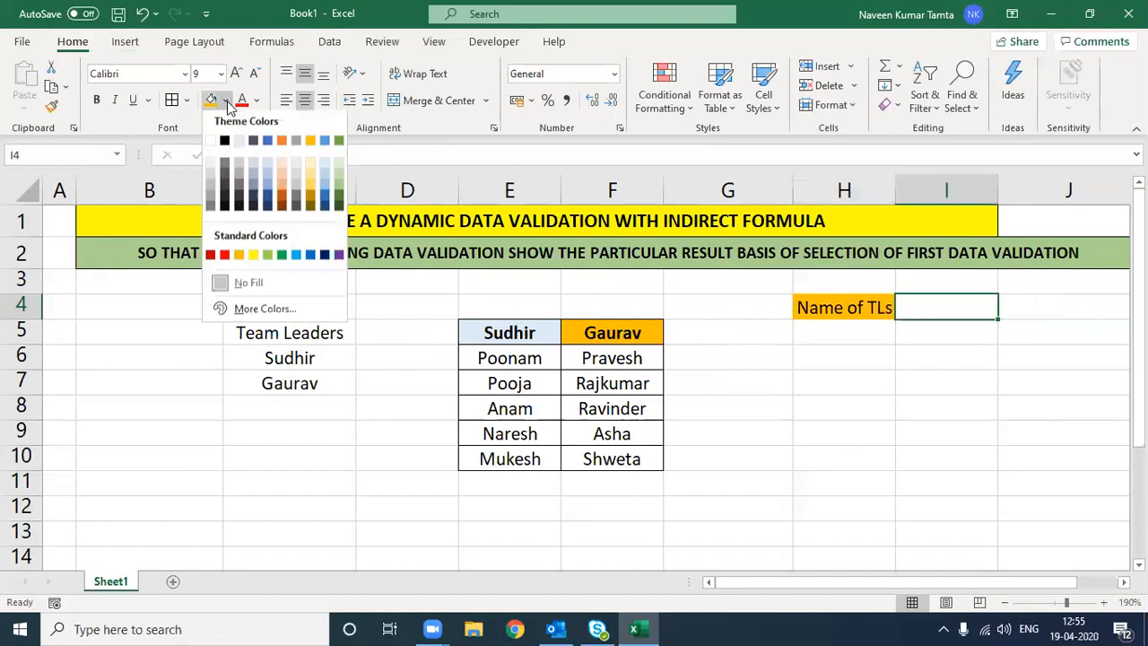
left_click(338, 175)
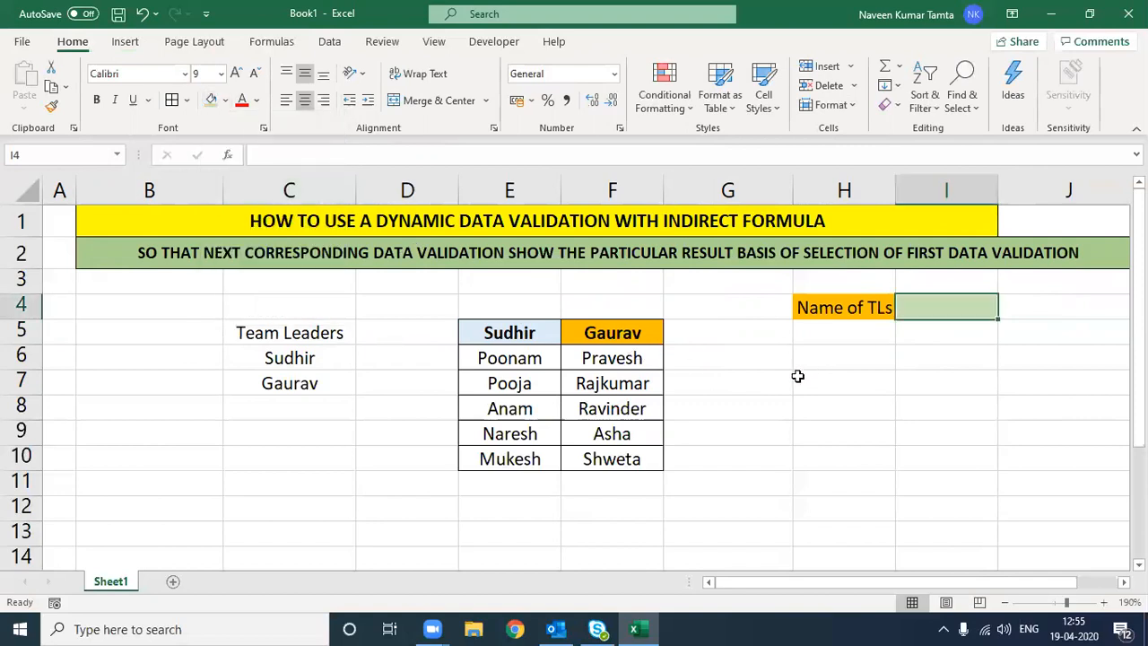
Step: Enter the heading "Name of Associates" in I4 and autofit the width of column I
type("Name of Ass")
type("ocvaites")
key("BackSpace")
key("BackSpace")
key("BackSpace")
key("BackSpace")
key("BackSpace")
key("BackSpace")
type("iates")
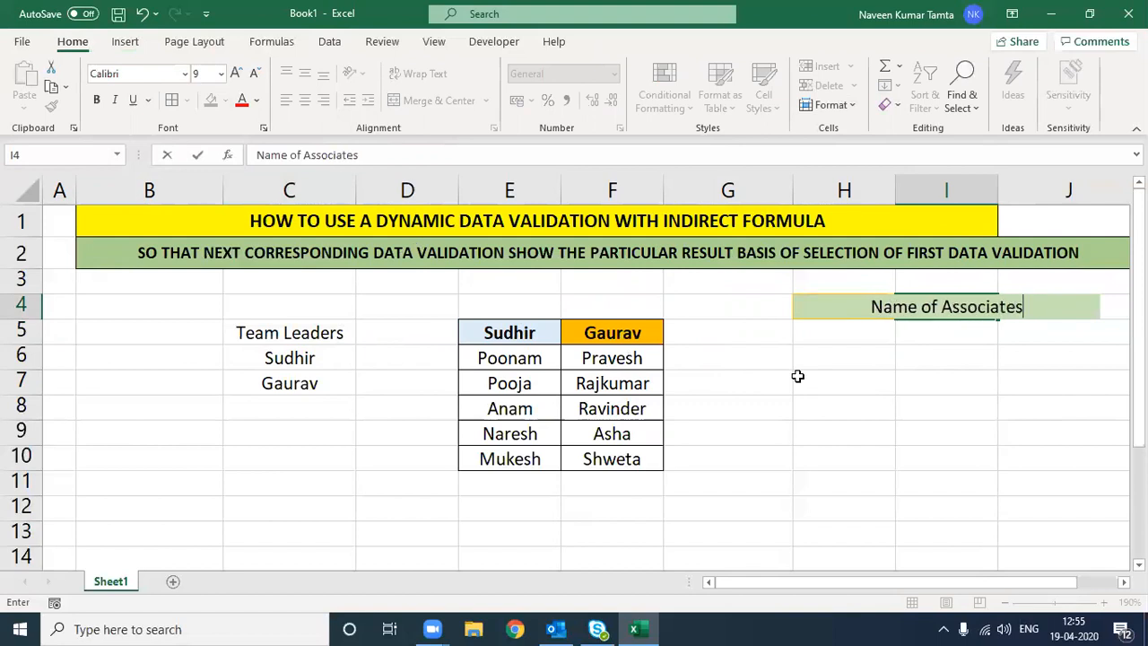
key("Return")
key("Up")
key("alt+h")
key("o")
key("i")
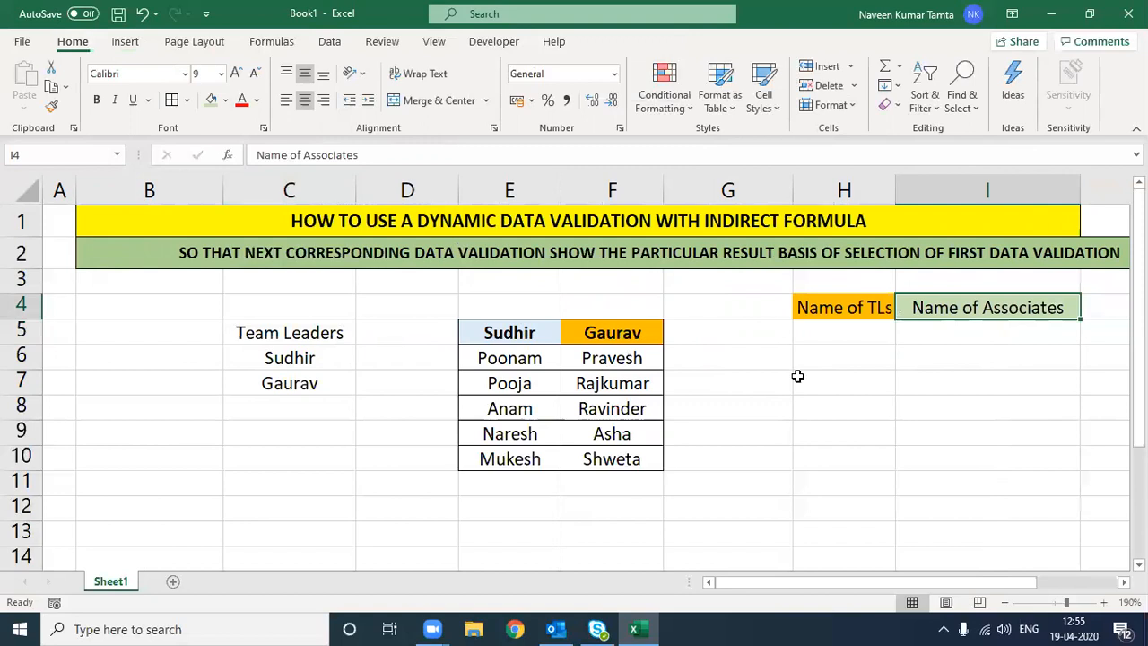
Step: Choose the first team leader's name from the drop-down in H5
key("Left")
key("Down")
key("alt+Down")
key("Up")
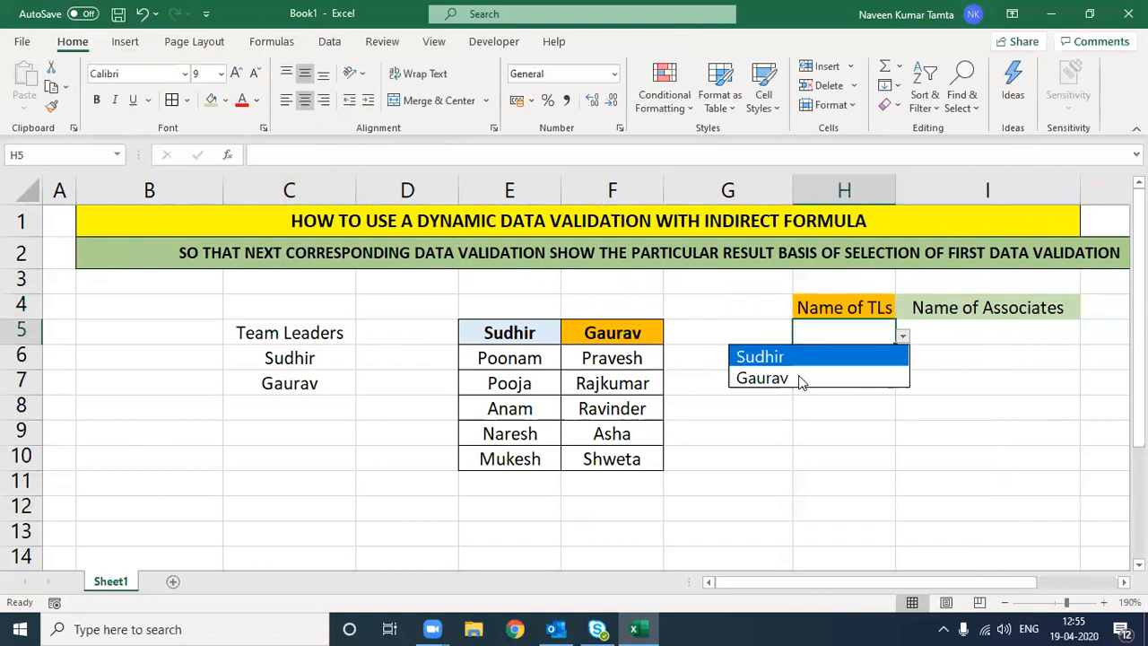
key("Return")
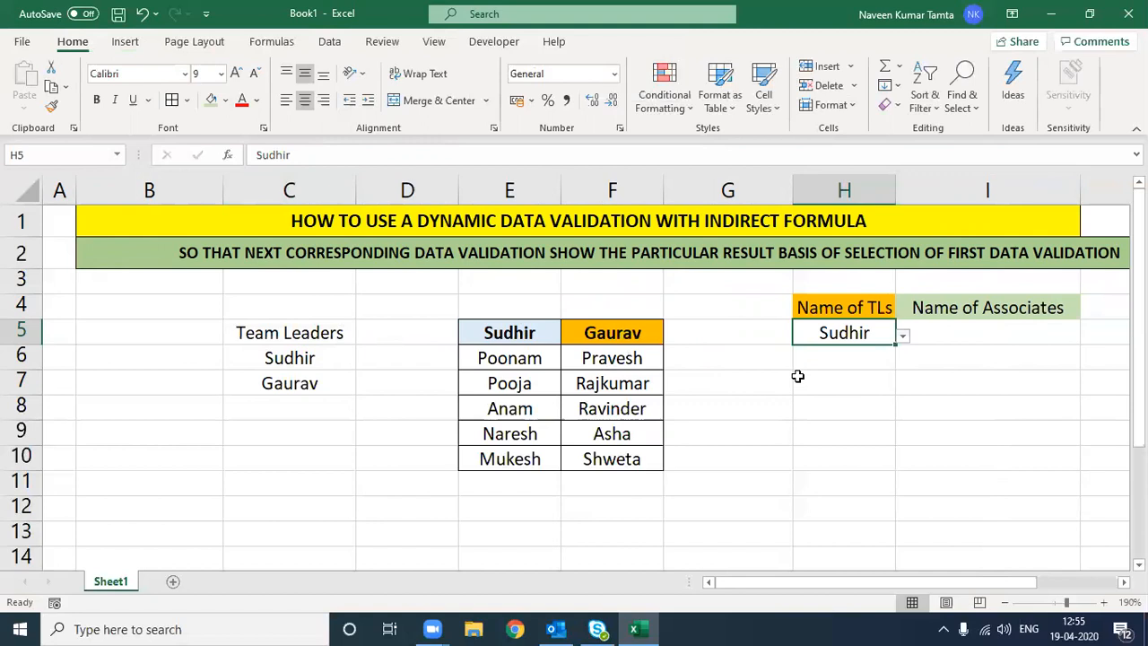
Step: Examine the first team leader's member list in E6:E10 and the empty associate cell I5
key("Left")
key("Left")
key("Left")
key("Down")
key("shift+Down")
key("shift+Down")
key("shift+Down")
key("shift+Down")
key("Right")
key("Right")
key("Right")
key("Right")
key("Up")
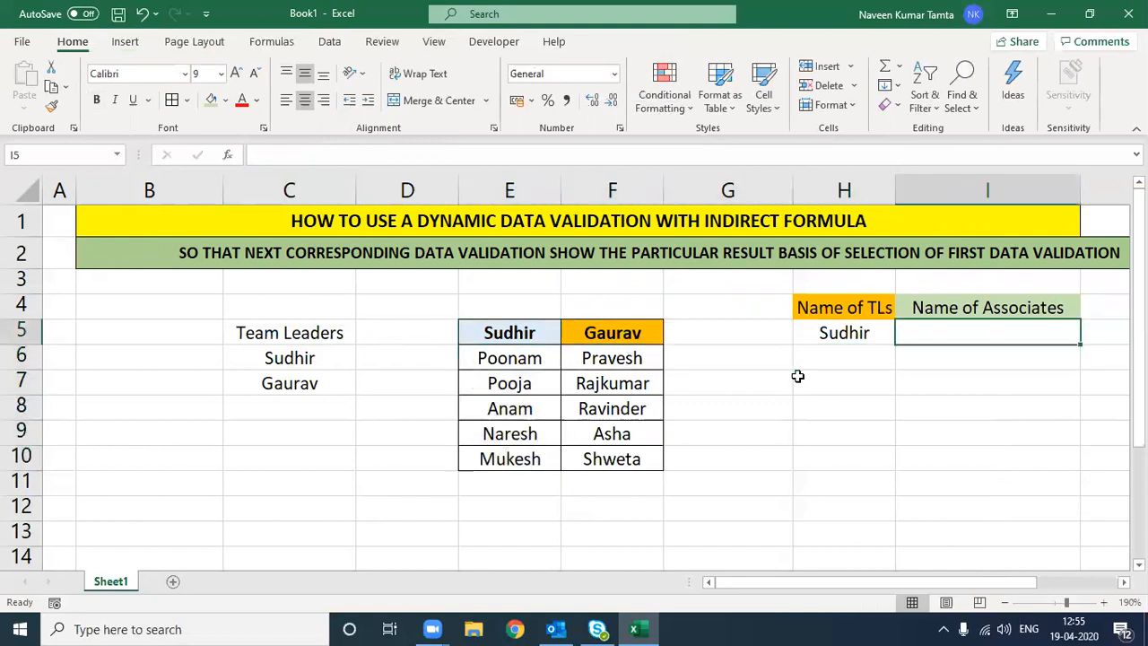
Step: Compare the team leader selection in H5 with the second leader's member list in F6:F10
key("Left")
key("Left")
key("Left")
key("Up")
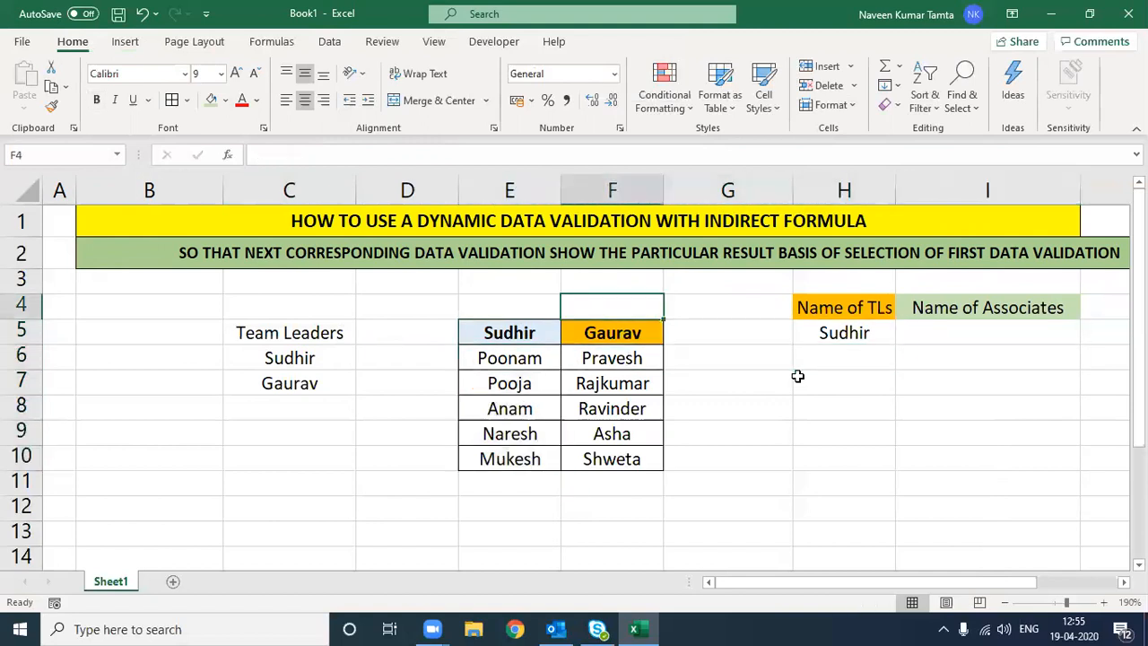
key("Right")
key("Right")
key("Down")
key("Up")
key("Down")
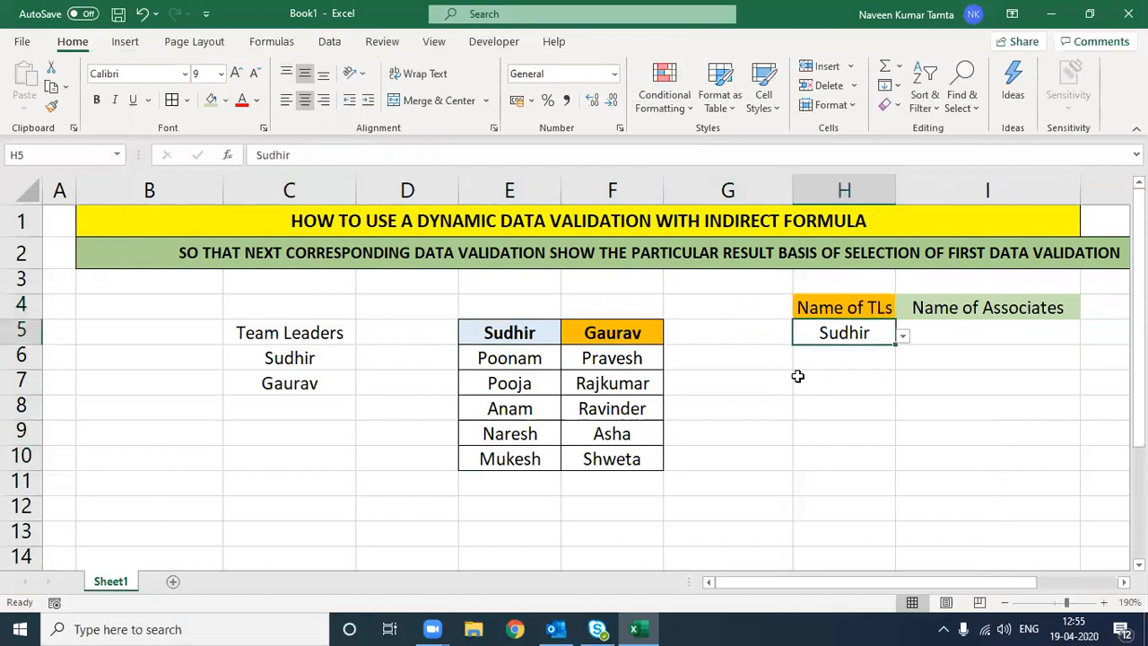
key("Right")
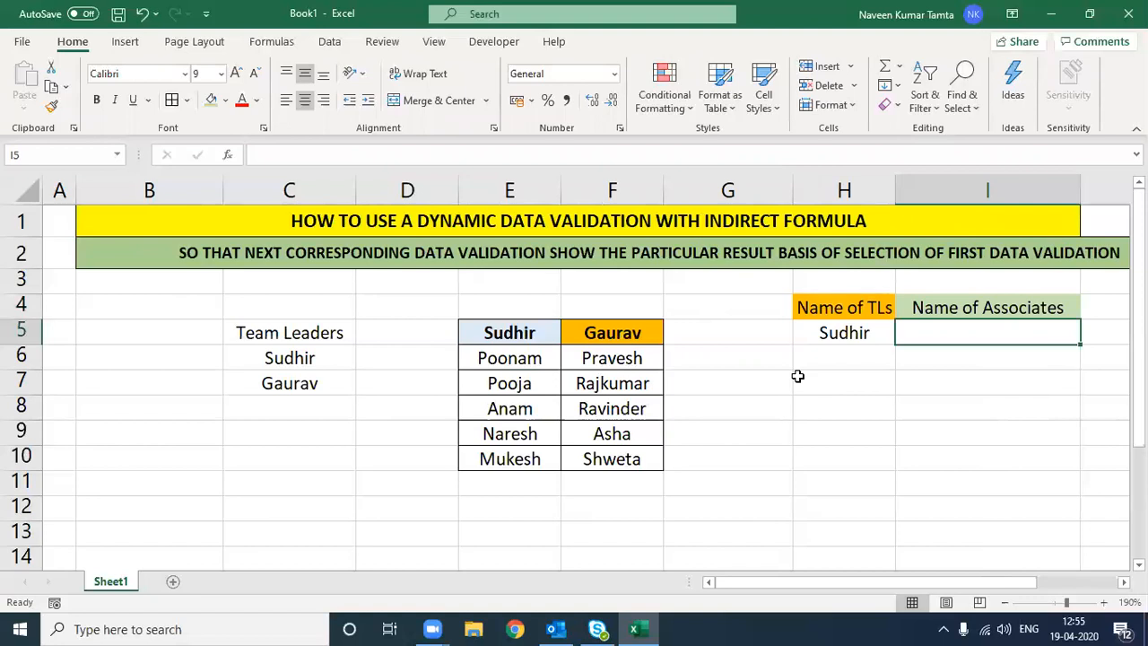
key("Left")
key("Left")
key("Left")
key("Down")
key("Up")
key("Up")
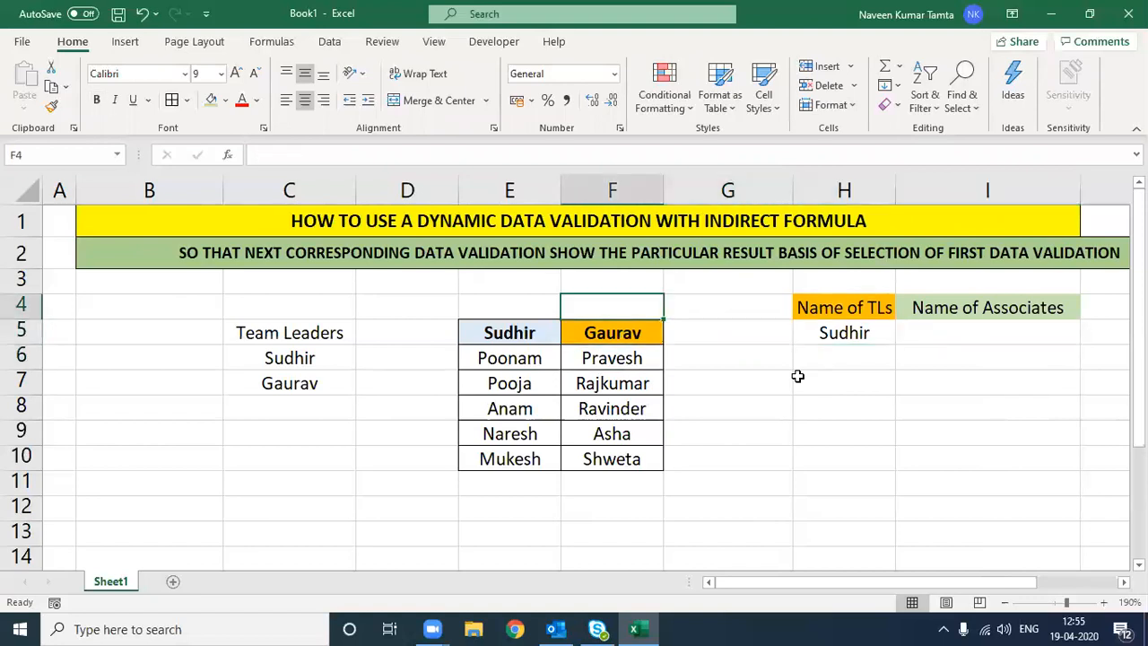
key("Down")
key("Down")
key("ctrl+shift+Down")
key("Up")
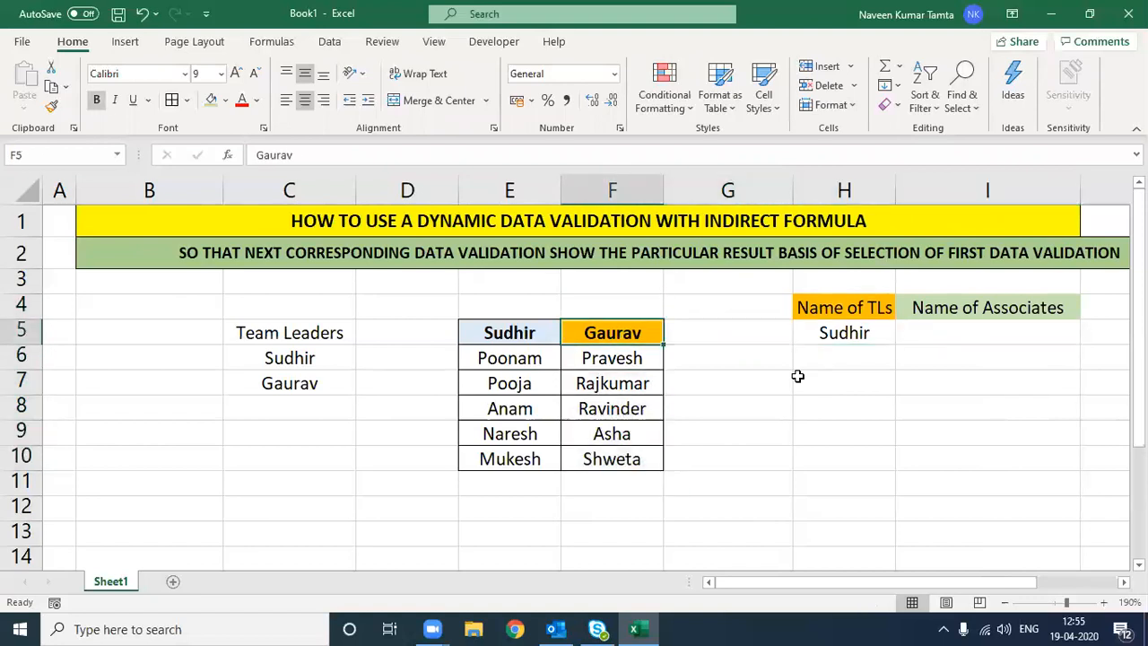
key("Right")
key("Right")
key("Right")
key("Right")
key("Up")
key("Left")
key("Left")
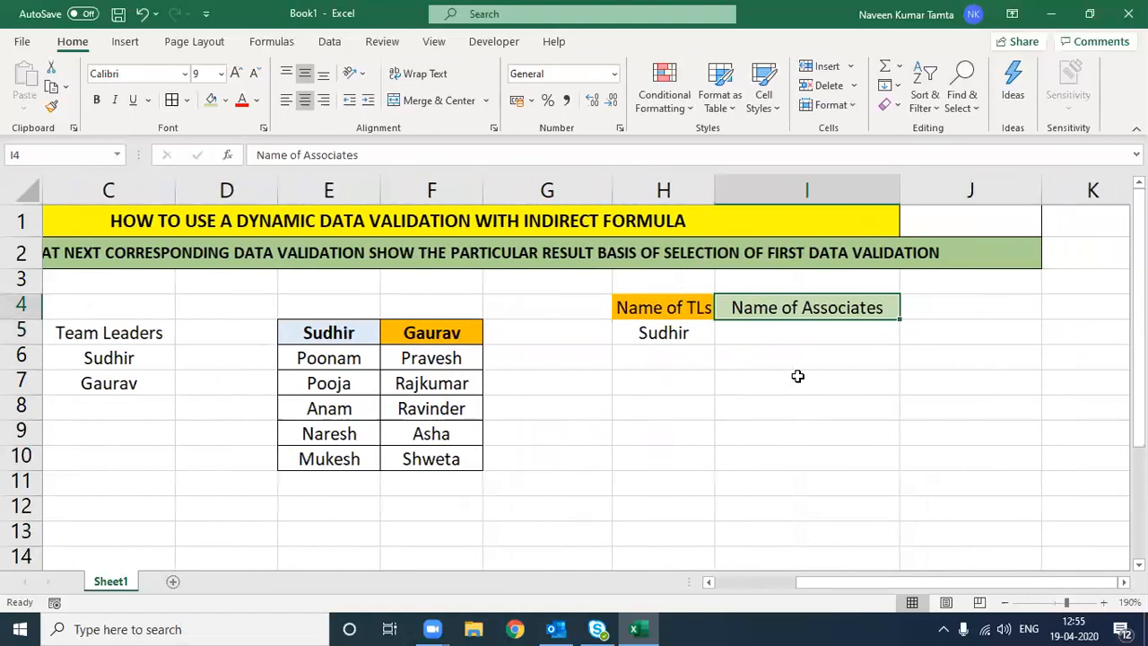
key("Right")
key("Left")
key("Left")
key("Left")
key("Left")
key("Left")
key("Down")
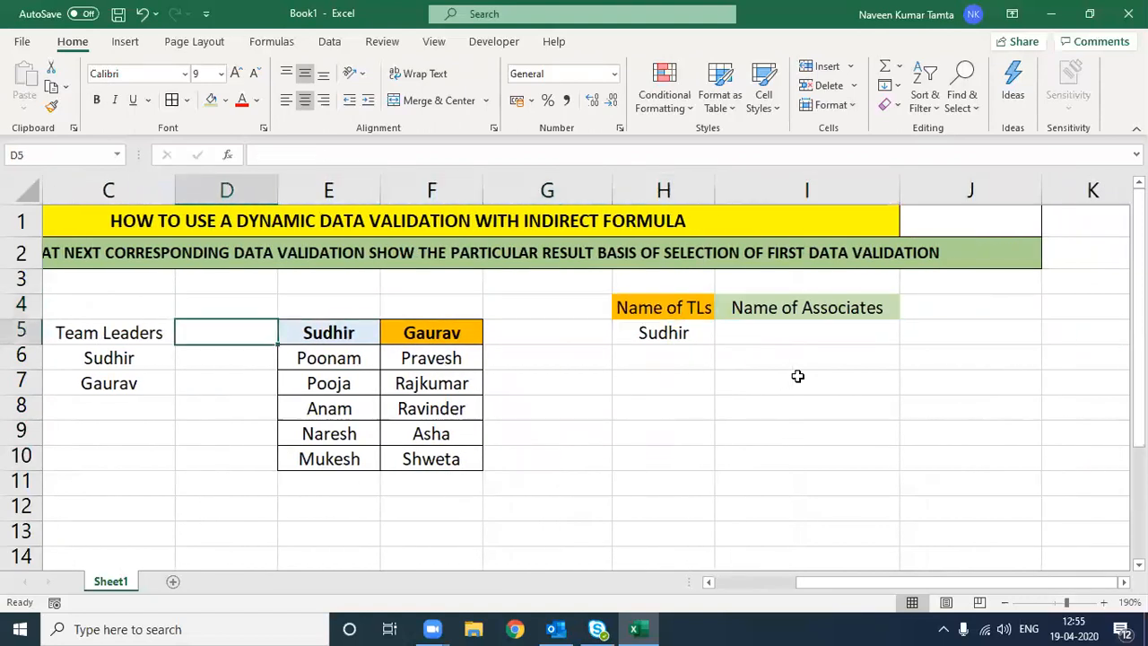
key("Right")
key("Right")
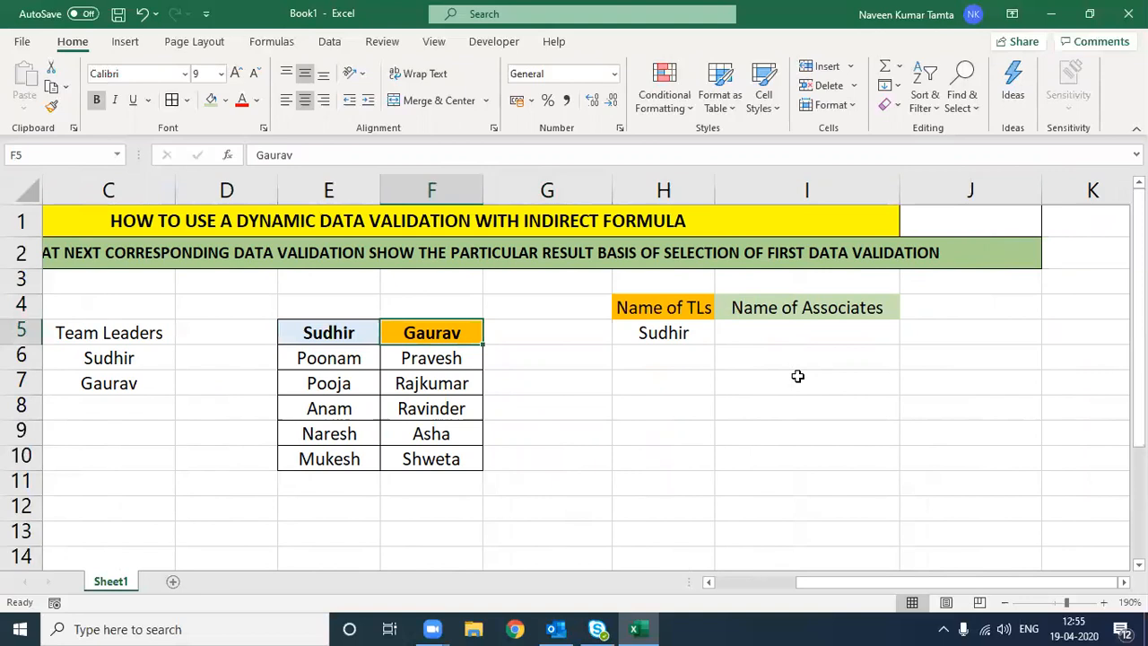
Step: Make the headings "Name of TLs" and "Name of Associates" in H4:I4 bold
key("Right")
key("Right")
key("Right")
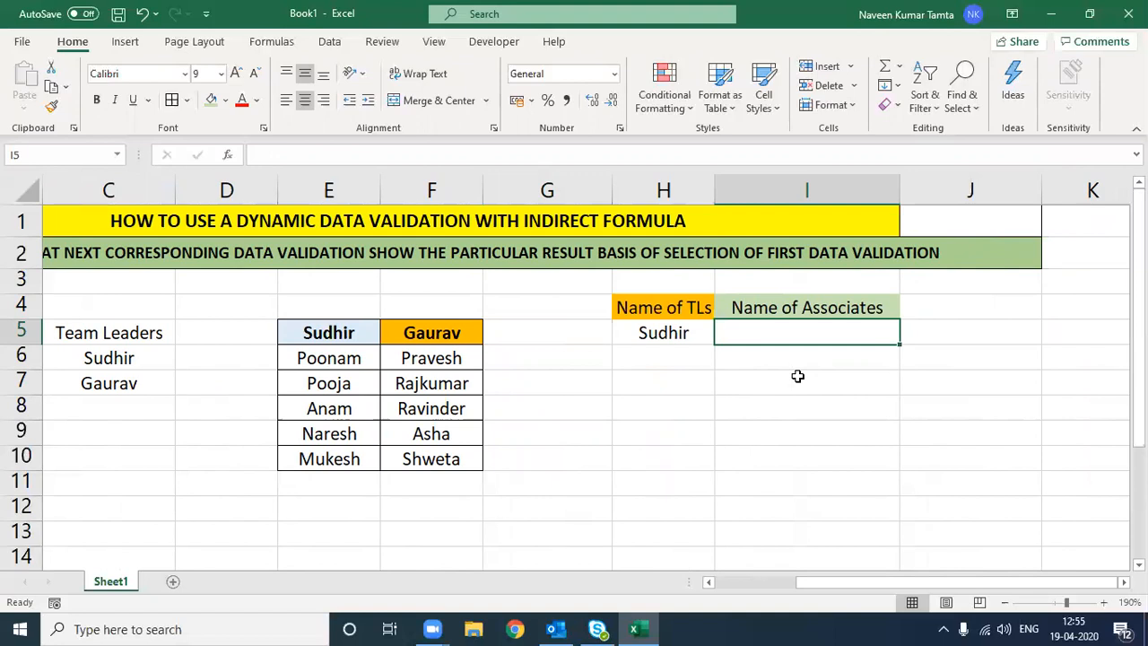
key("Left")
key("Up")
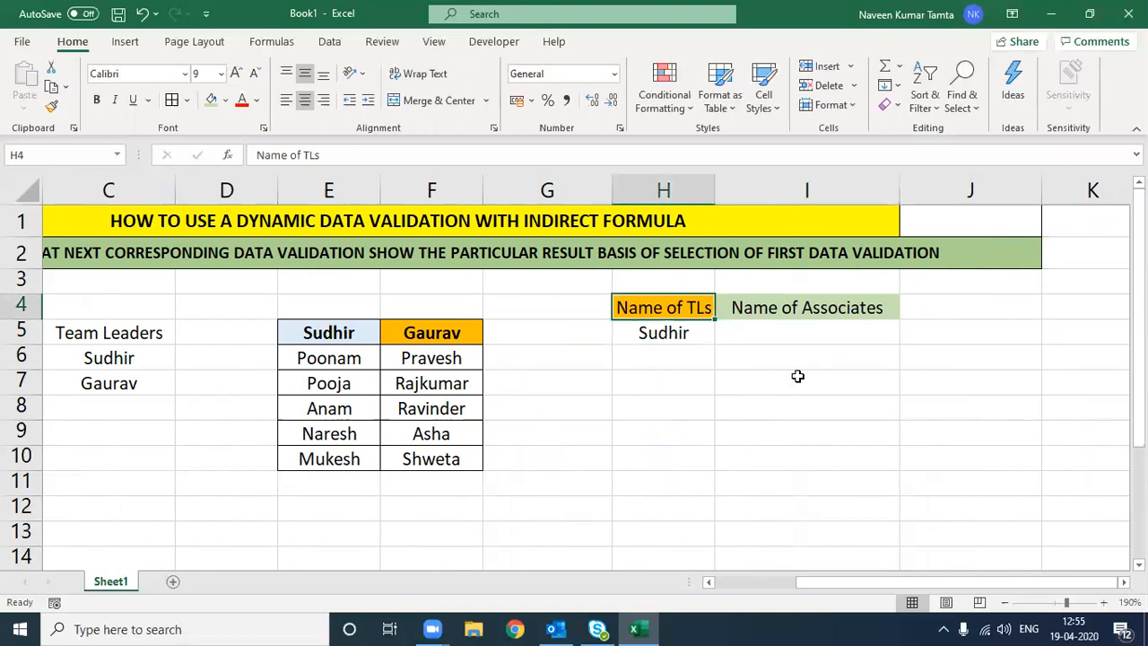
key("shift+Right")
key("ctrl+b")
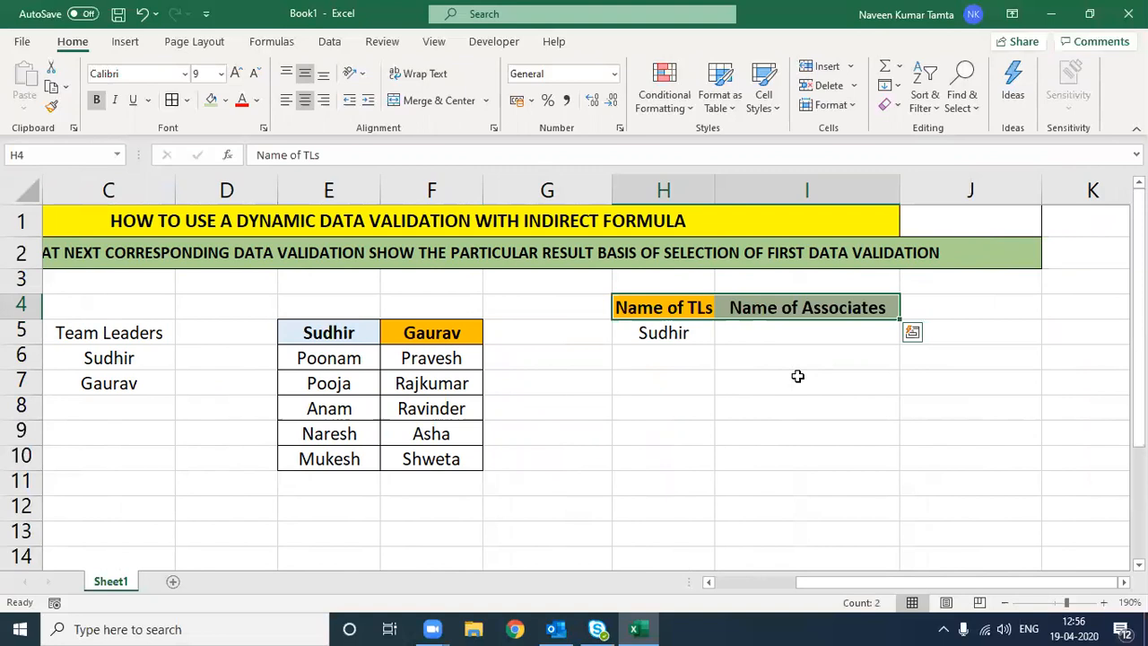
key("shift+Left")
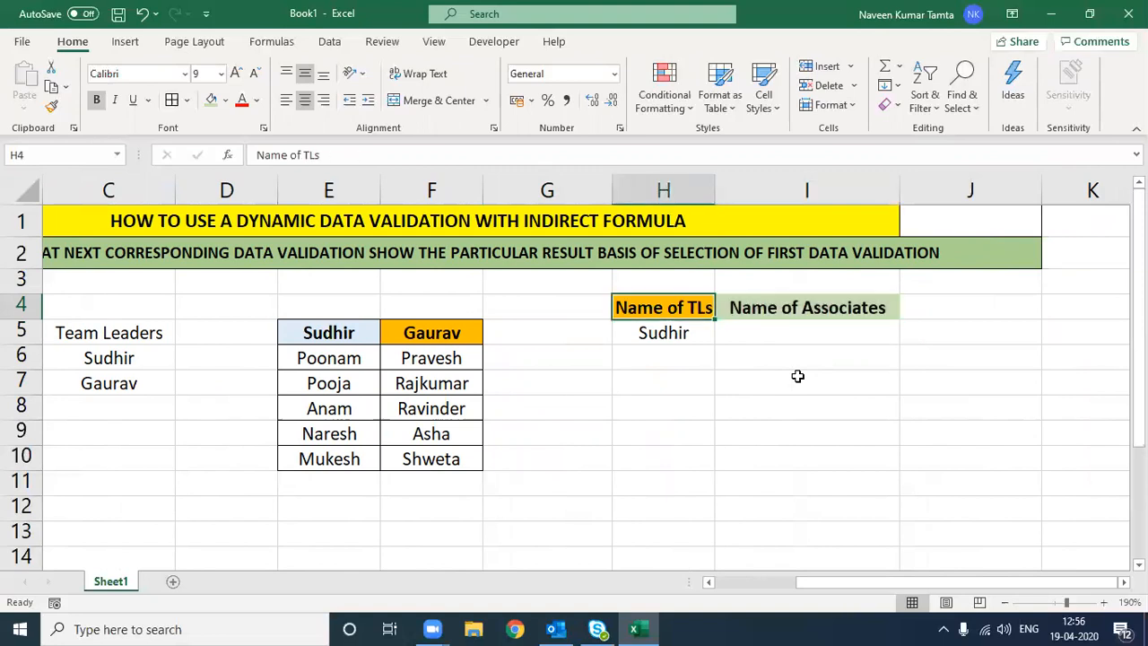
Step: Widen column H slightly so the bold heading "Name of TLs" has more room
key("Right")
key("Left")
left_click_drag(716, 184, 725, 185)
left_click(803, 312)
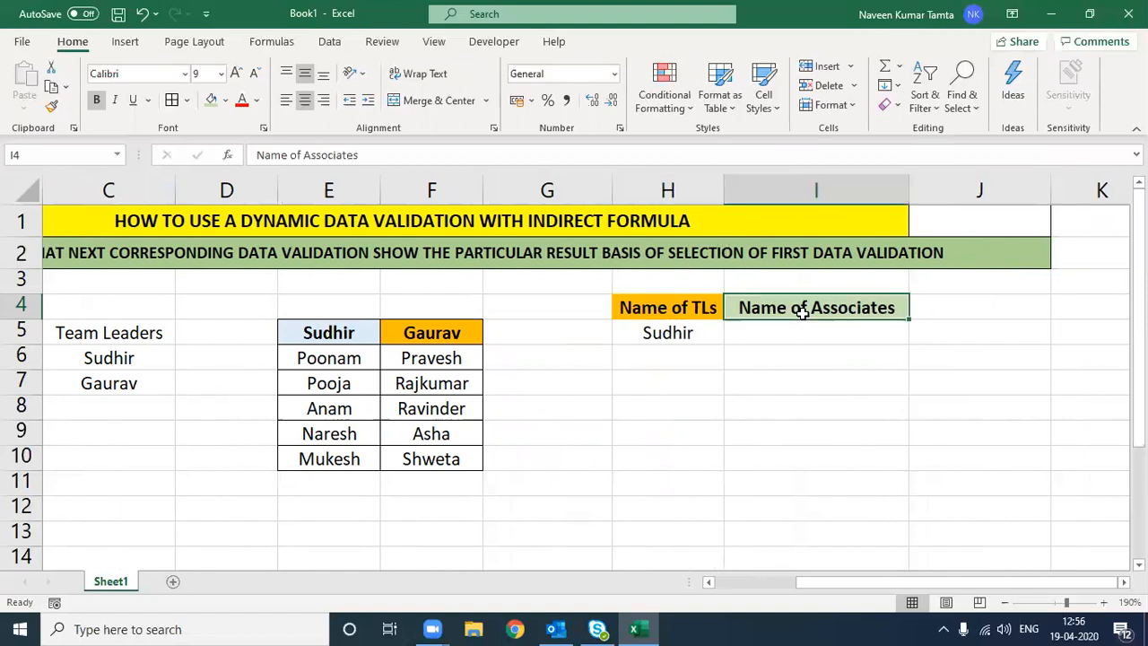
key("Left")
key("shift+Right")
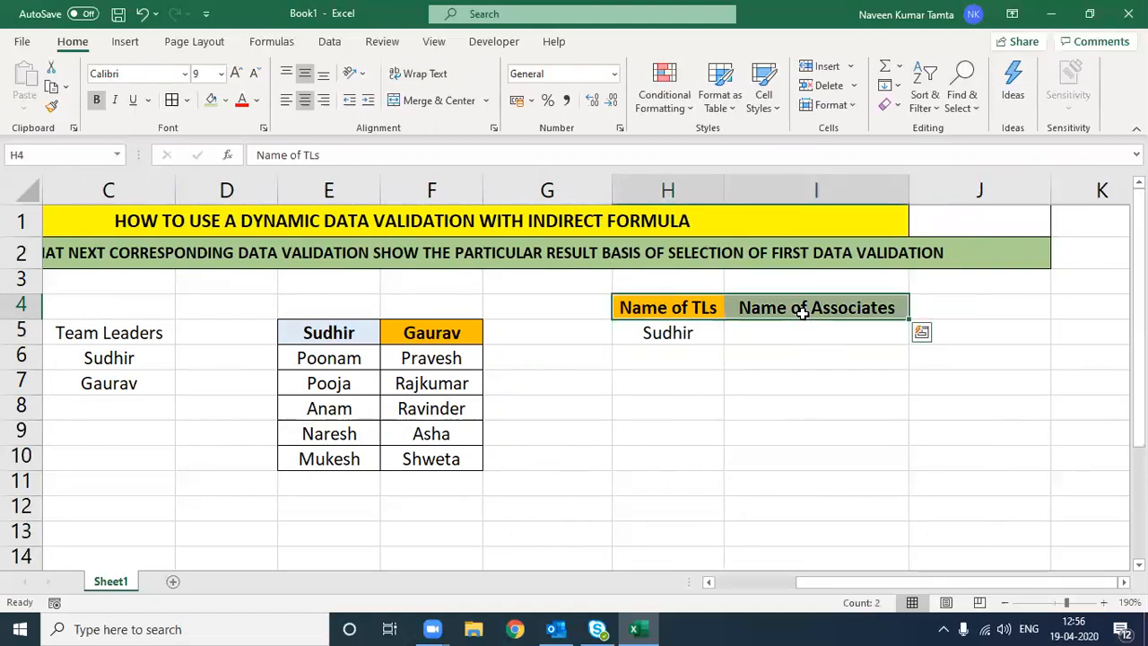
key("Down")
key("Up")
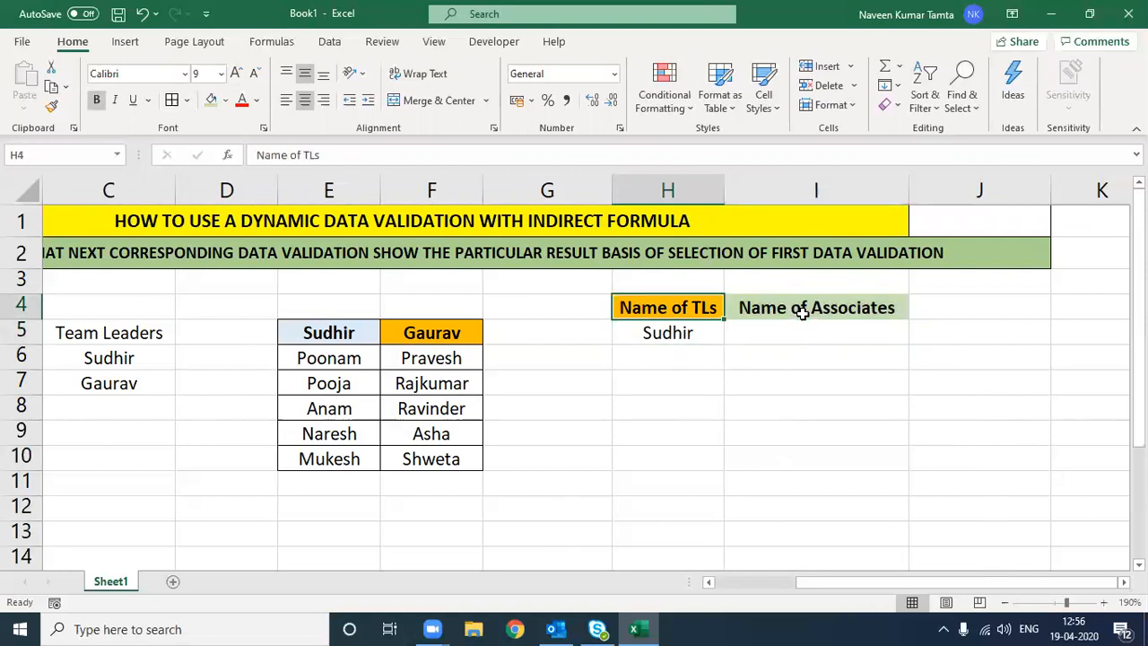
Step: Examine the first team leader's heading in E5 alongside the member list in E6:E10 and the selection in H5
left_click(348, 335)
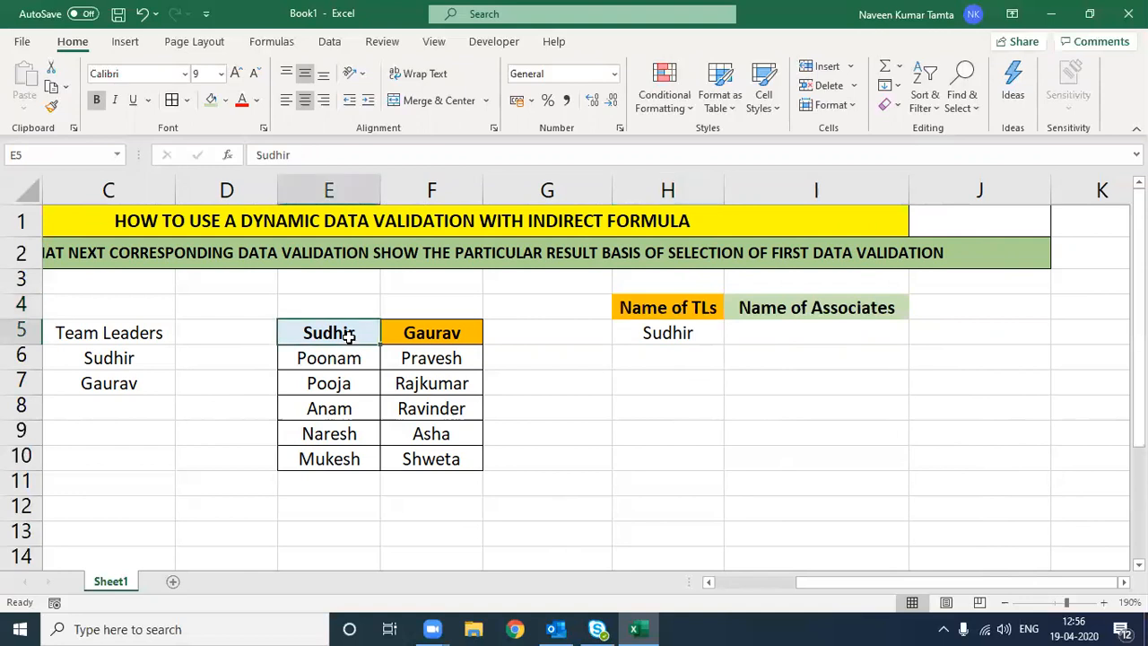
left_click_drag(334, 360, 334, 459)
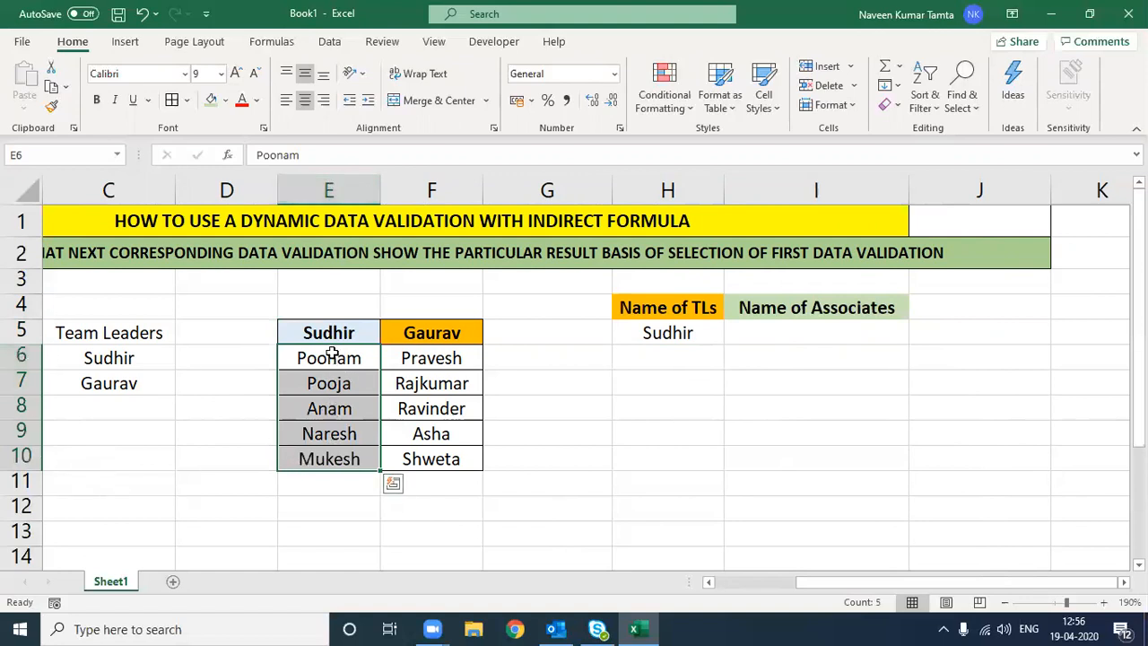
left_click(672, 330)
left_click(298, 359)
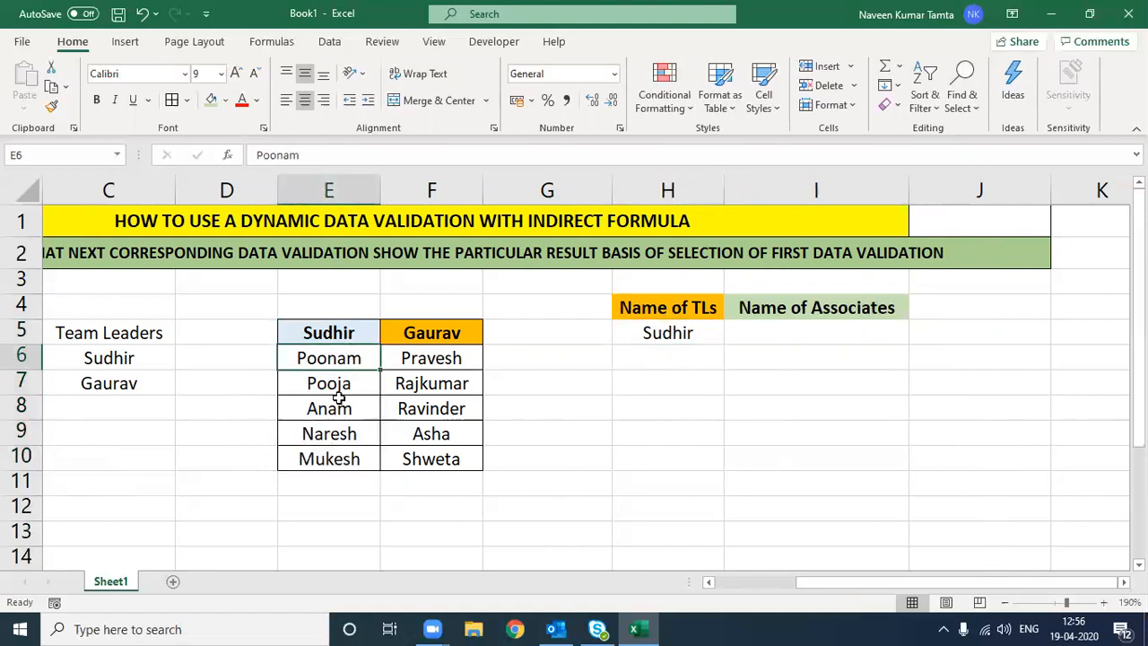
left_click(345, 332)
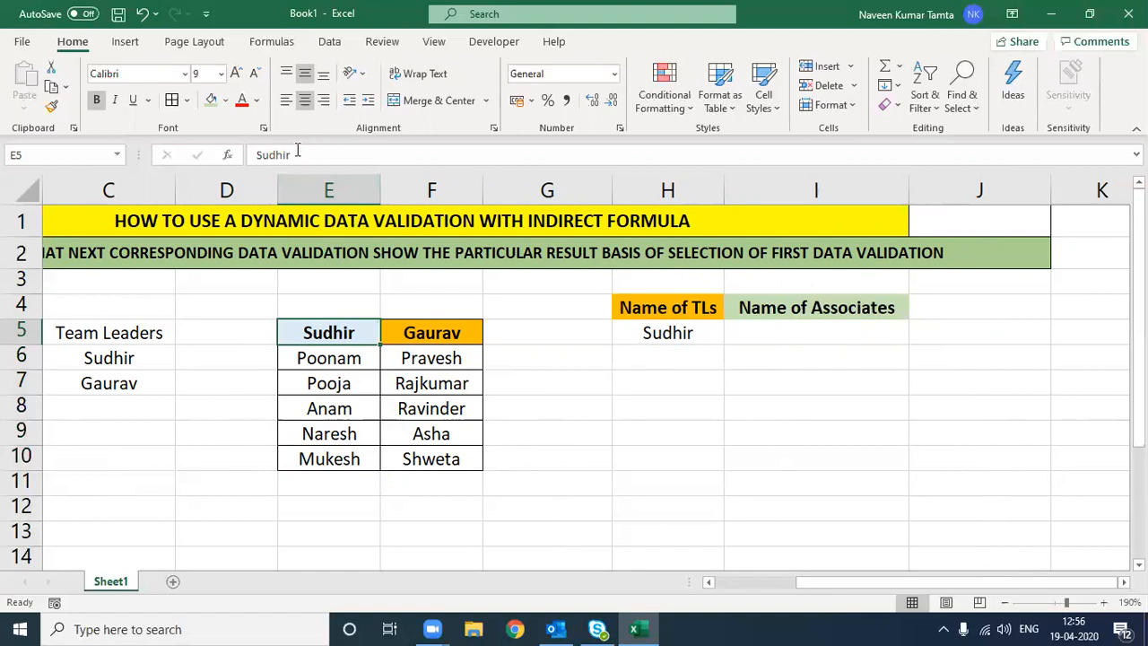
left_click_drag(298, 155, 255, 154)
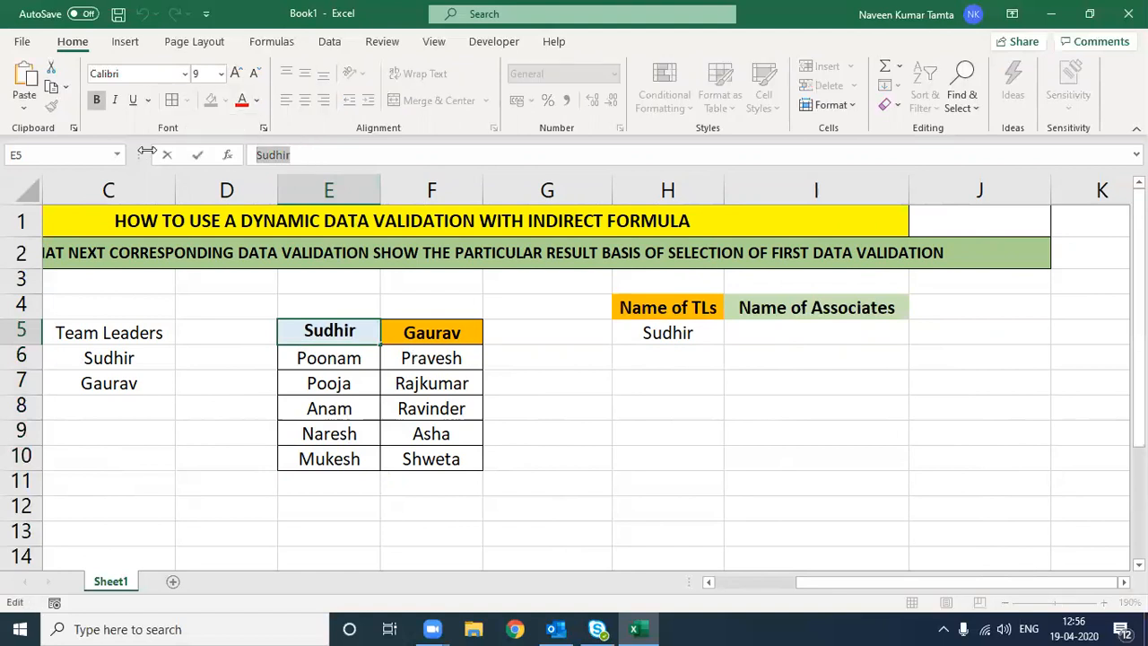
key("Escape")
Step: Define a named range for E6:E10 using the first team leader's name from E5, and reselect the range to check it
left_click(342, 359)
left_click_drag(342, 377, 344, 454)
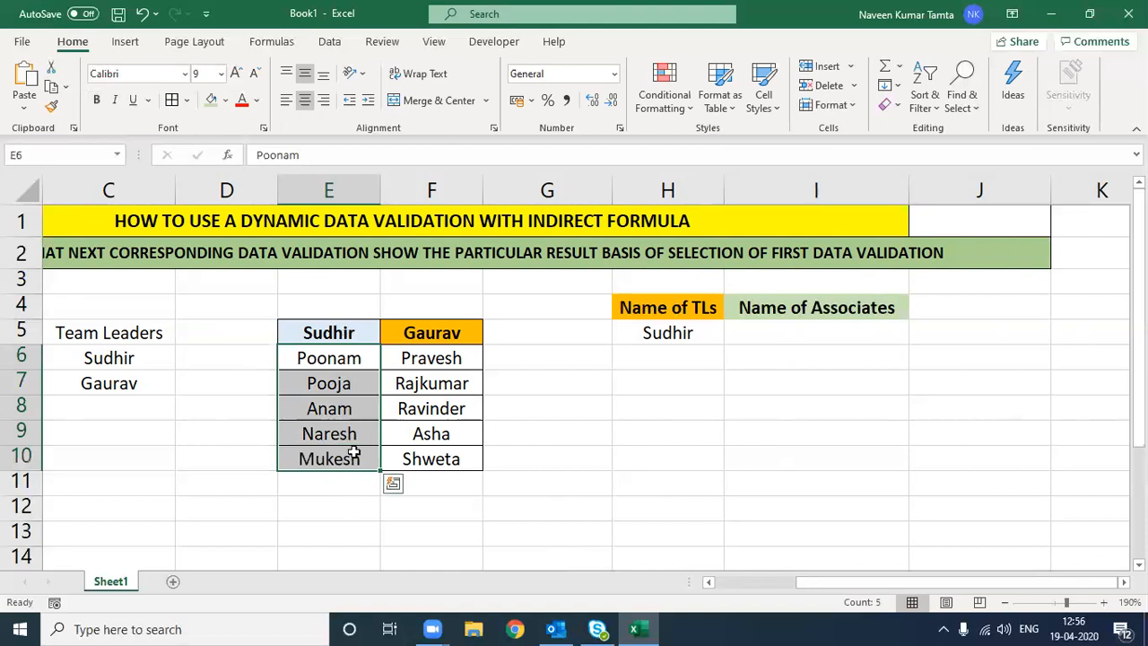
left_click(74, 156)
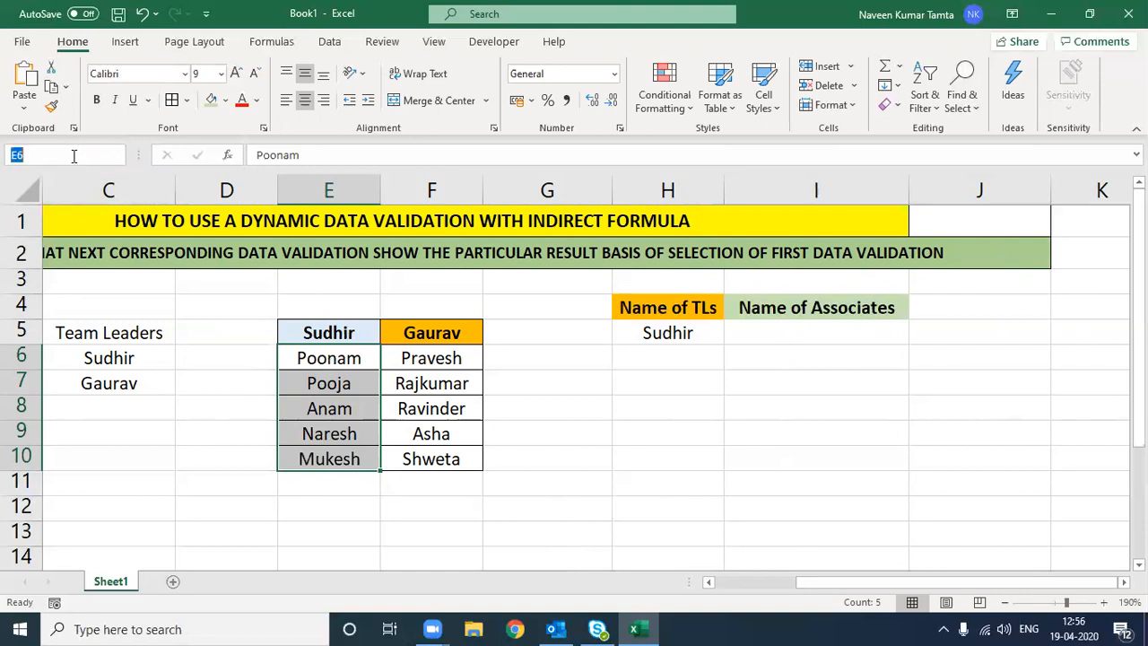
type("Sudhir")
key("Return")
key("shift+BackSpace")
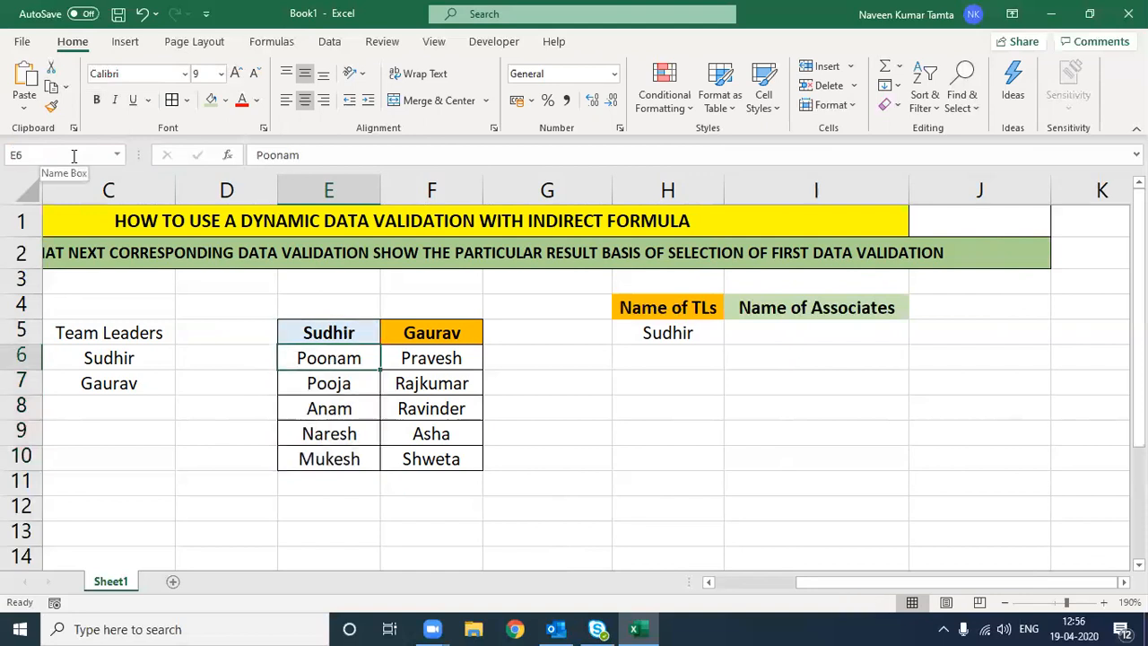
key("ctrl+shift+Down")
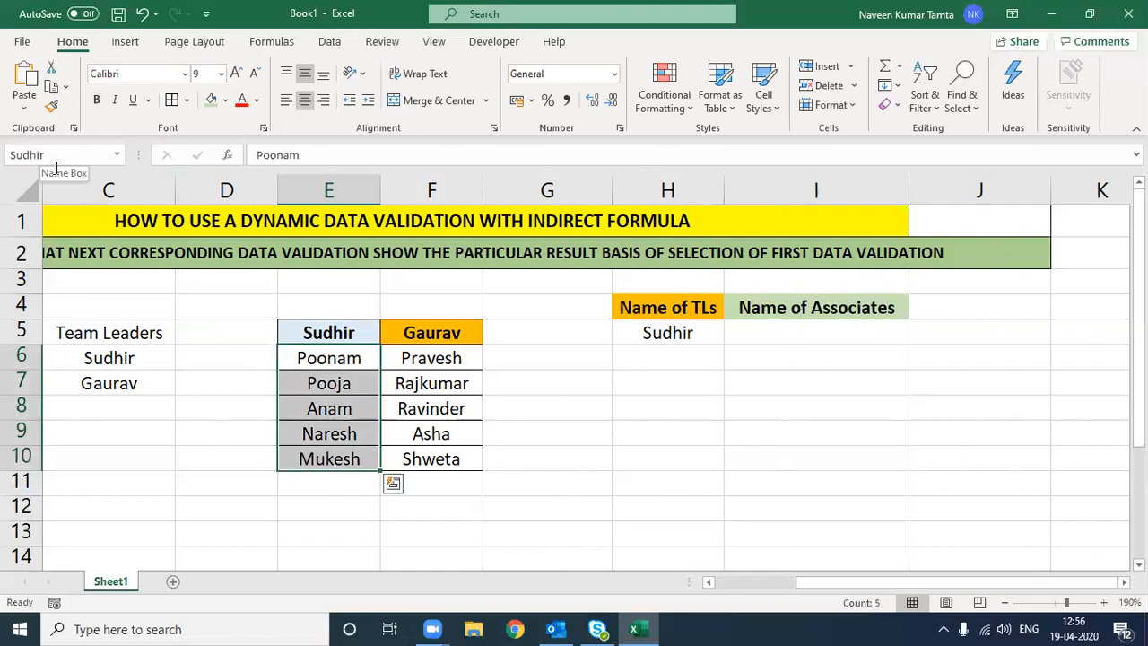
Step: Define a named range for F6:F10 using the second team leader's name from the heading in F5
left_click(426, 331)
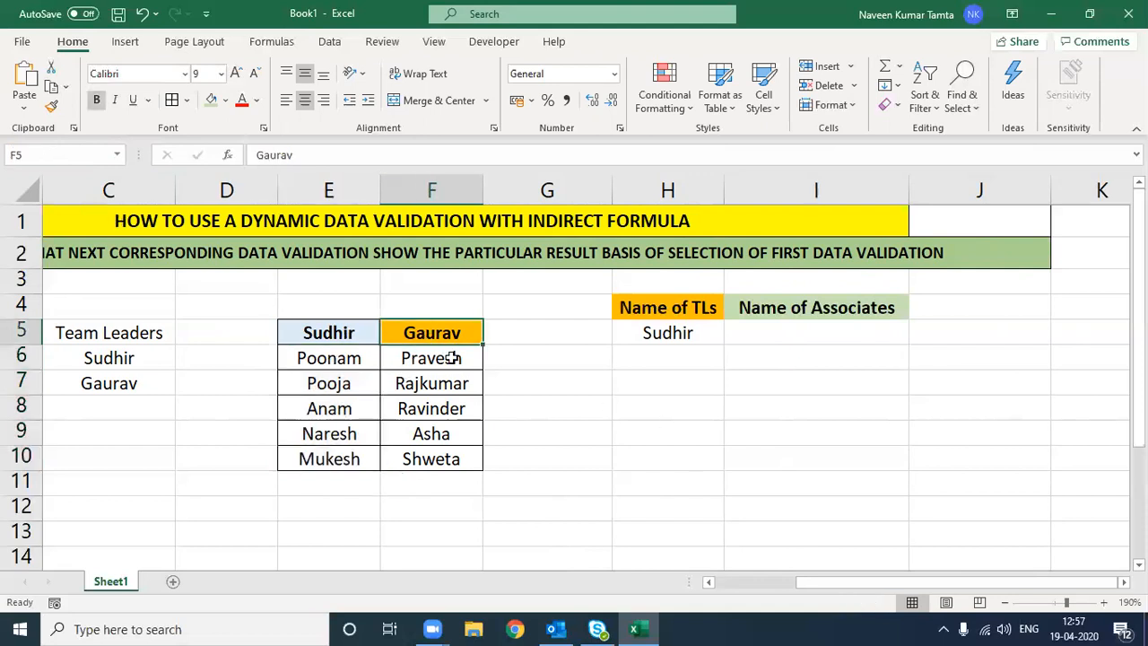
key("F2")
key("shift+Home")
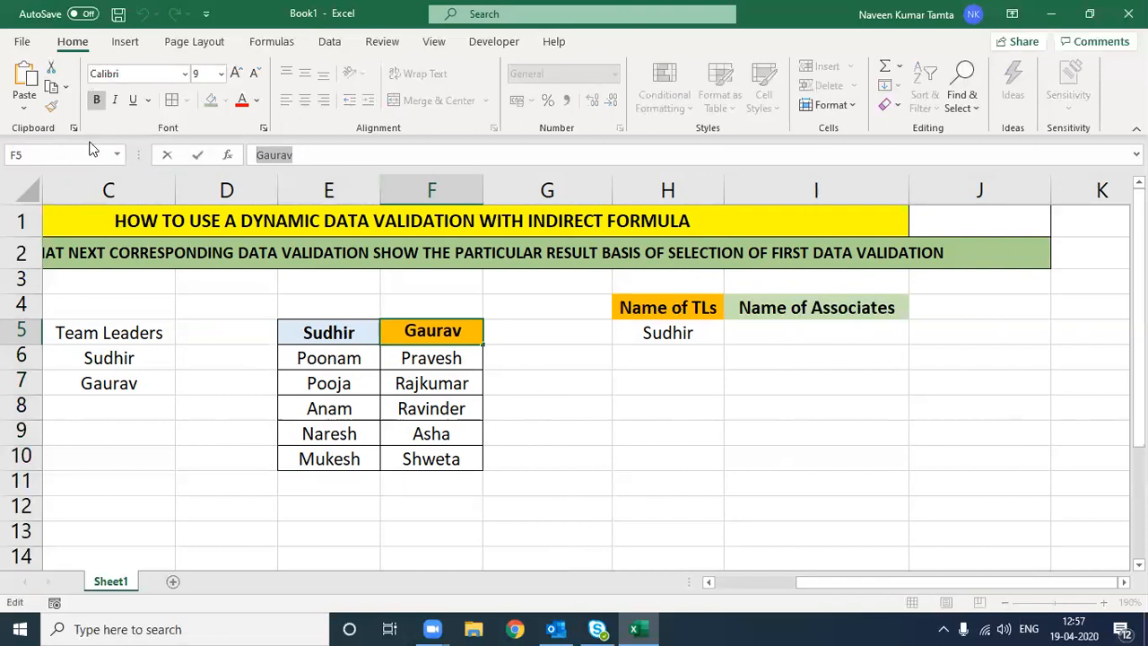
key("Escape")
left_click_drag(448, 358, 438, 454)
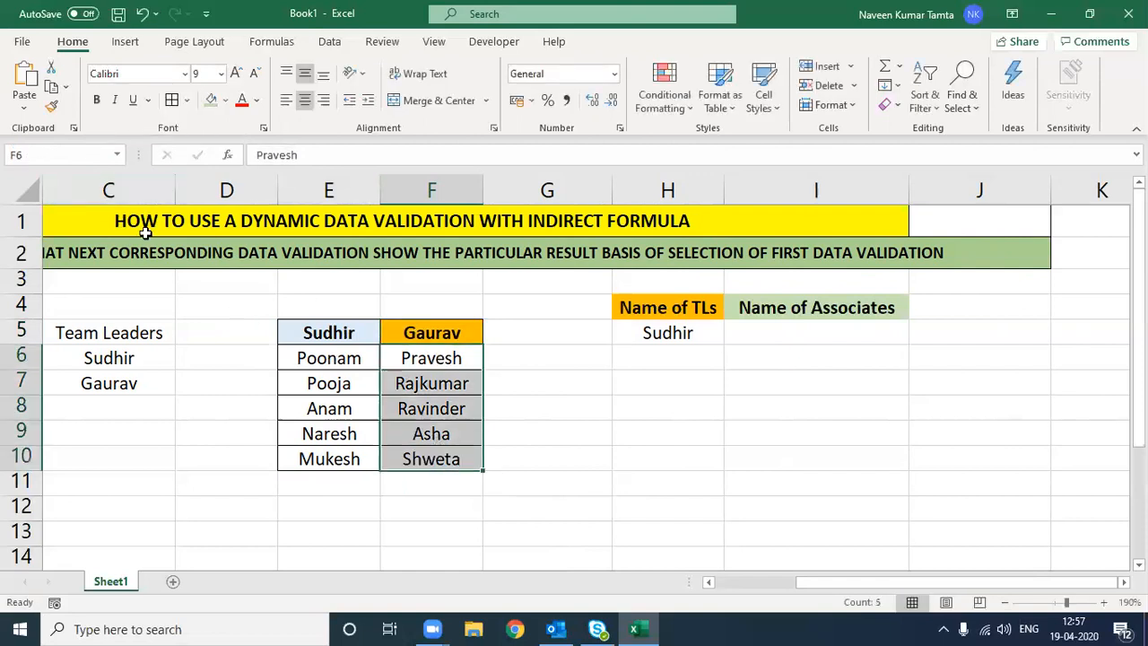
left_click(68, 157)
type("Gaurav")
key("Return")
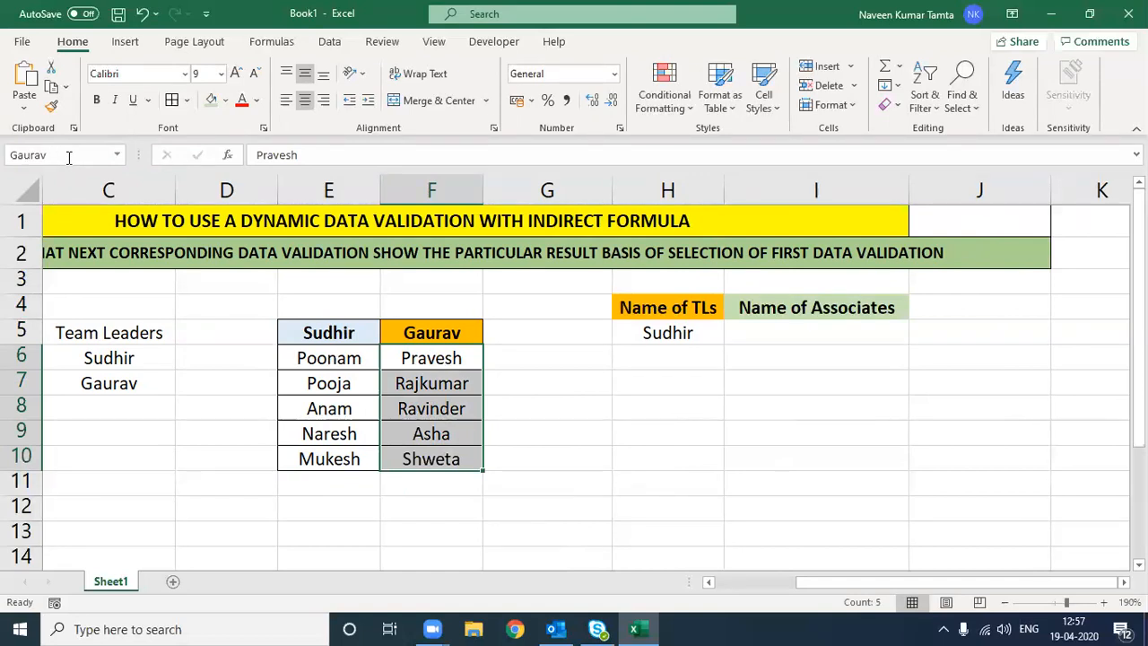
Step: Review the cell references of both defined names in the Name Manager and close it
left_click(306, 332)
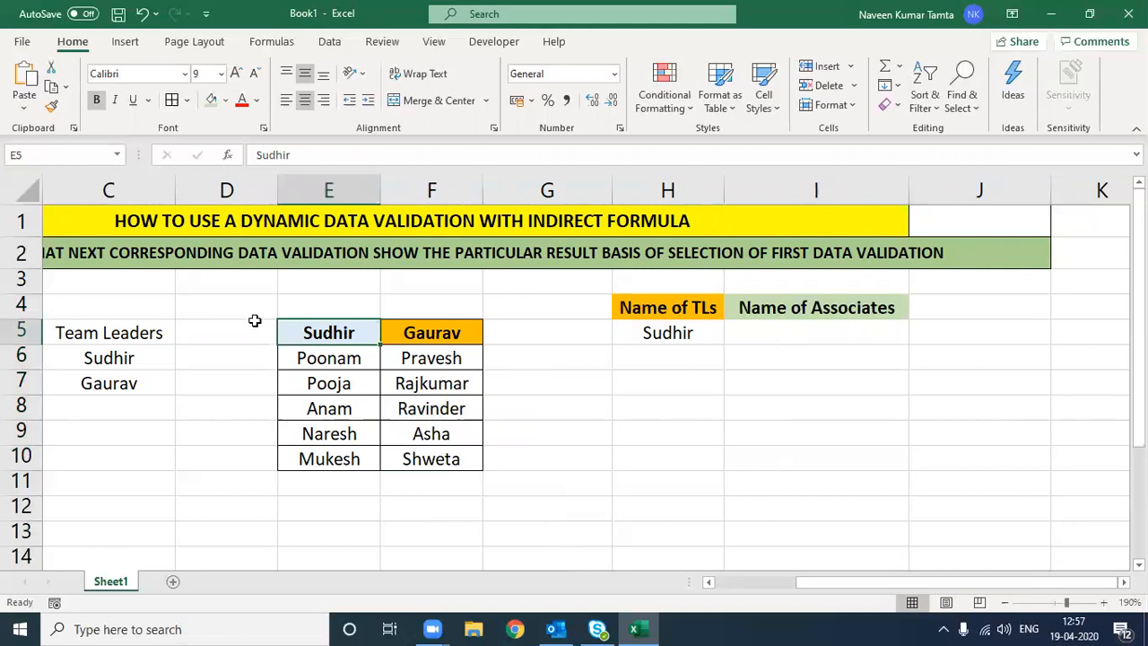
left_click(260, 42)
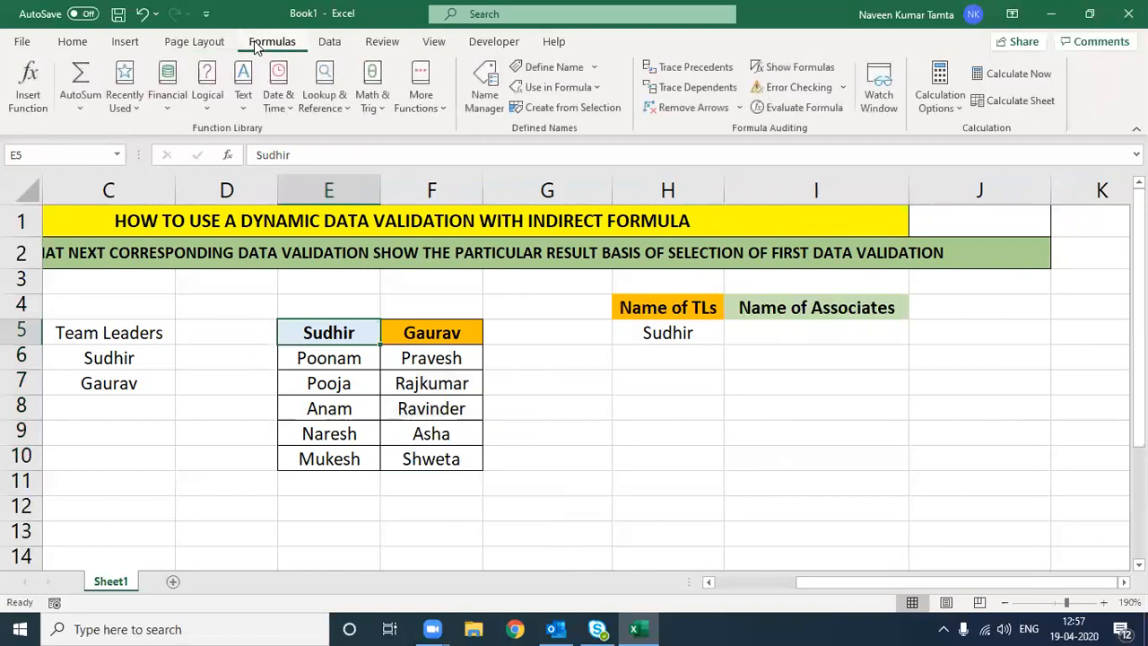
left_click(482, 82)
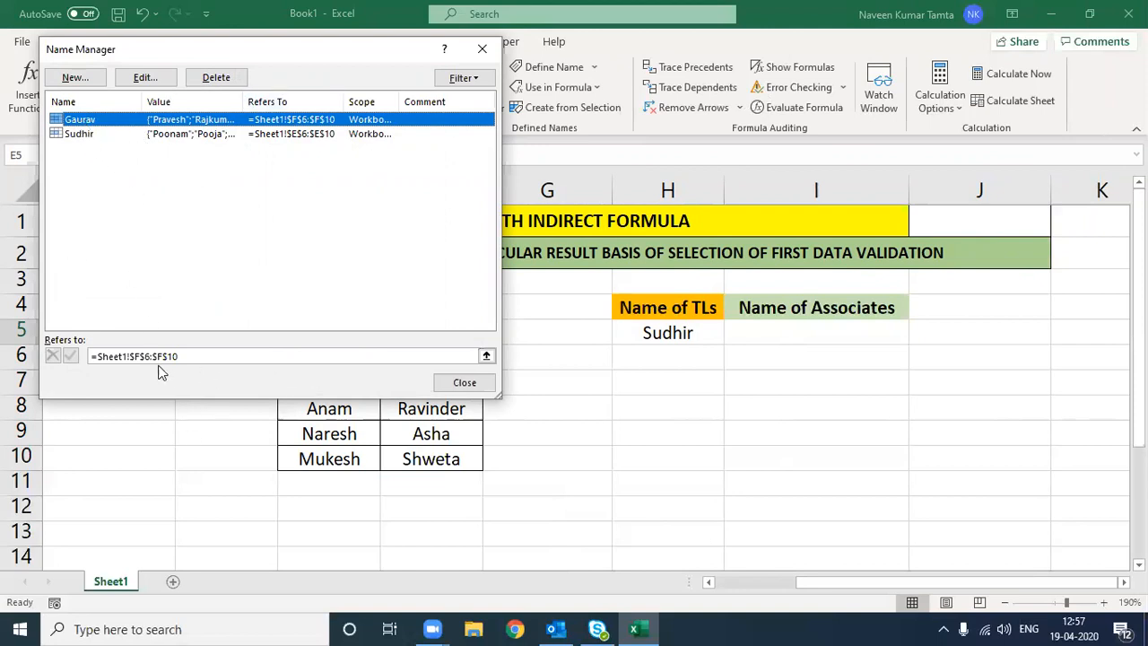
left_click(89, 135)
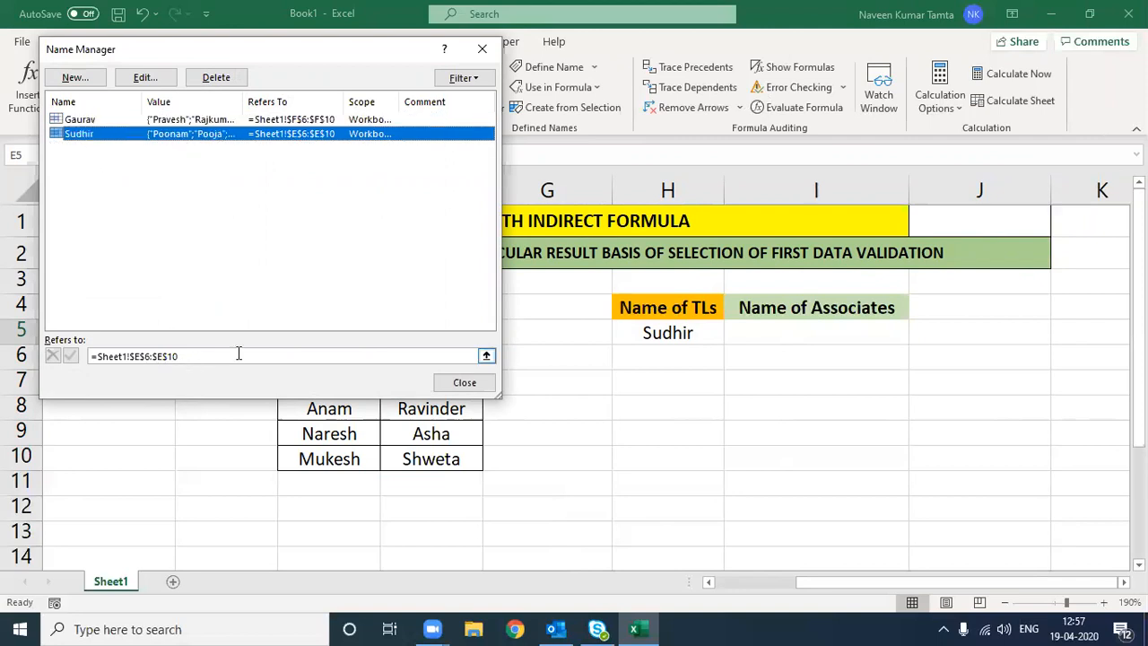
left_click(483, 51)
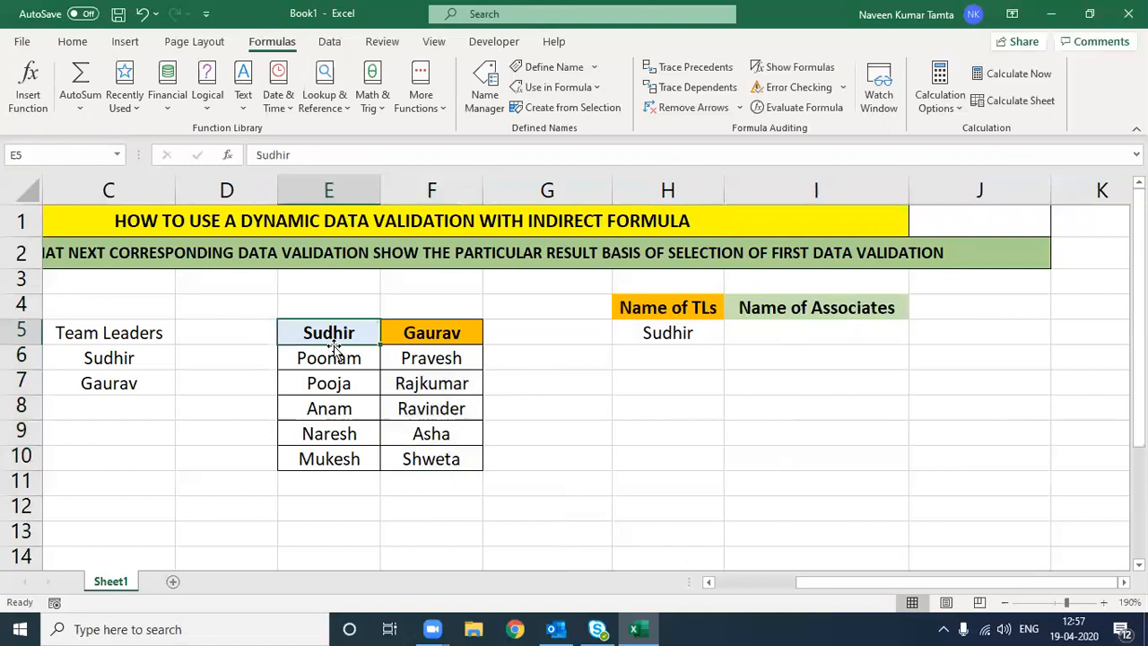
Step: Compare the team leader headings in E5:F5 with the member ranges below them in E6:E10 and F6:F10
left_click(423, 330)
left_click(337, 334)
left_click(422, 335)
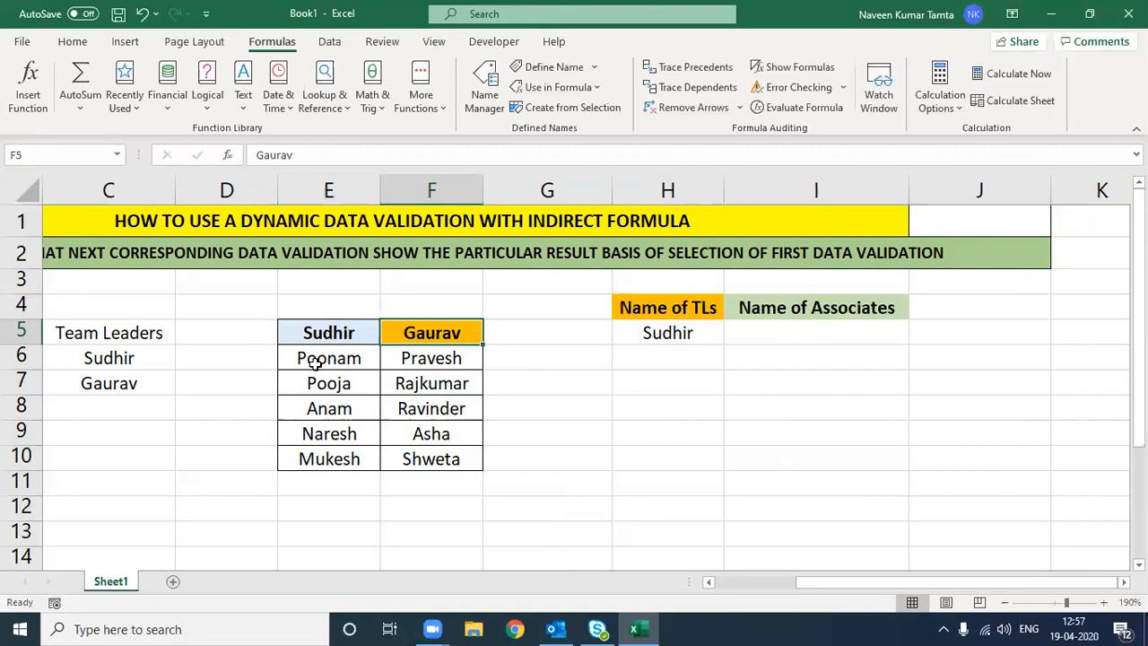
left_click_drag(317, 358, 327, 445)
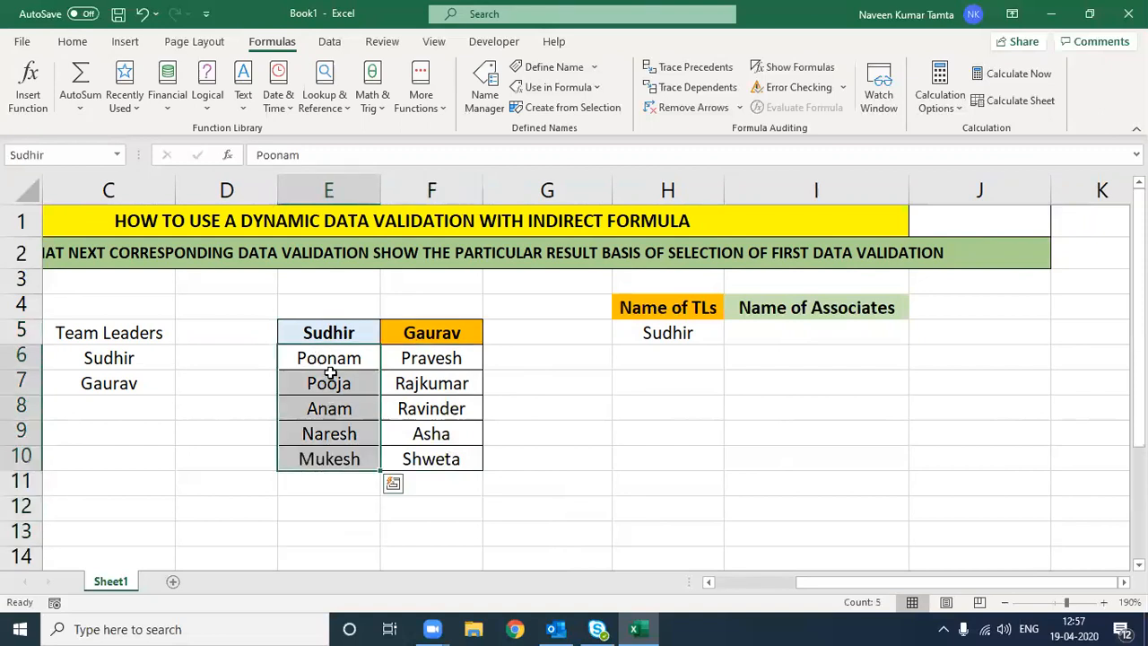
left_click_drag(401, 359, 439, 531)
left_click(446, 359)
left_click_drag(348, 352, 347, 531)
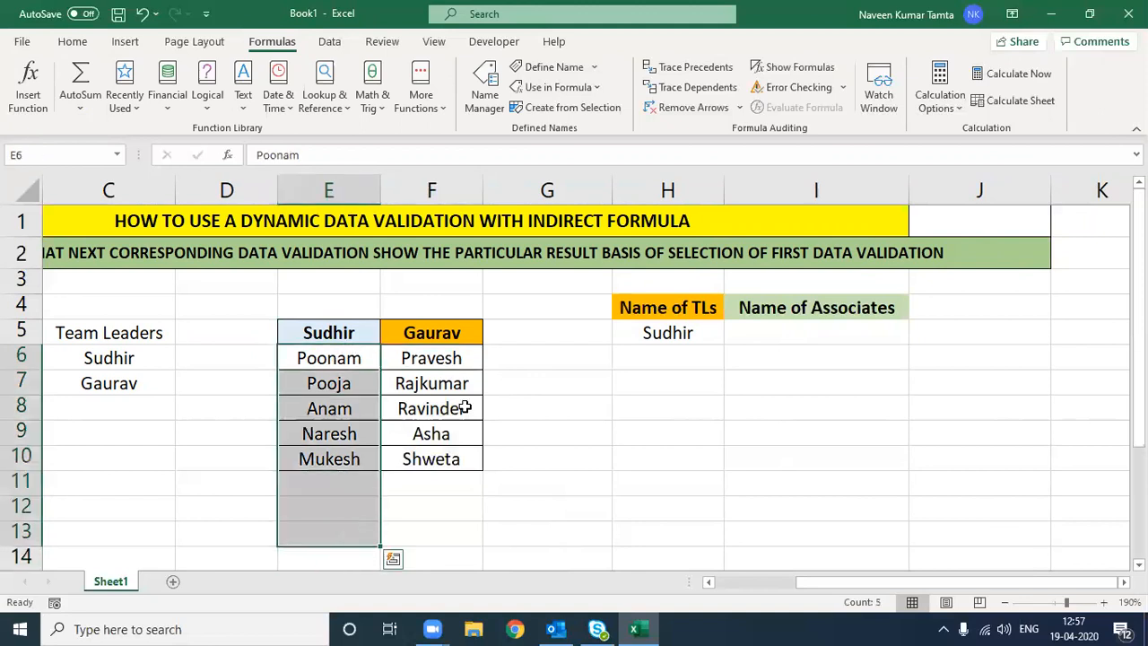
left_click_drag(445, 362, 442, 462)
left_click_drag(449, 522, 451, 526)
left_click_drag(346, 359, 436, 448)
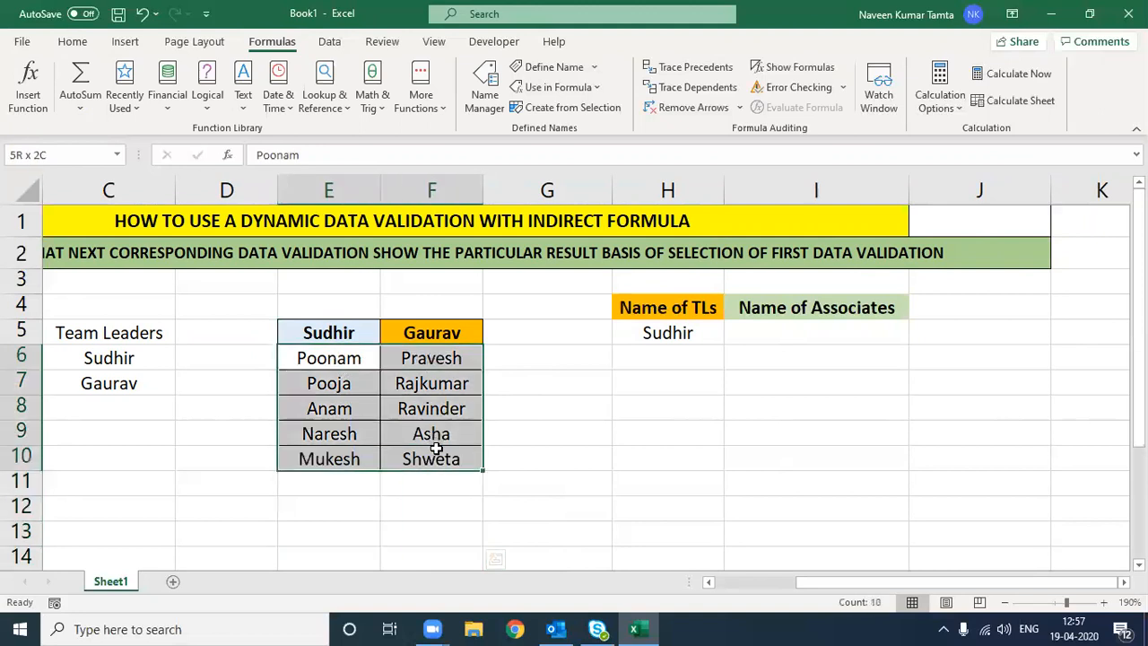
left_click(331, 327)
left_click_drag(330, 327, 414, 458)
left_click_drag(346, 337, 427, 334)
left_click_drag(344, 362, 325, 462)
left_click_drag(440, 361, 451, 462)
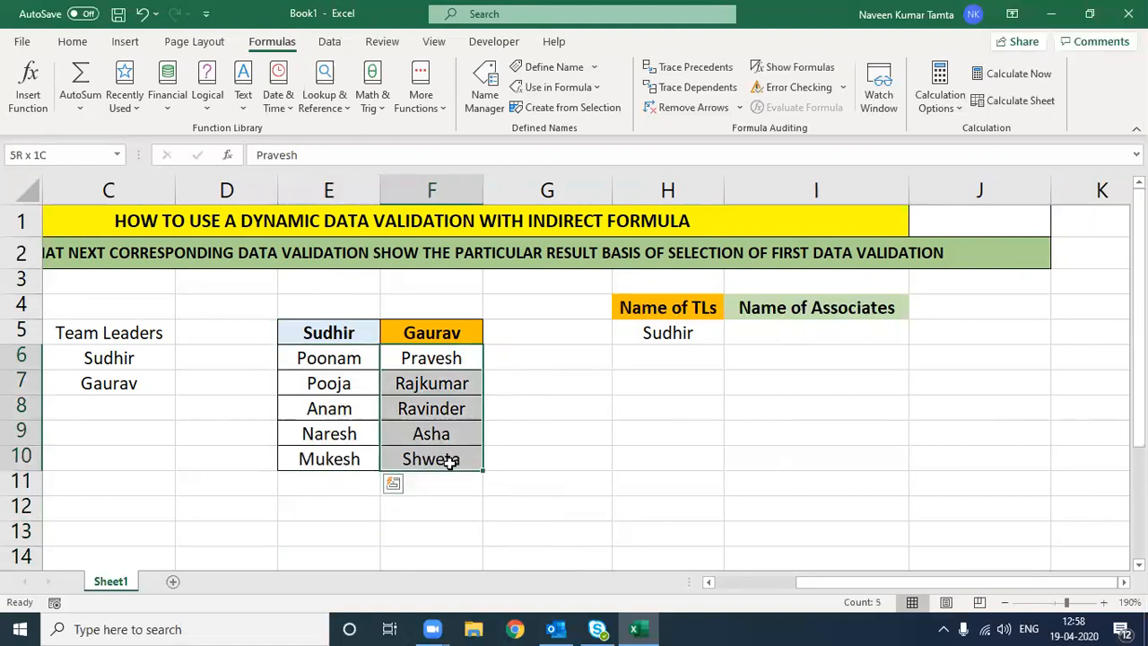
left_click(336, 336)
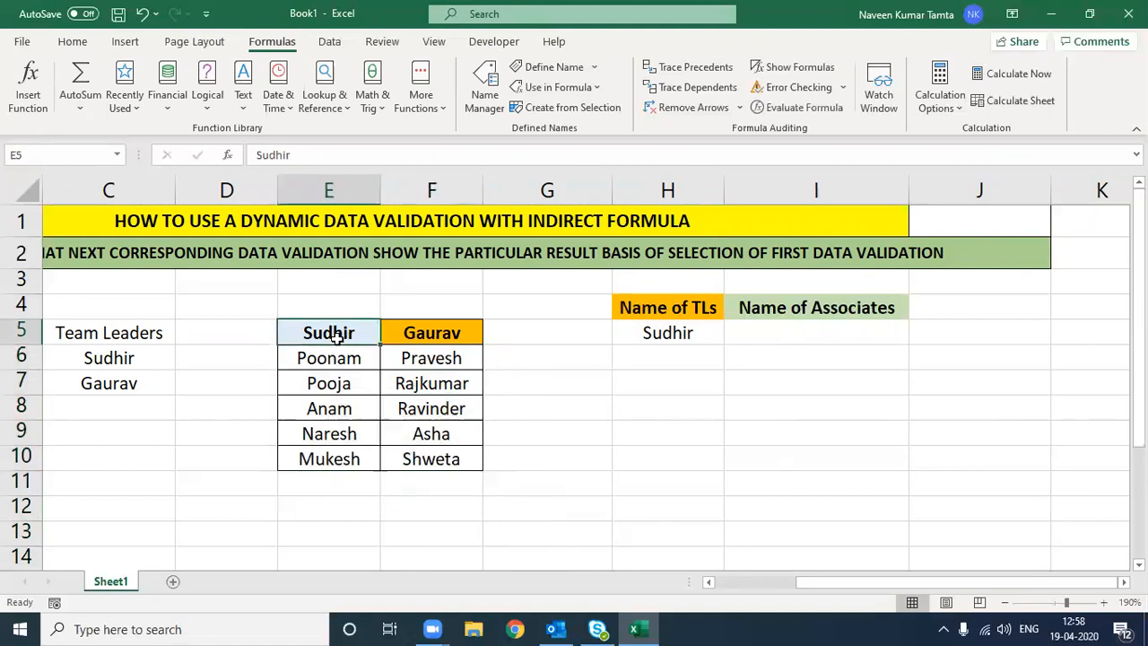
left_click_drag(358, 358, 456, 456)
left_click(430, 331)
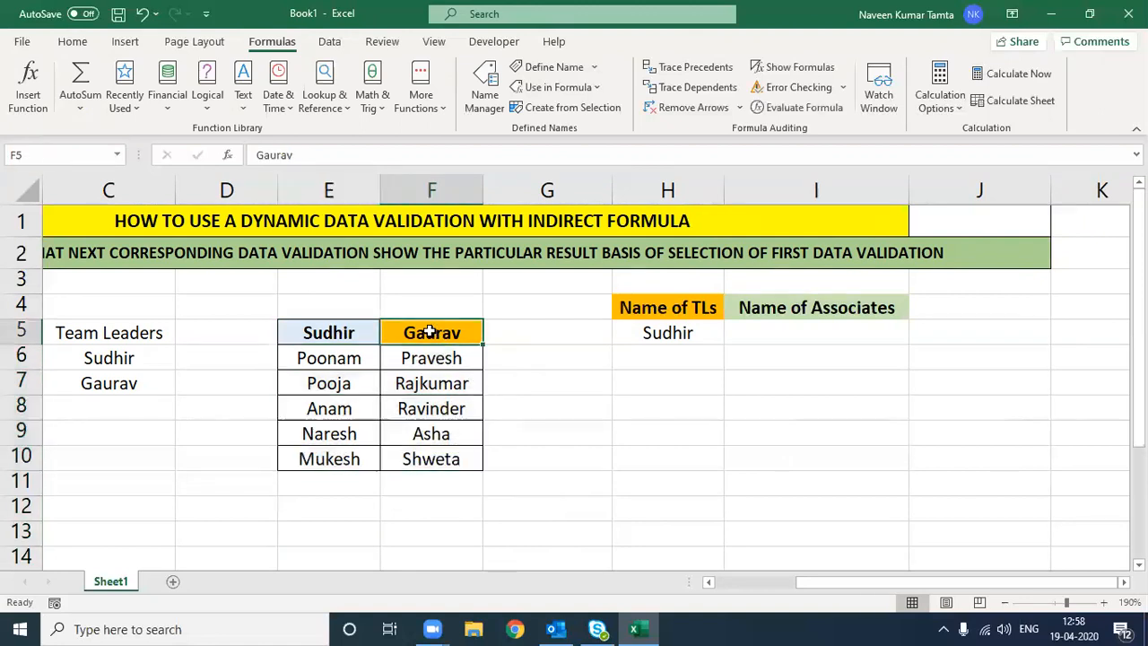
left_click(292, 334)
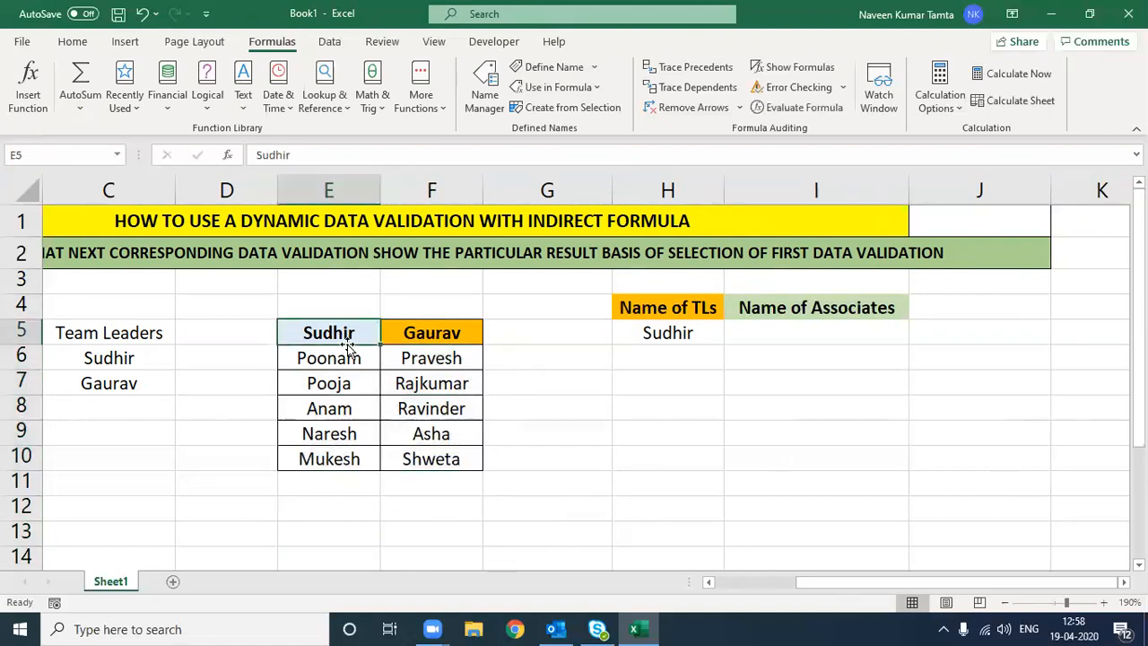
Step: Enter the note "Short Cut key for Data Validation is ALT + DL" in D13 and make it bold
left_click(784, 333)
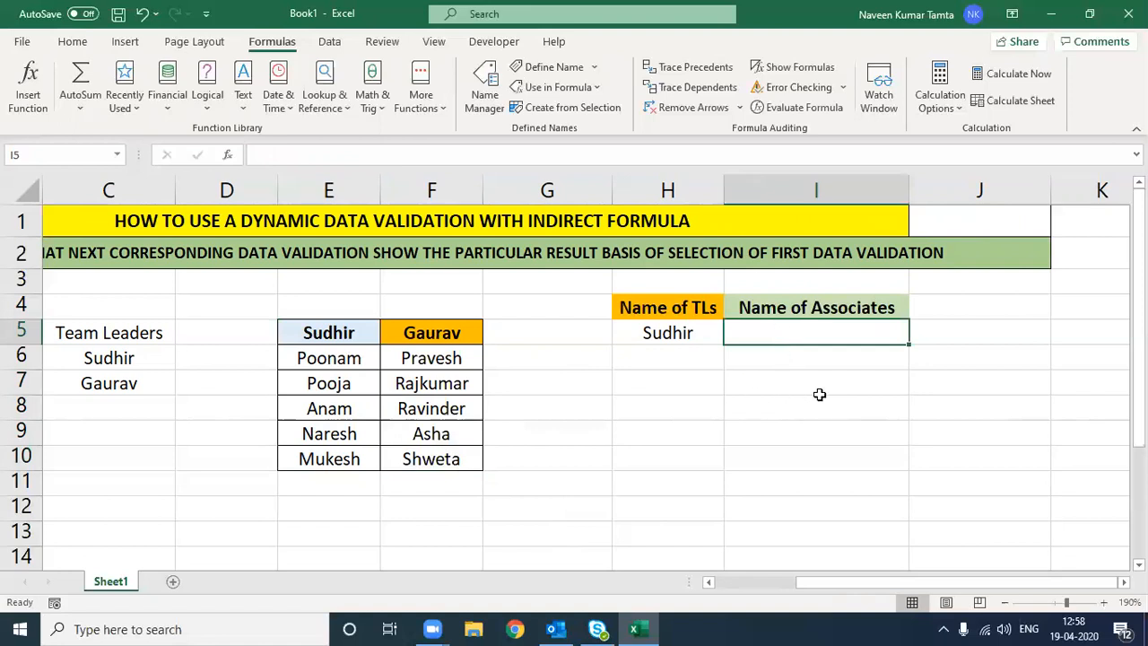
left_click(328, 42)
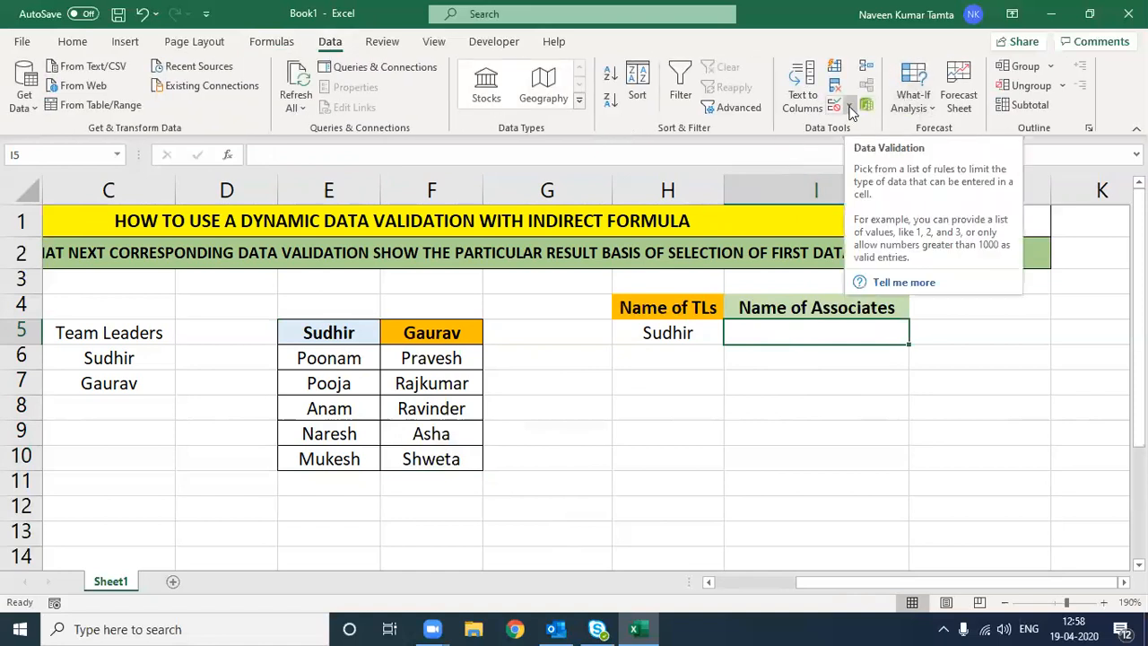
left_click(177, 535)
type("Short Cut ke")
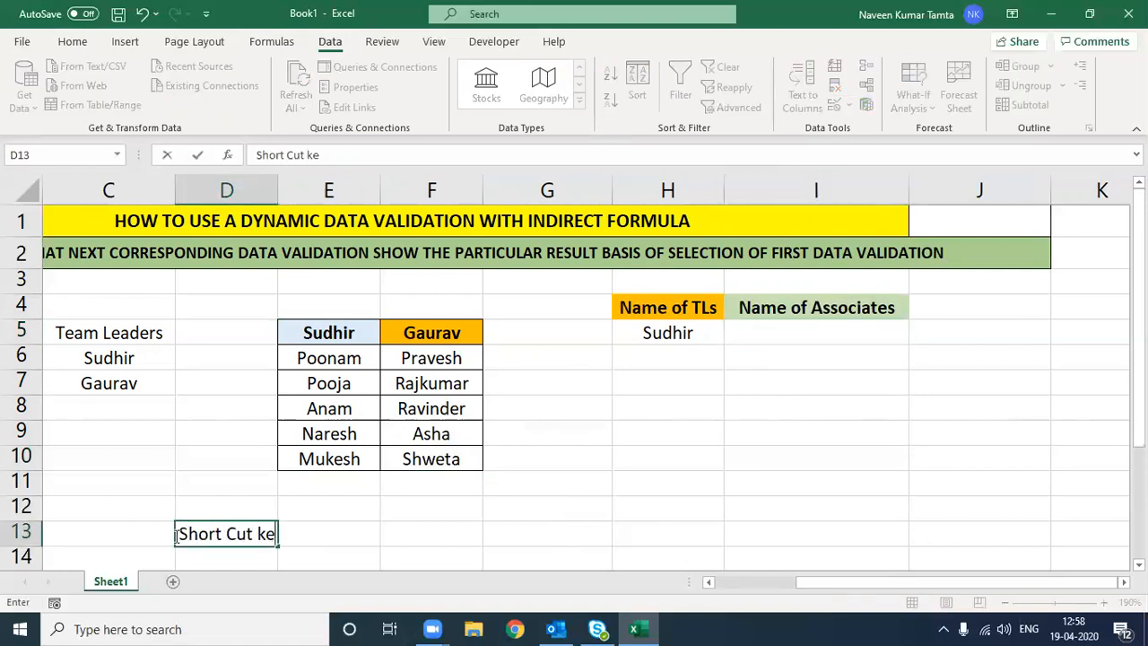
type("y for Data Validation is ALT ")
type("DL")
key("BackSpace")
key("BackSpace")
key("BackSpace")
type("+ DL")
key("Return")
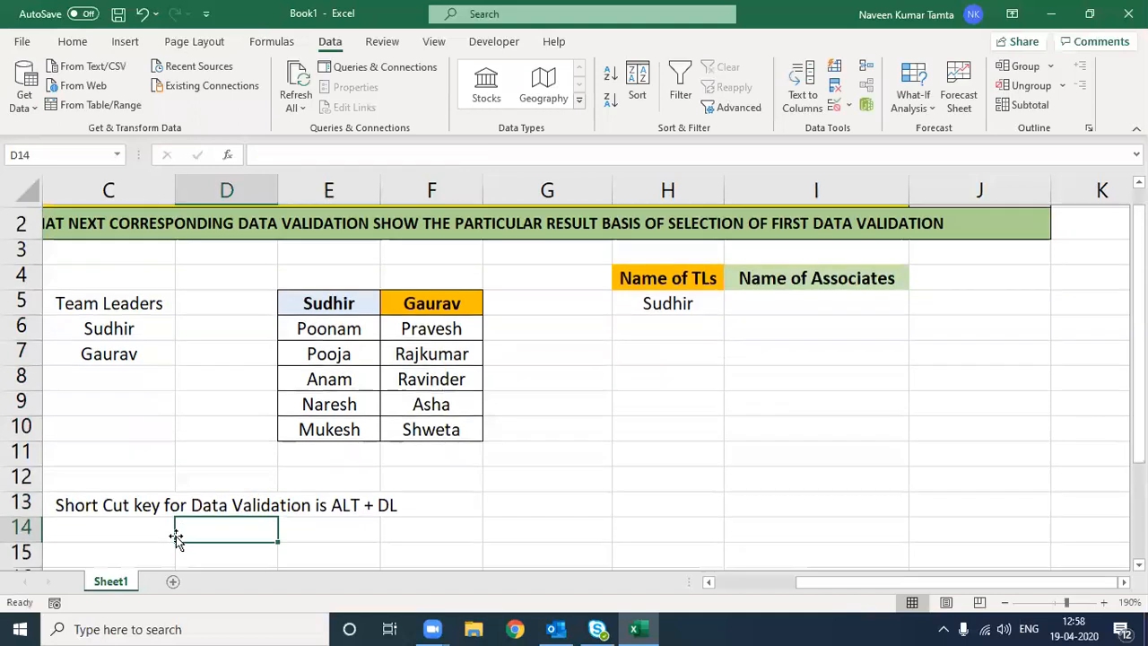
key("Up")
key("ctrl+b")
key("Left")
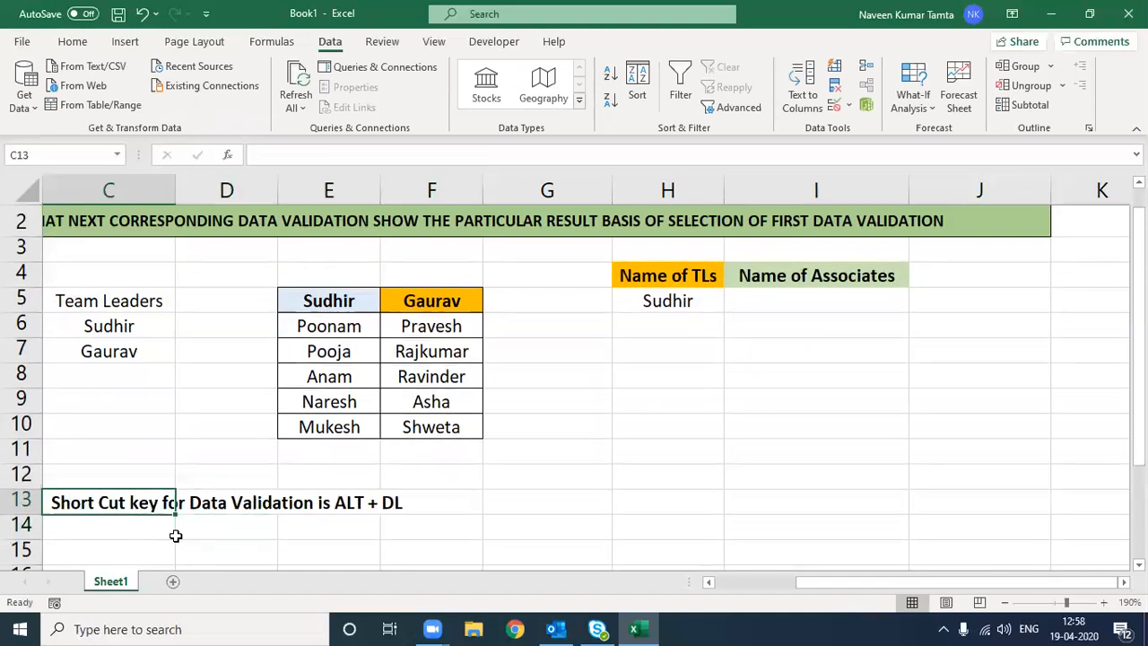
key("Right")
key("Right")
key("Right")
key("Right")
key("Right")
key("Right")
key("Right")
key("Right")
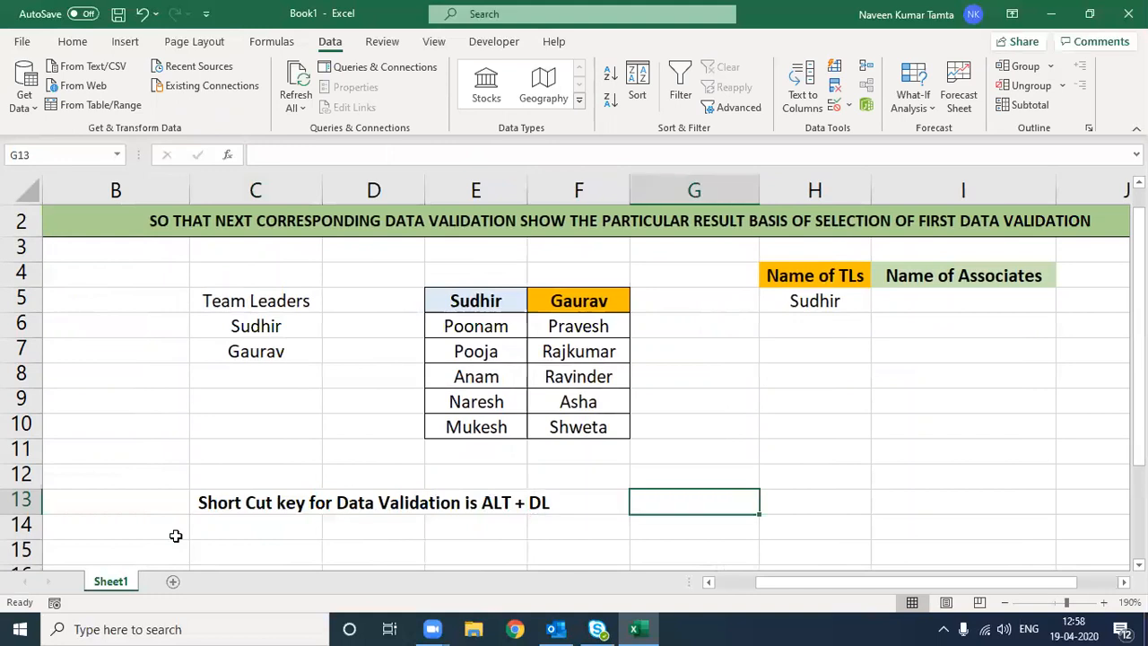
key("Left")
key("Left")
key("Left")
key("Left")
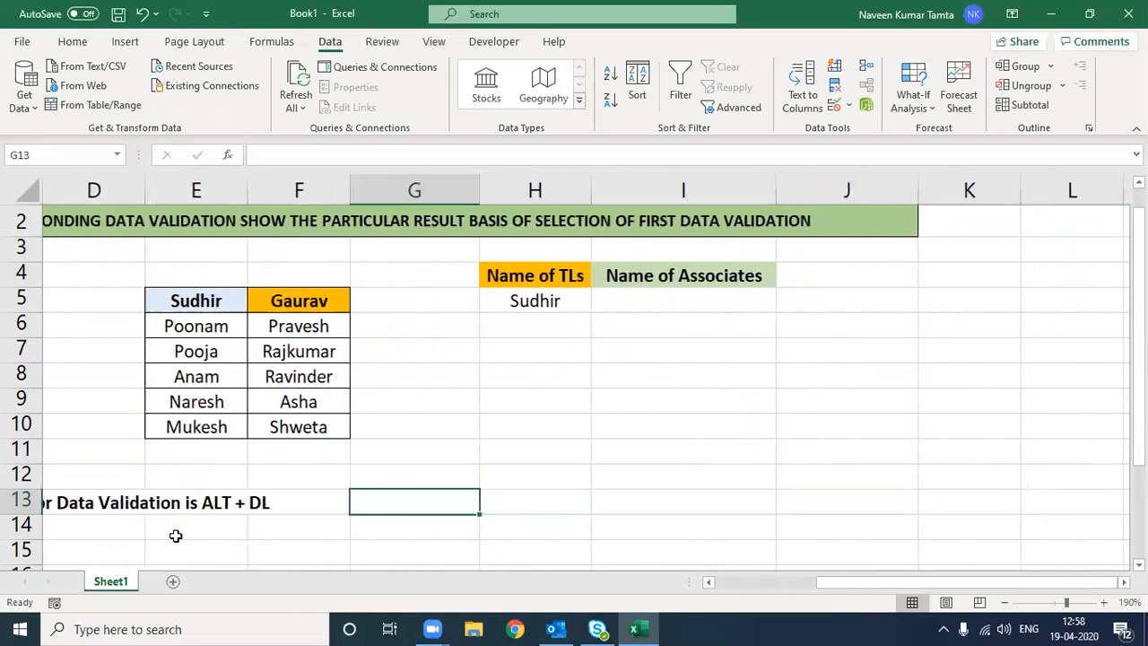
key("Home")
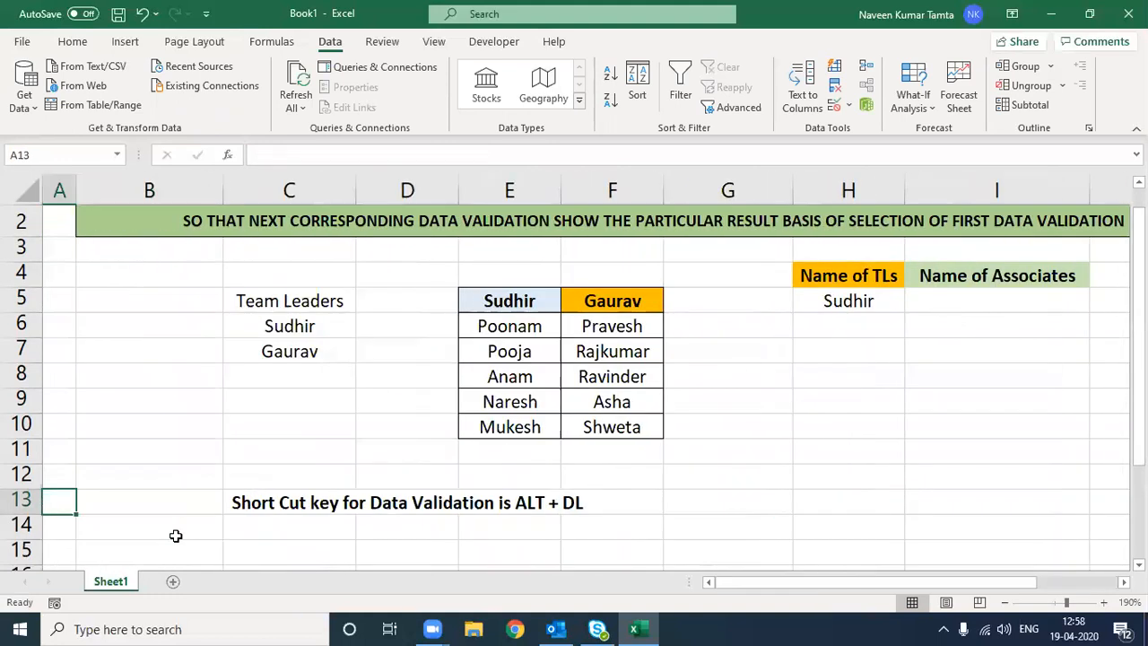
Step: Add a List data validation to I5 under Name of Associates with the source =INDIRECT($H$5)
left_click(939, 301)
key("alt+d+l")
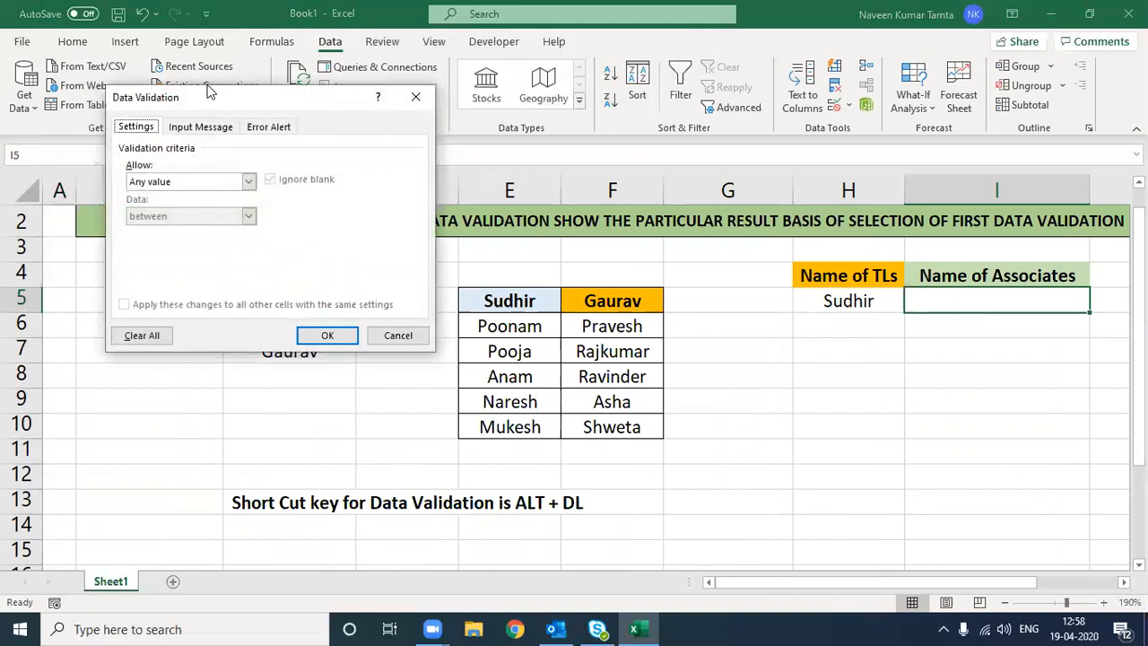
left_click(150, 183)
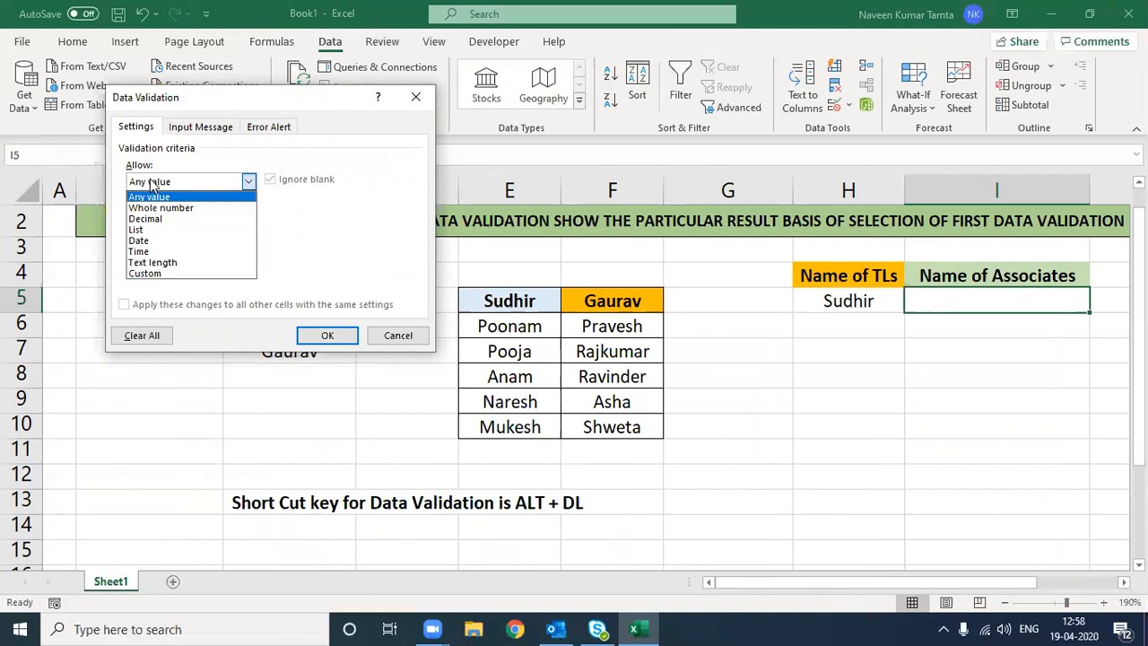
left_click(140, 229)
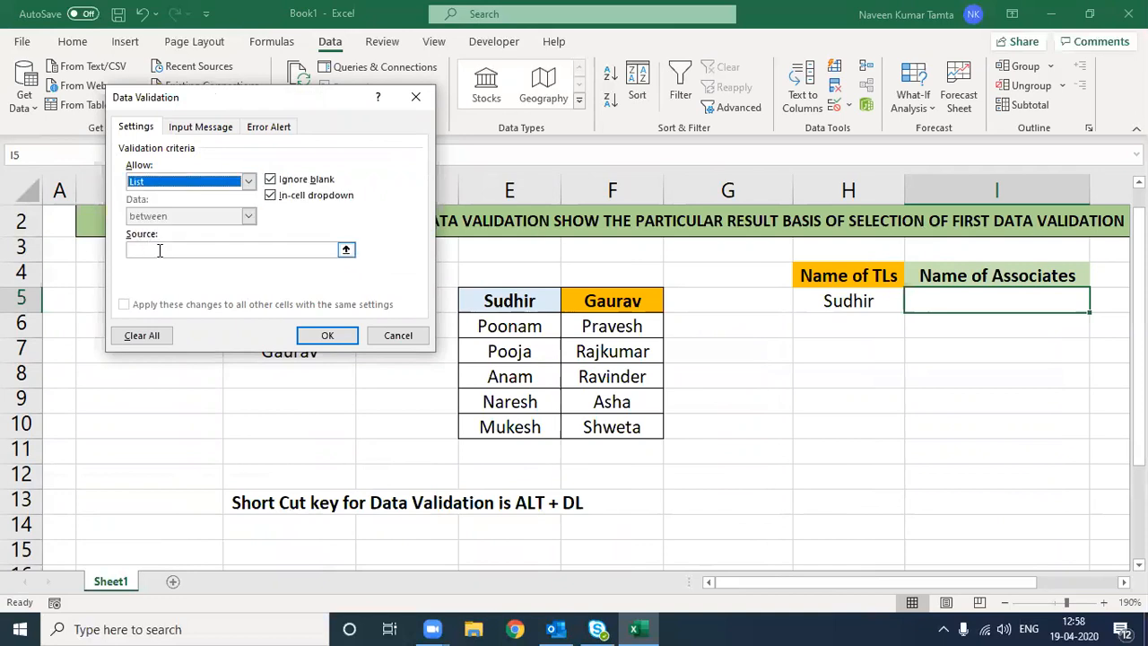
left_click(159, 250)
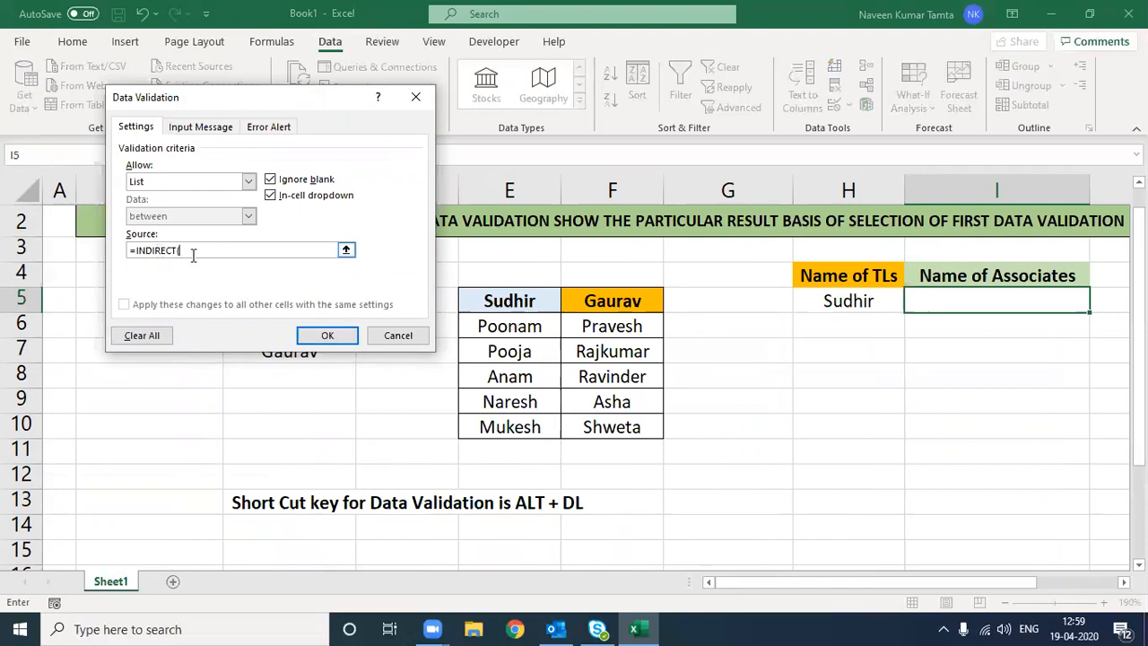
left_click(853, 301)
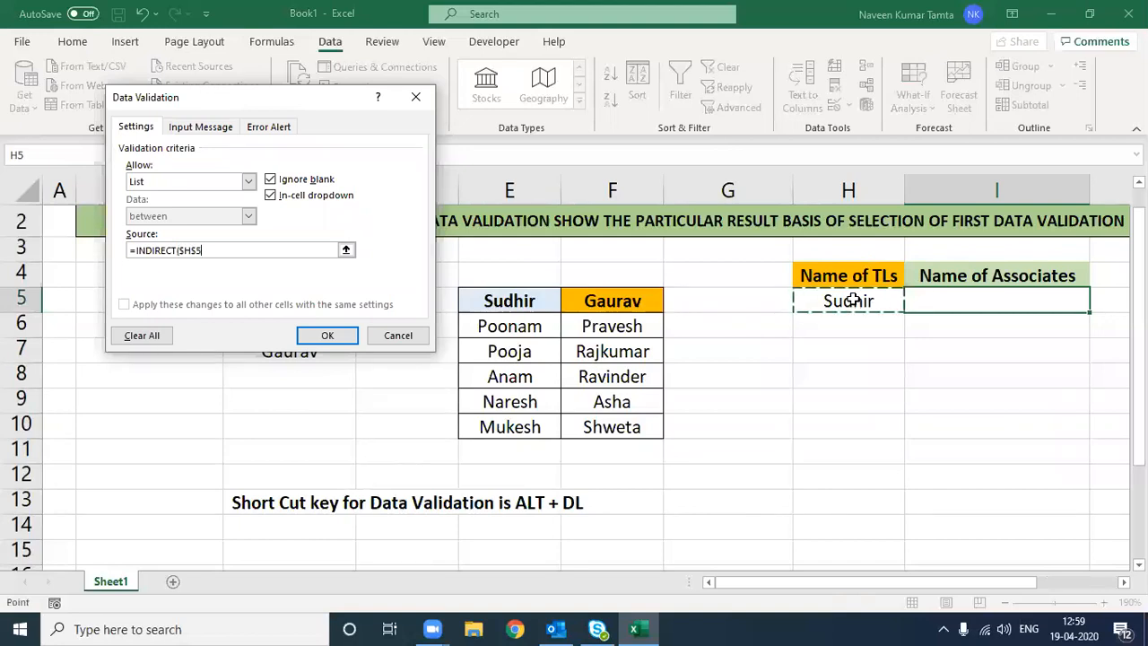
type(")")
left_click(328, 335)
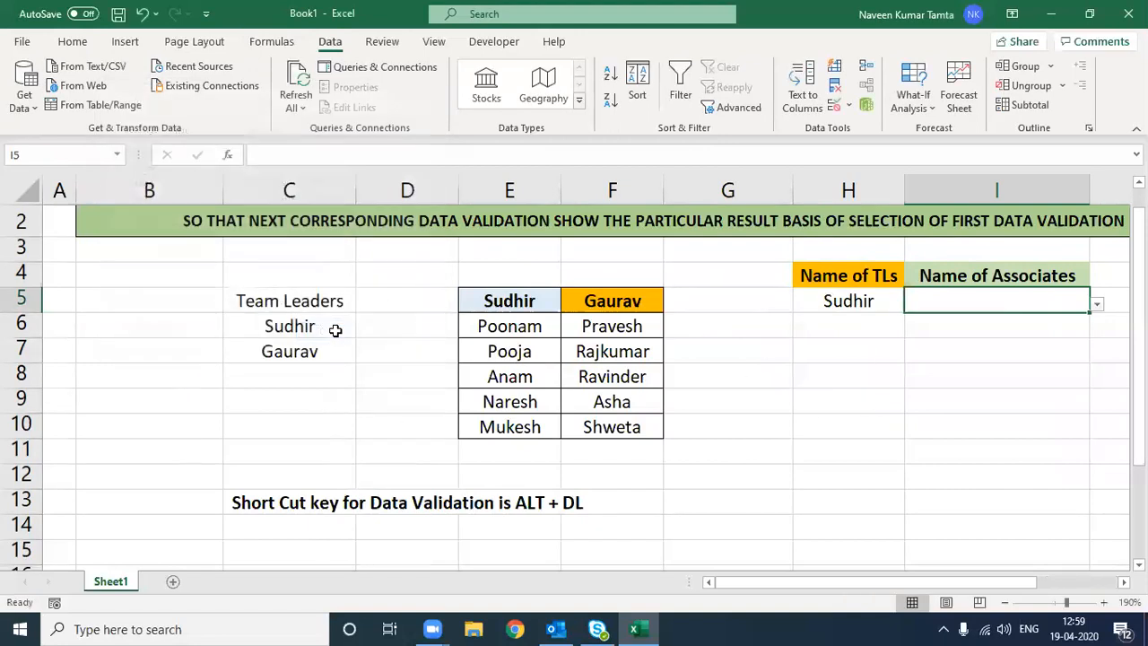
Step: Check the names offered by the drop-down in I5 and choose the first associate
left_click(1097, 305)
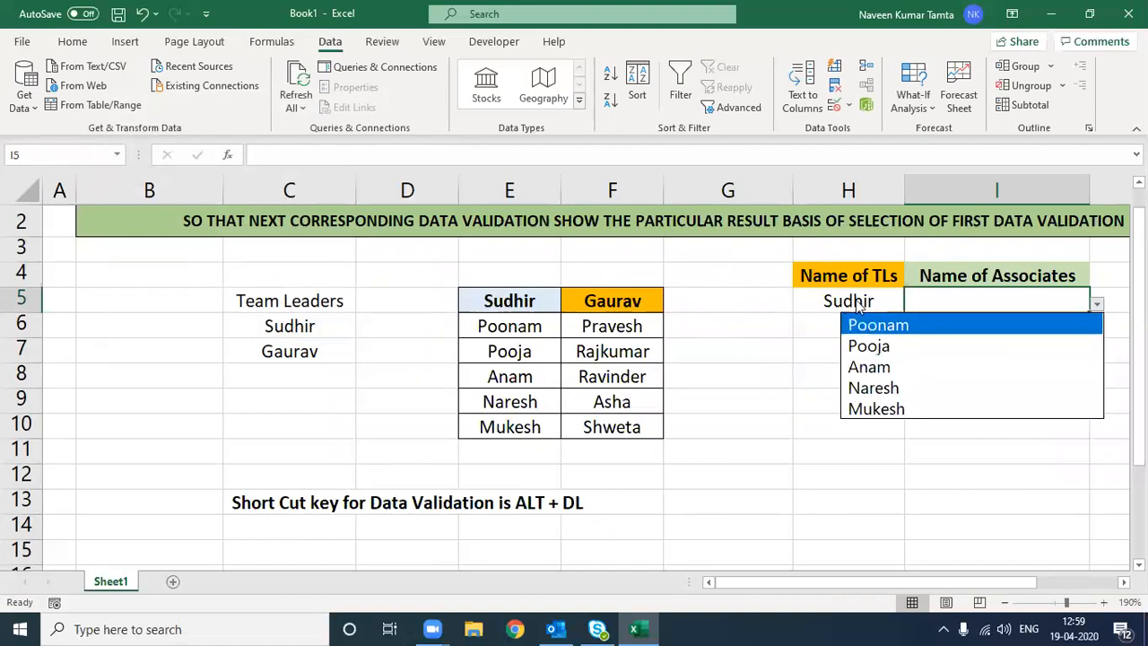
key("Escape")
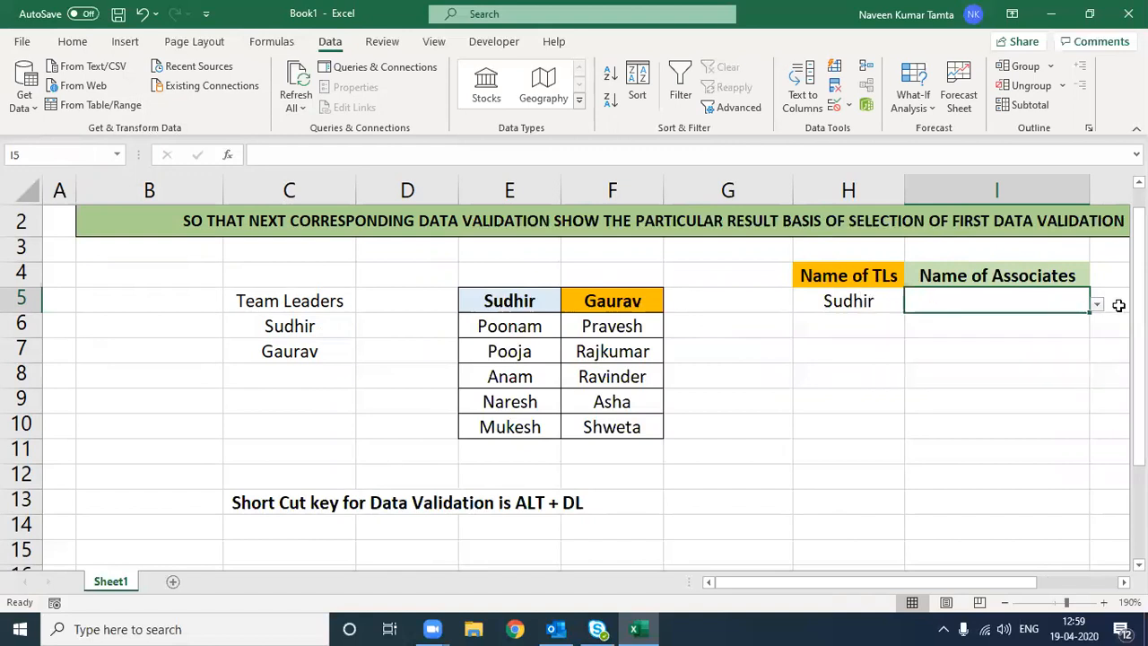
left_click(1096, 304)
left_click(942, 328)
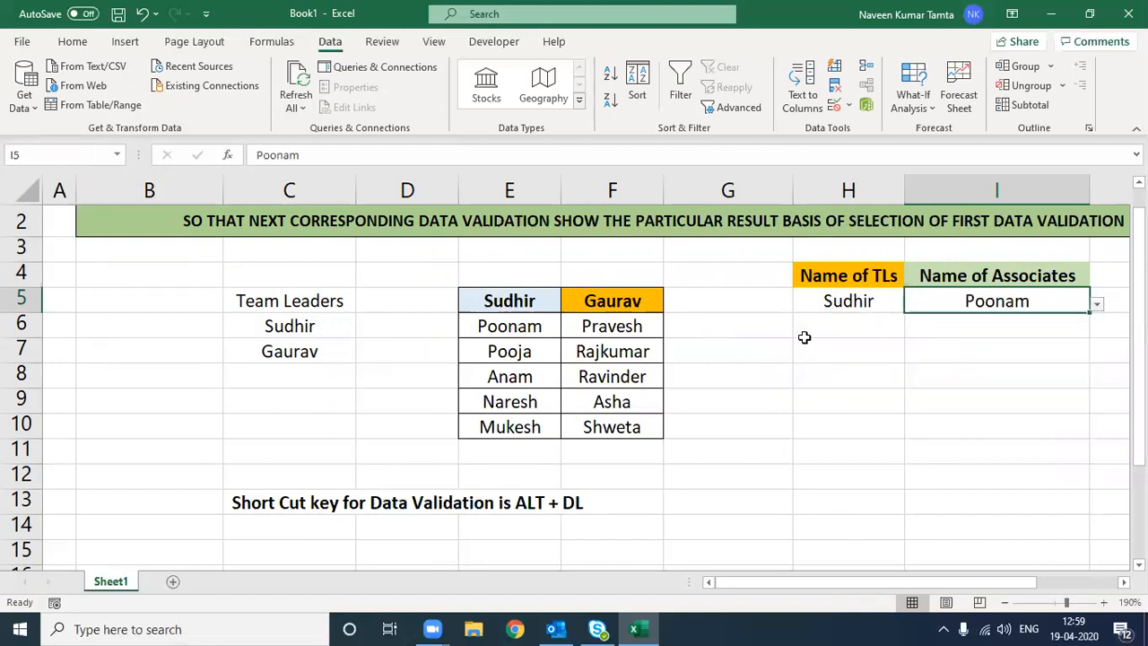
Step: Switch H5 to the second team leader and display the matching associate list in I5
left_click(848, 300)
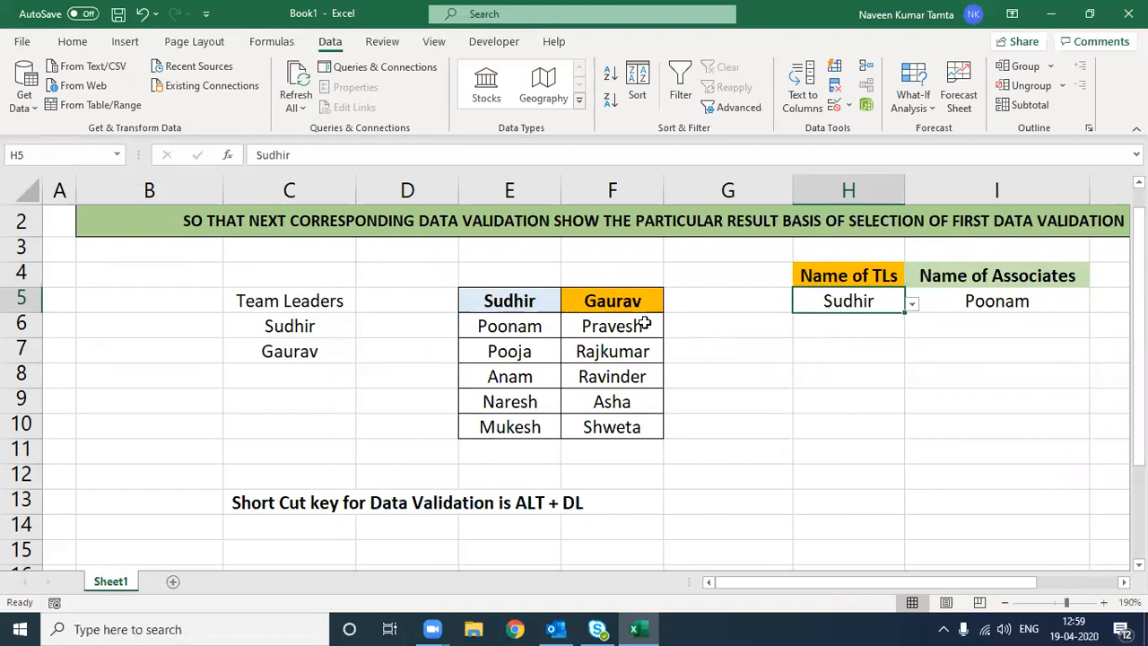
left_click(913, 305)
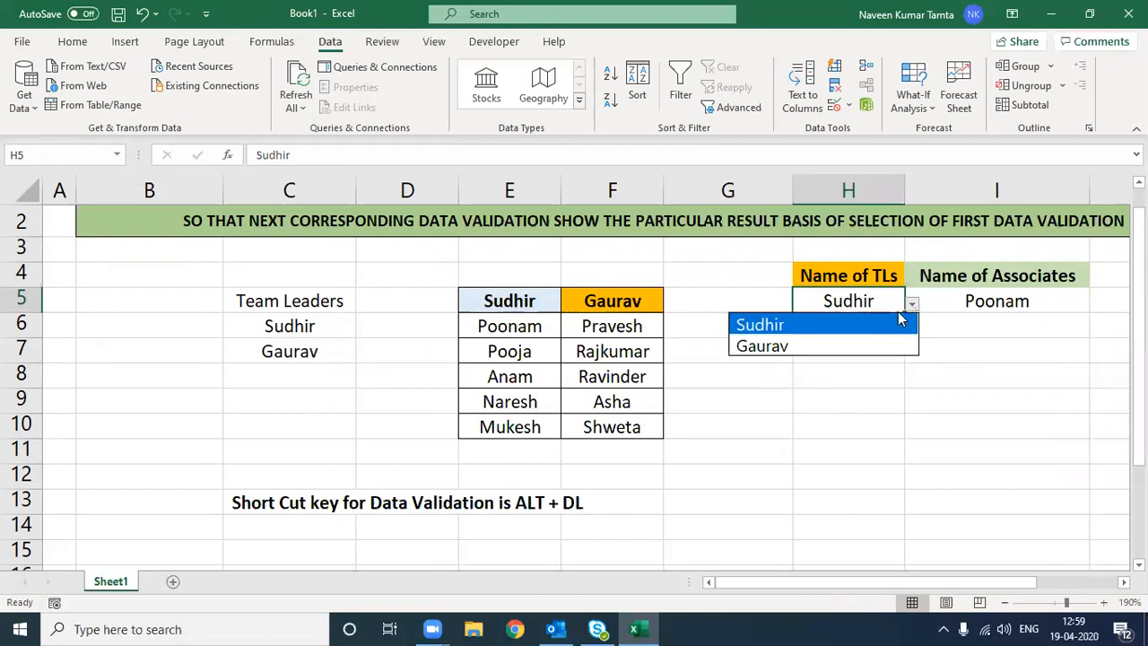
left_click(816, 348)
left_click(1008, 300)
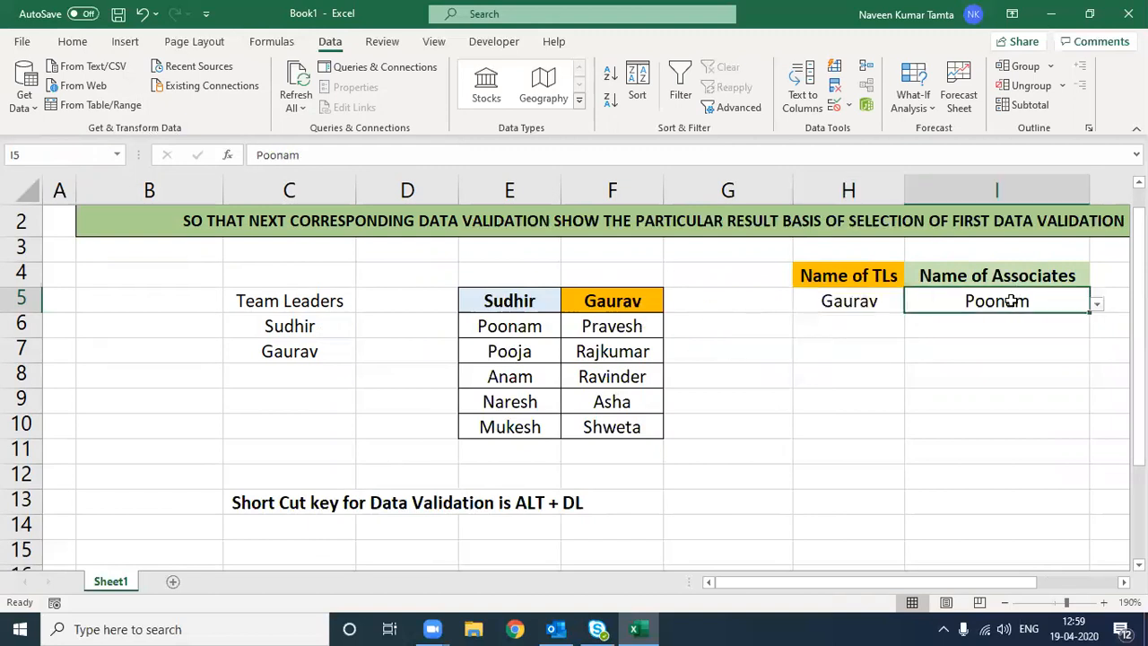
left_click(1098, 306)
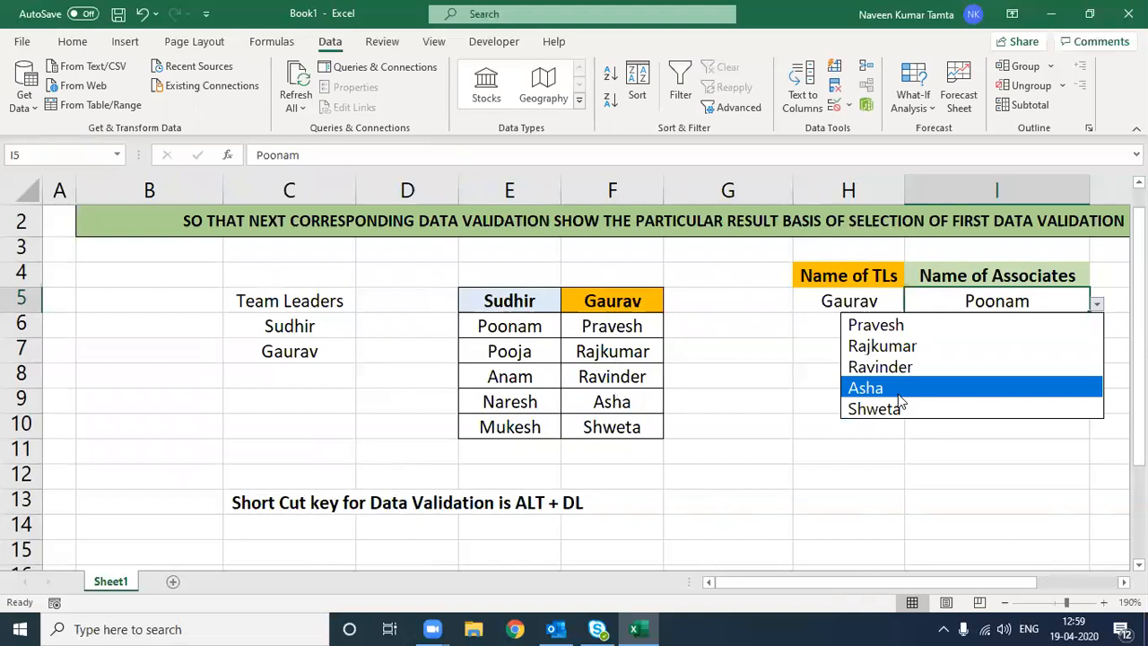
Step: Set H5 back to the first team leader and display the associate choices in I5 again
left_click(834, 303)
left_click(828, 302)
left_click(911, 304)
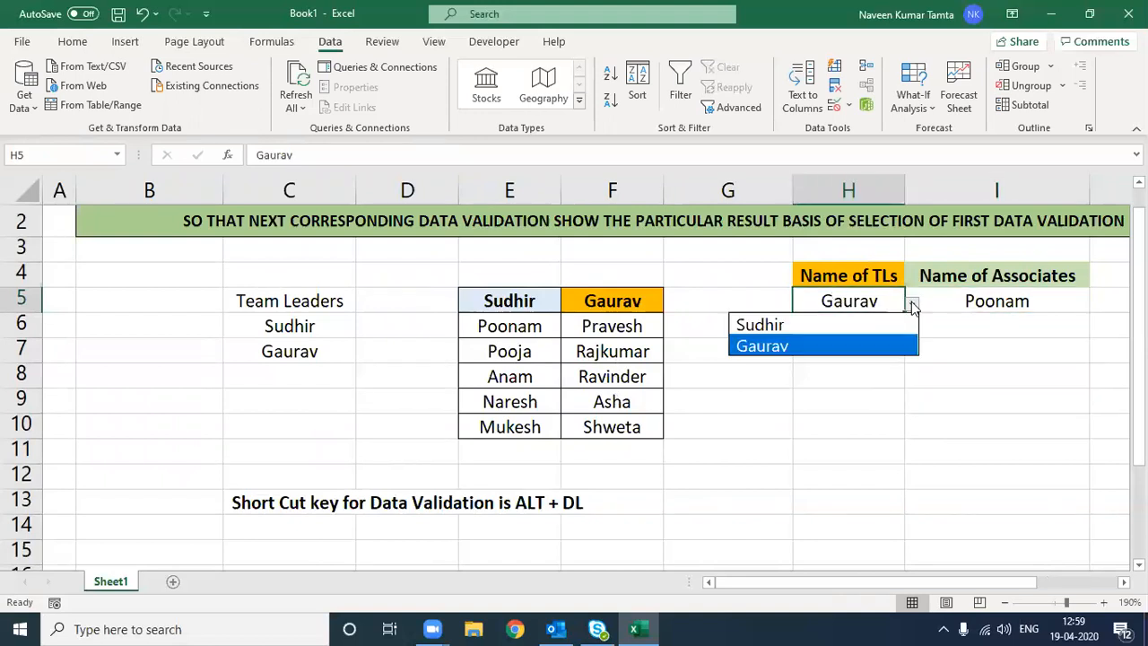
left_click(786, 331)
left_click(987, 302)
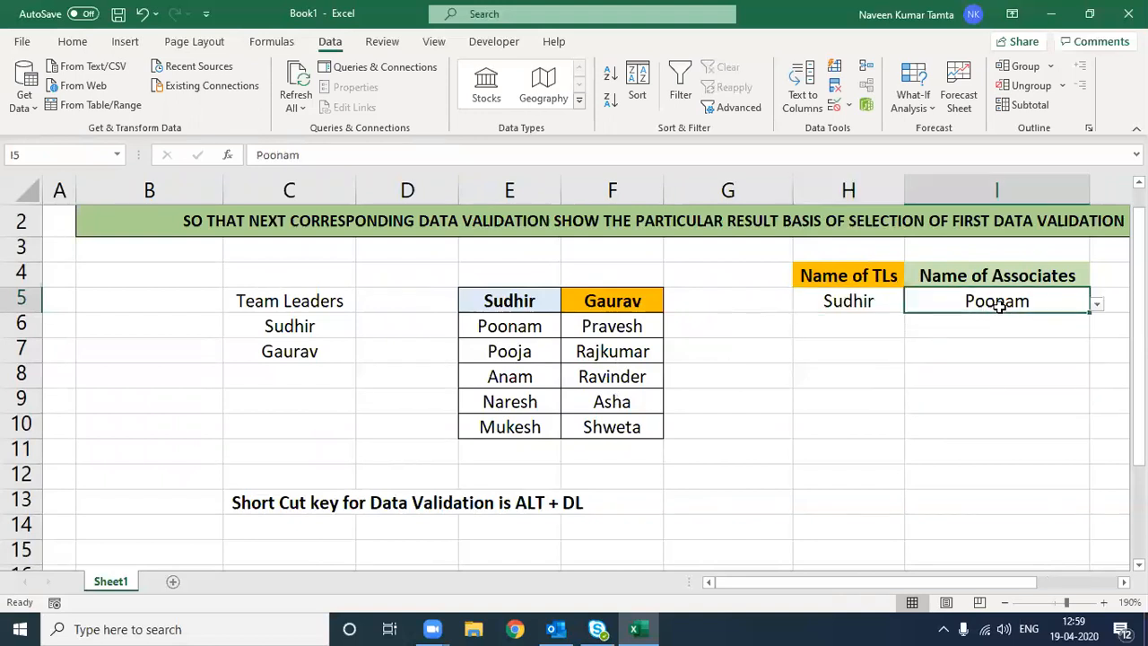
left_click(1096, 306)
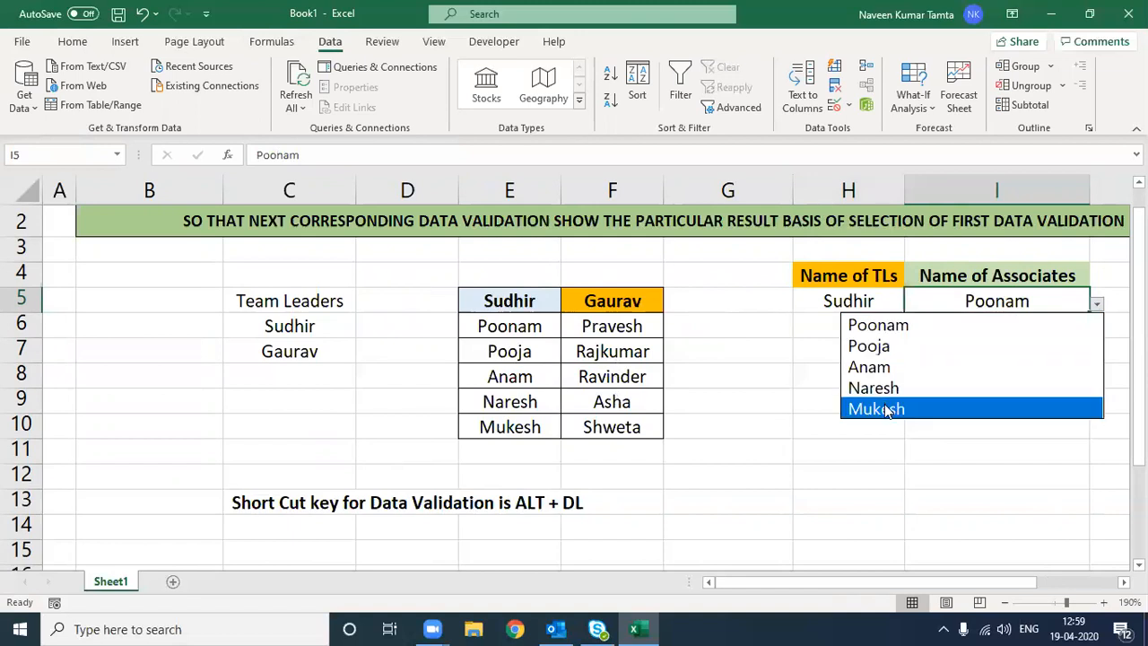
Step: Apply all borders to the drop-down table in H4:I5
left_click(860, 302)
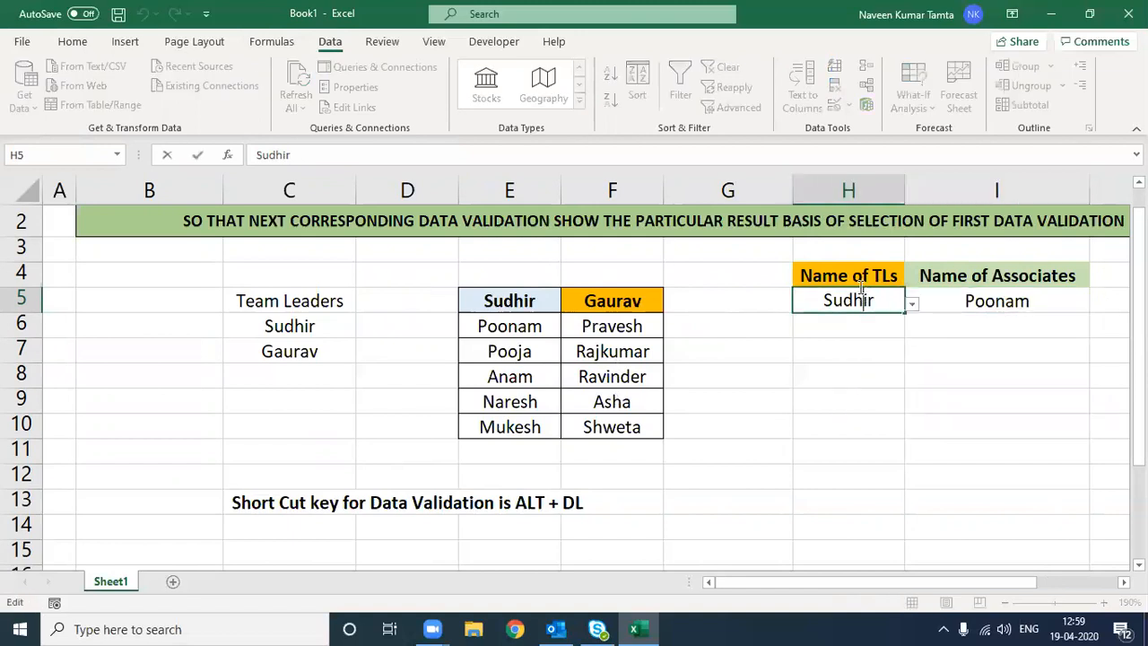
left_click(855, 274)
key("shift+Right")
key("shift+Down")
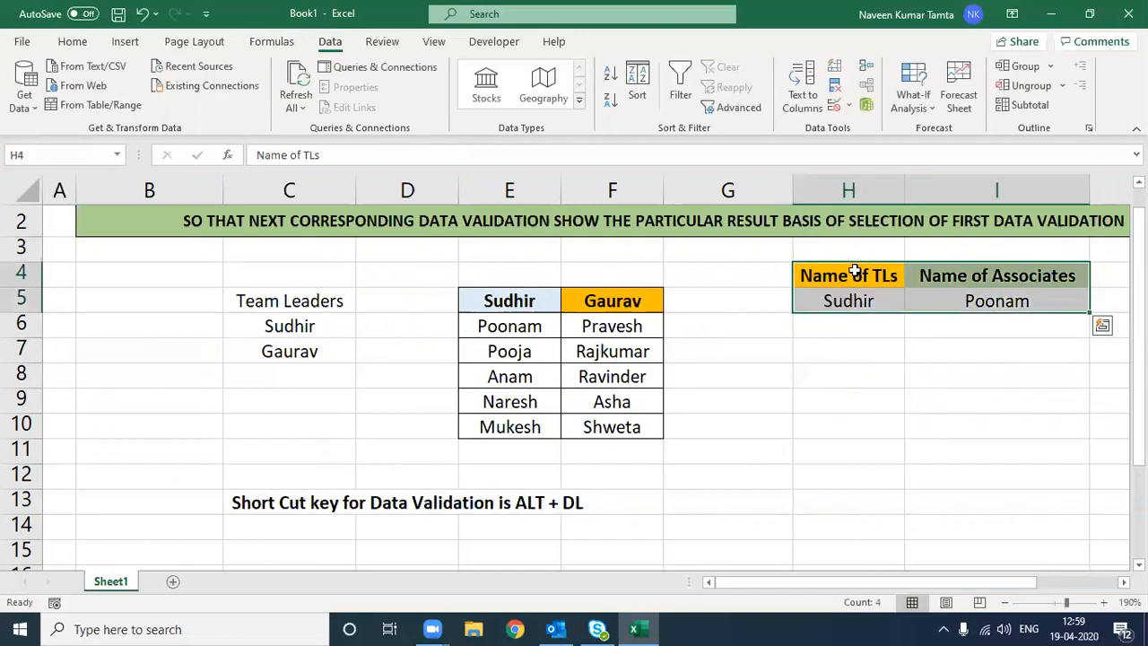
key("alt+h")
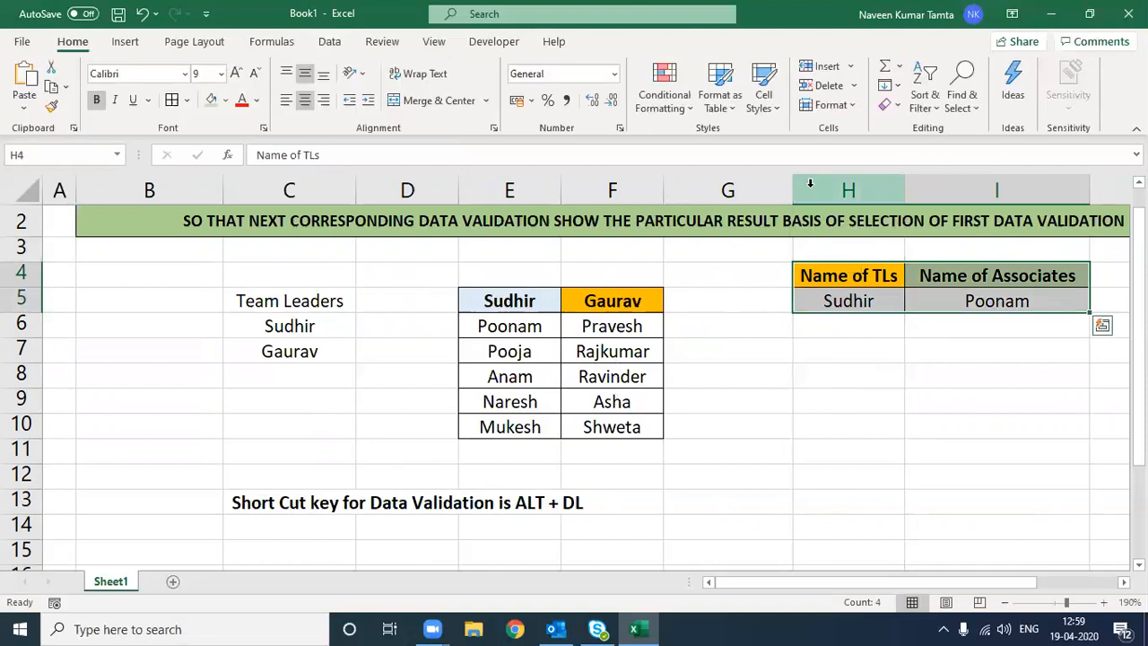
Step: Narrow the empty column G to bring the drop-down table closer to the associate lists, and reselect H4:I5
left_click_drag(790, 187, 709, 196)
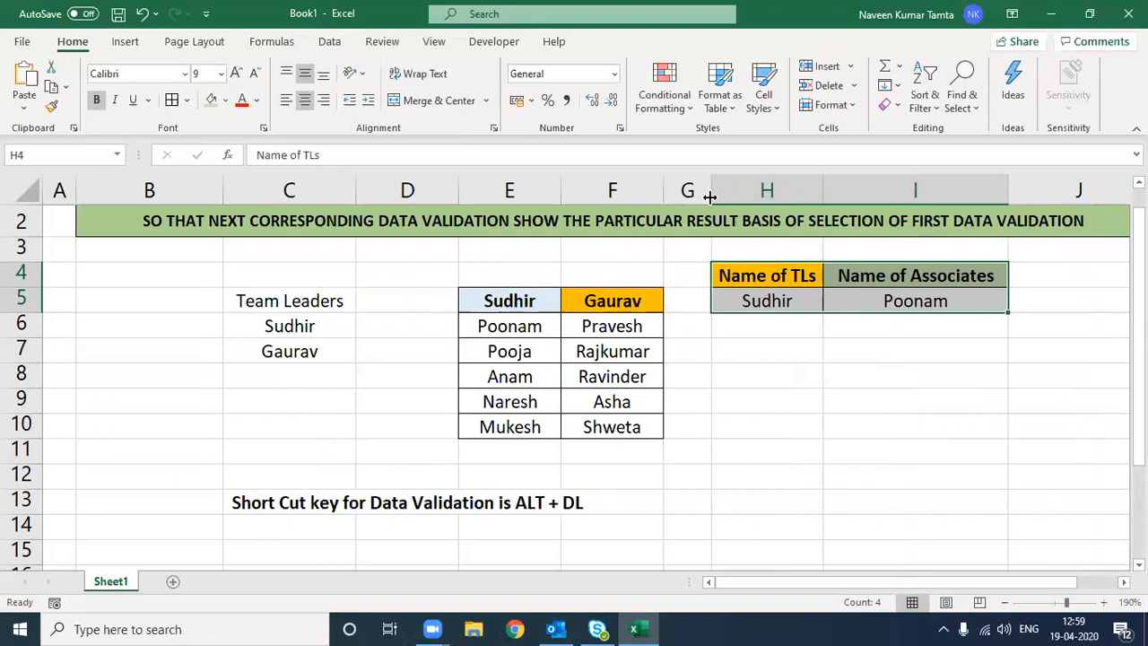
left_click_drag(765, 280, 915, 301)
left_click(765, 280)
key("shift+Right")
key("shift+Down")
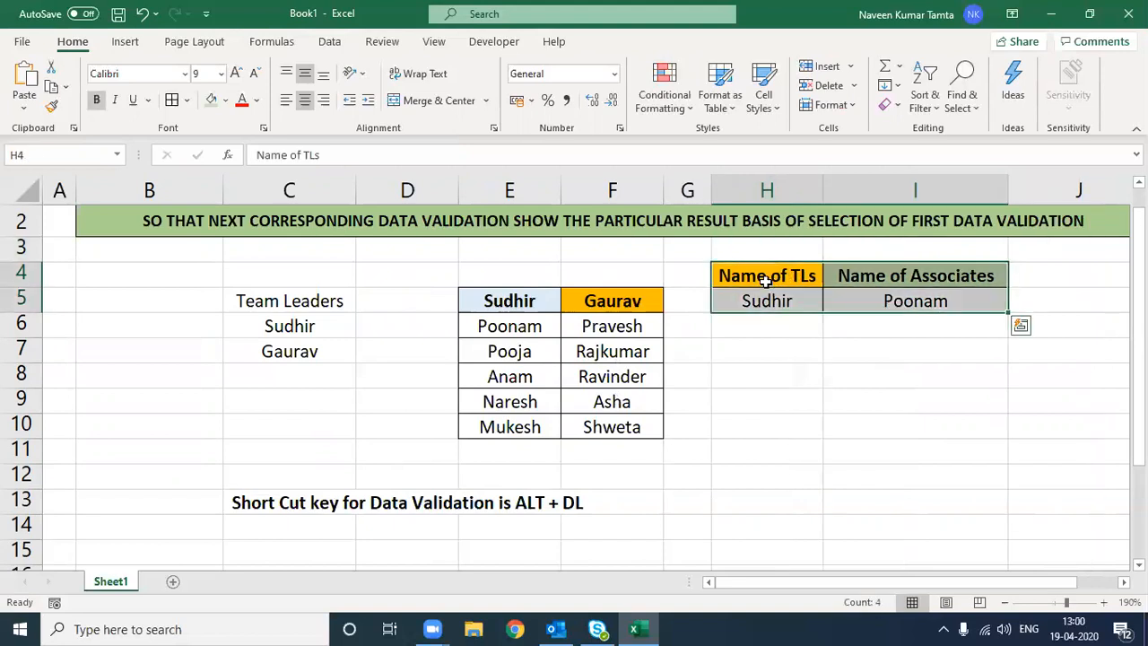
Step: Narrow column I, and AutoFit columns H and I to the contents of H4:I5
left_click_drag(1008, 185, 978, 184)
left_click(897, 279)
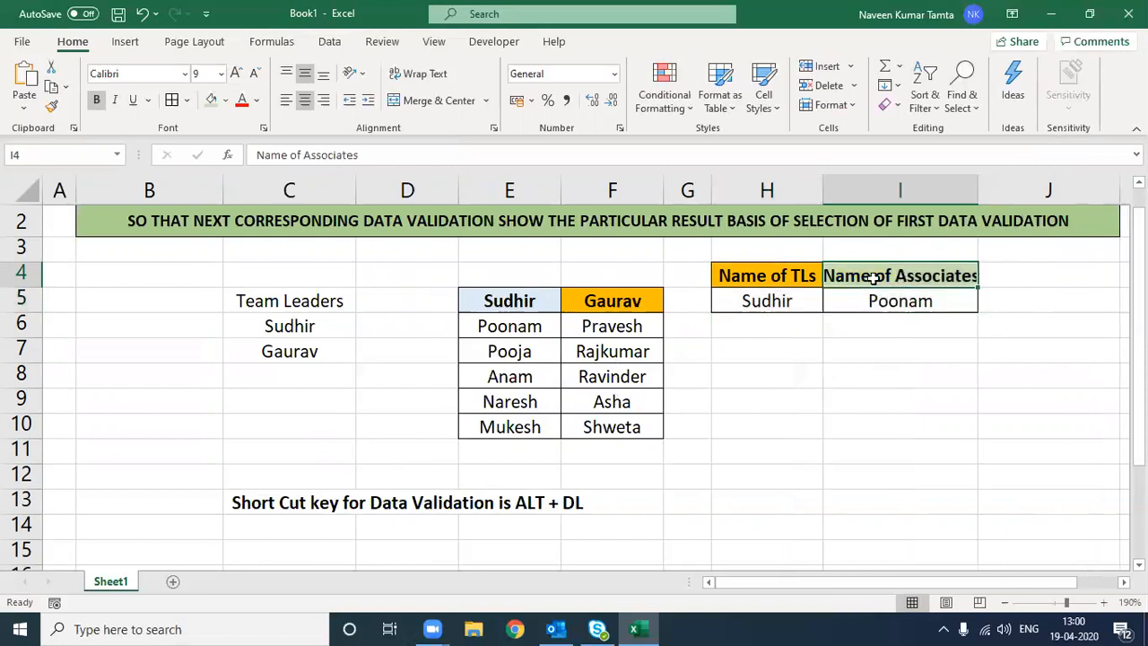
key("Left")
key("shift+Right")
key("shift+Down")
key("alt+h")
key("o")
key("i")
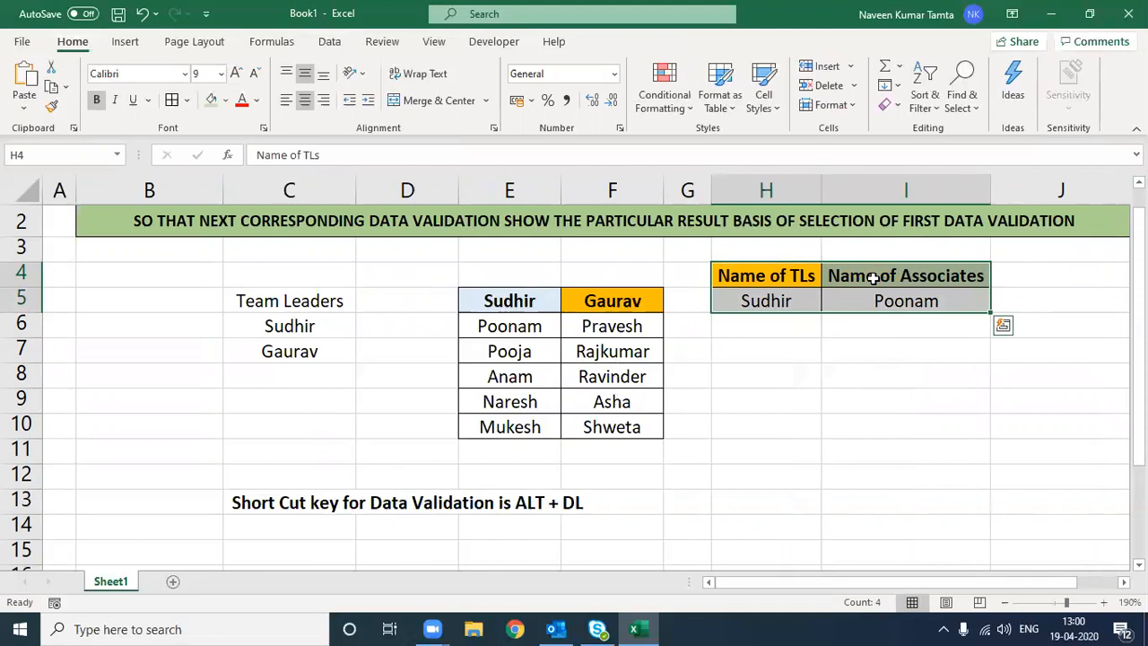
Step: Widen column H slightly so the Name of TLs heading has some room around it
key("shift+Left")
key("shift+Up")
key("shift+Right")
key("shift+Down")
key("shift+Left")
key("shift+Up")
key("shift+Right")
key("shift+Down")
left_click_drag(821, 190, 833, 194)
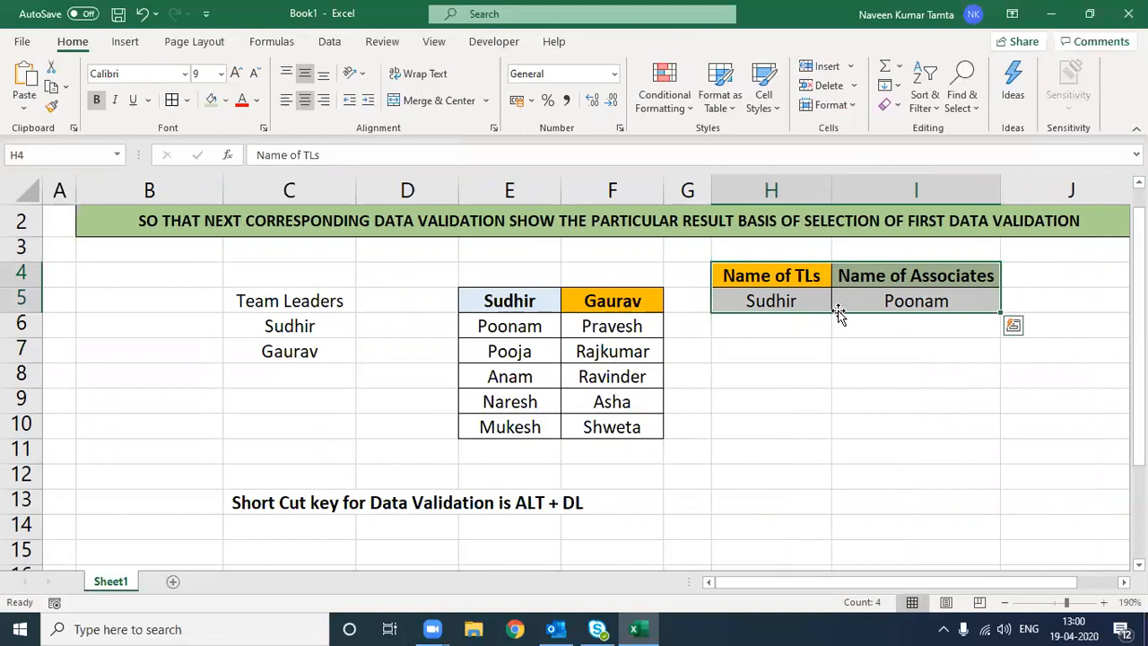
Step: Review the drop-down table in H4:I5, the associate lists in E5:F10, the shortcut note and the Team Leaders list in C5:C7
left_click_drag(807, 274, 906, 294)
left_click_drag(531, 297, 592, 421)
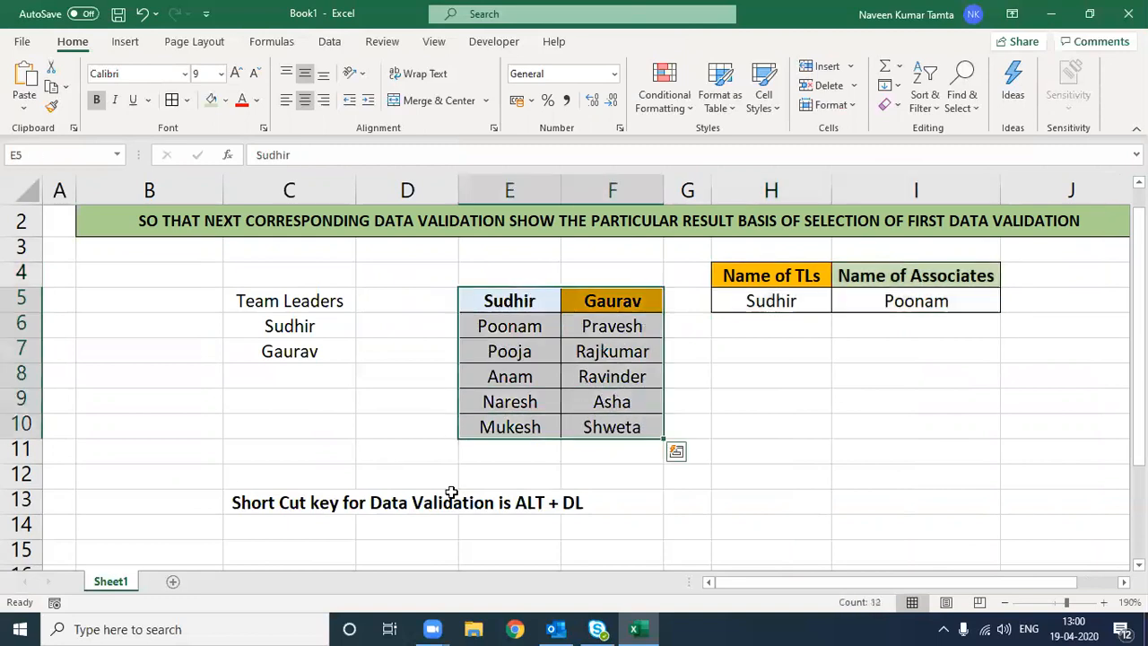
left_click(260, 503)
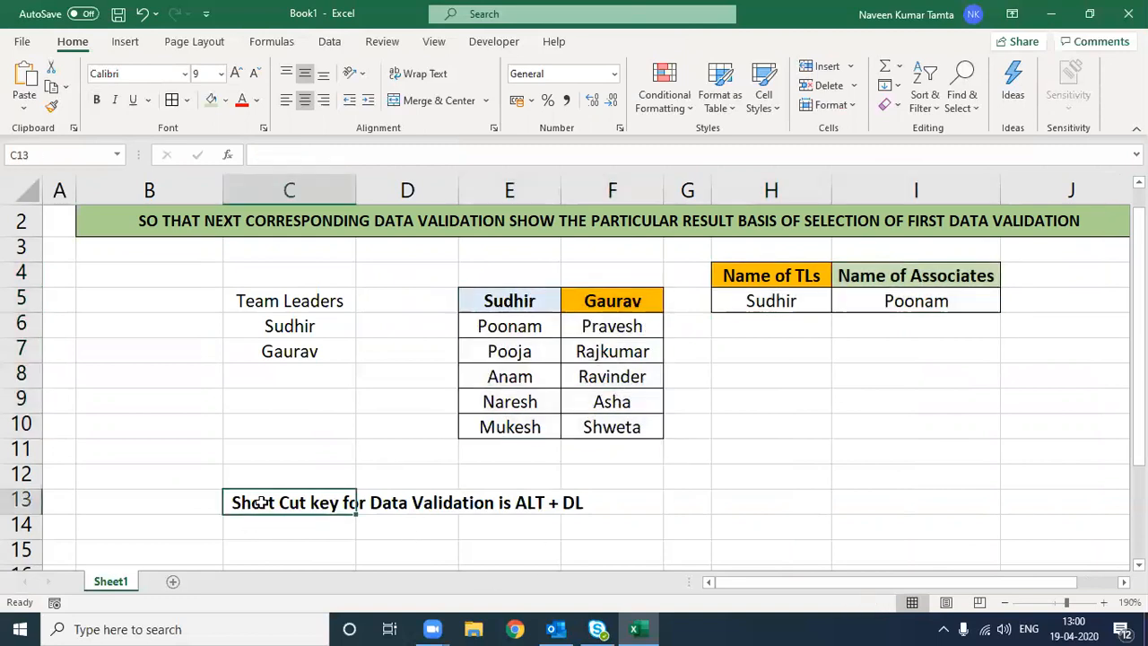
left_click_drag(265, 300, 267, 350)
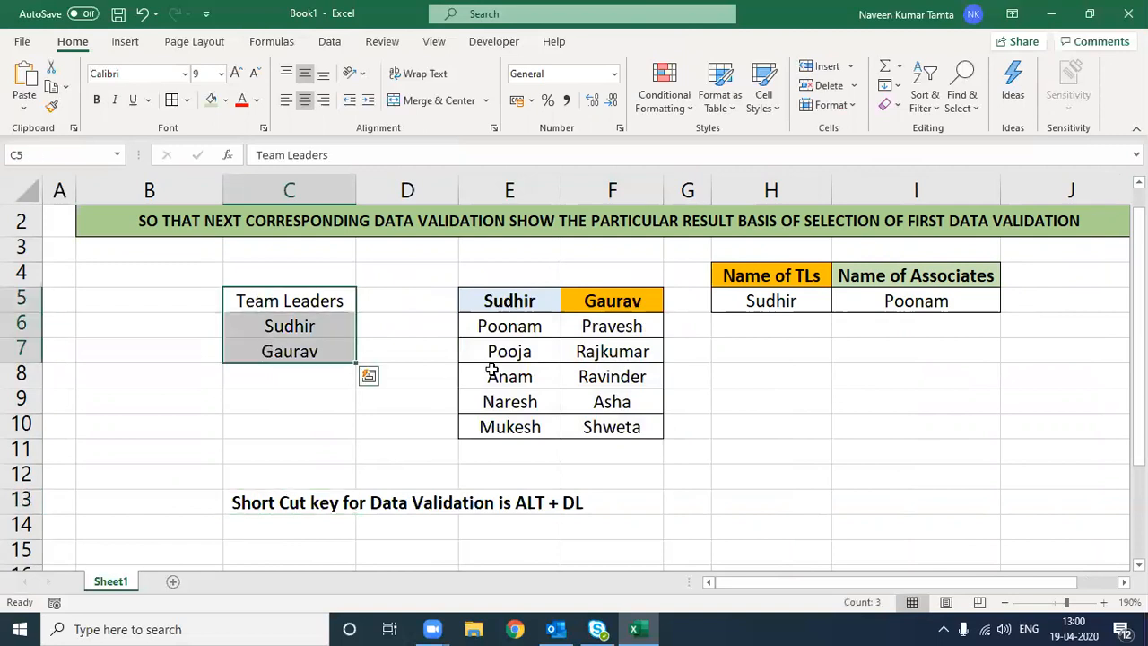